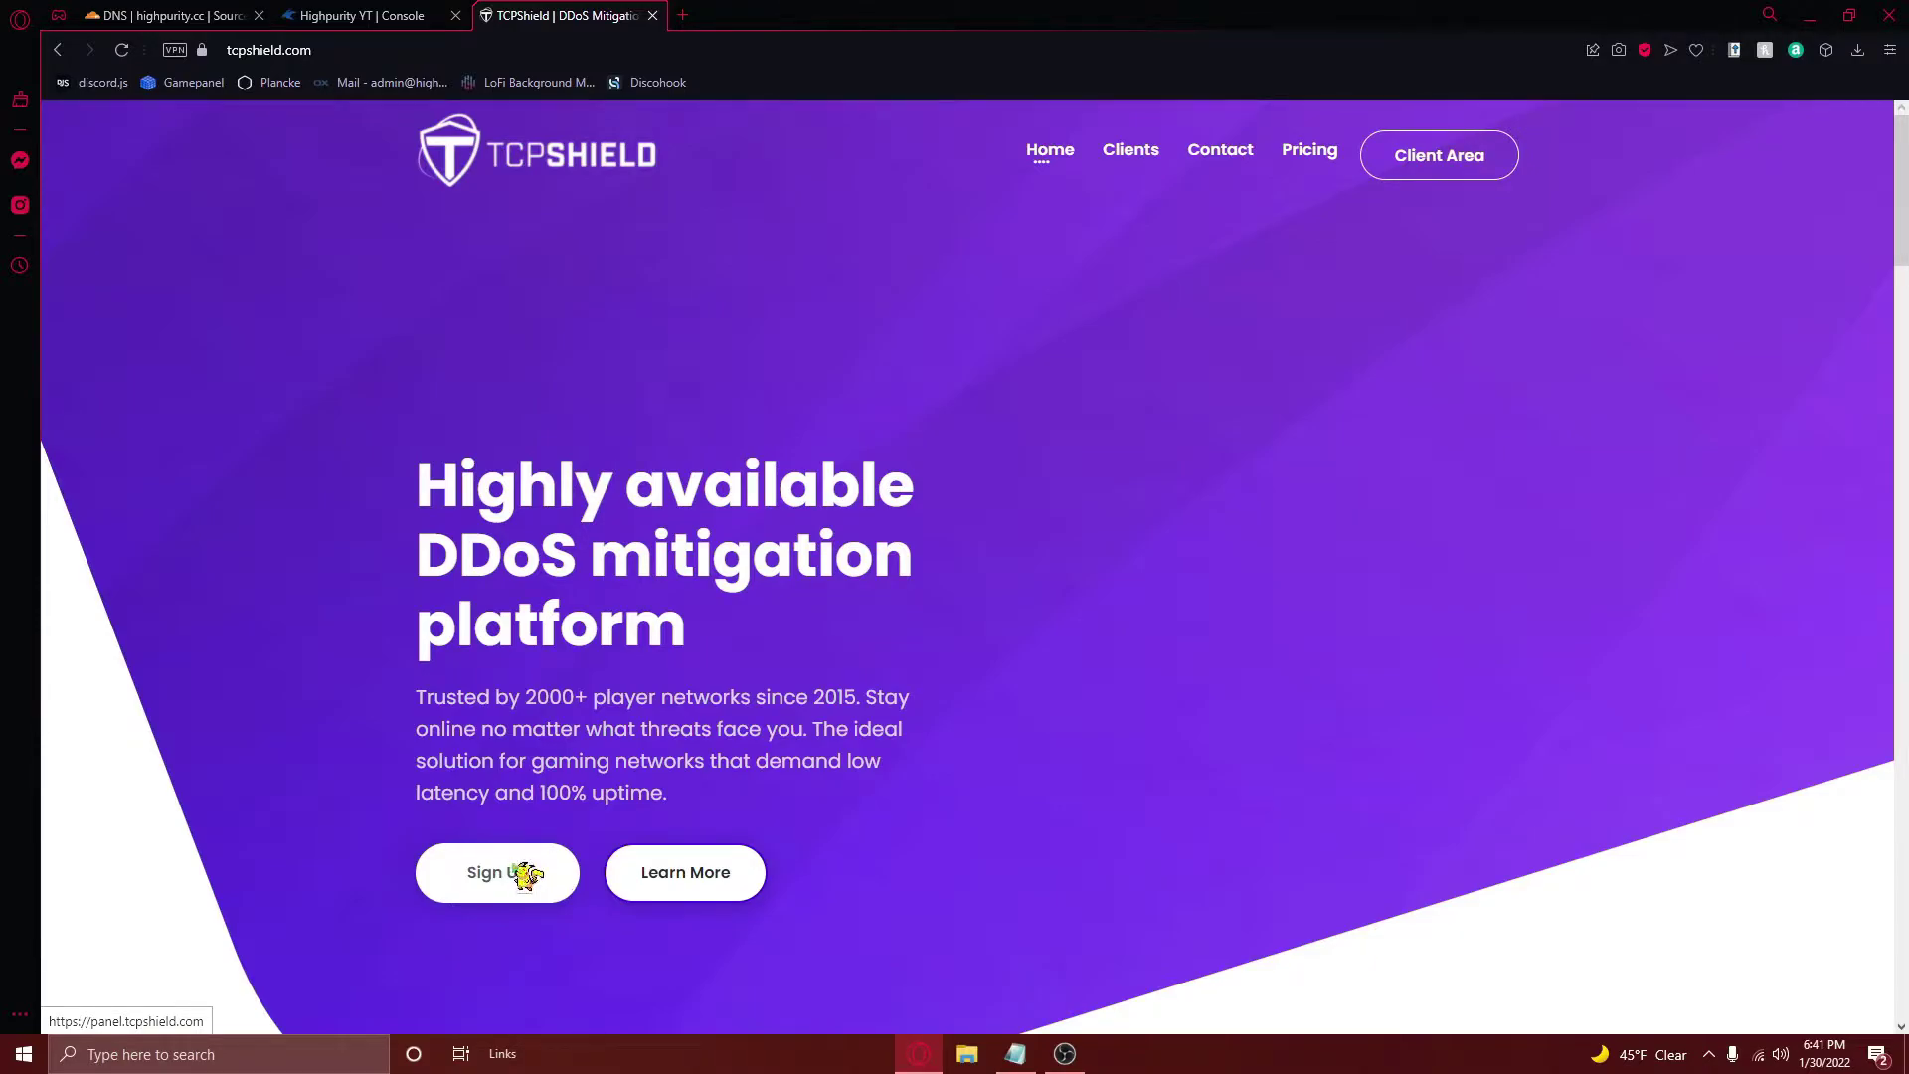
Open the TCPShield client panel from its sign-up page and add a network named "Highpurity's SMP".
{"action": "left_click", "coordinate": [516, 865]}
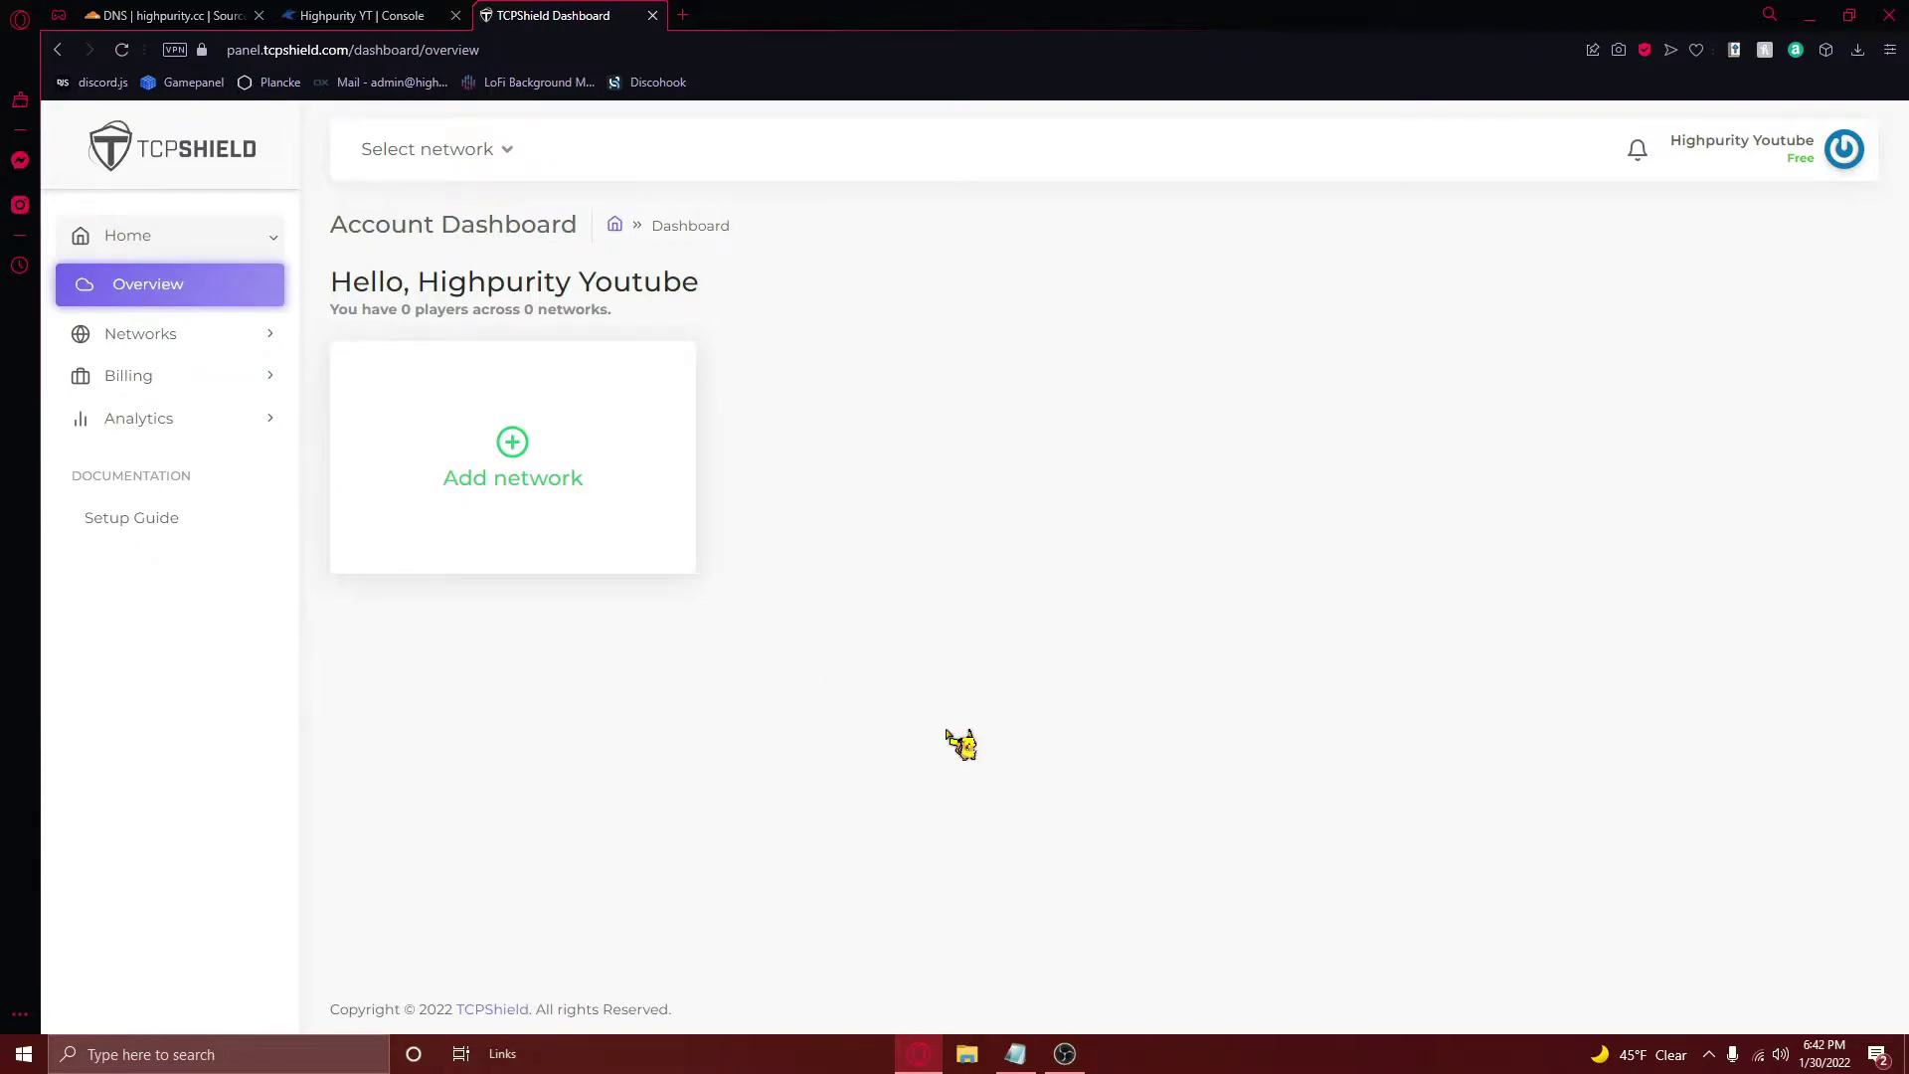
{"action": "left_click", "coordinate": [571, 547]}
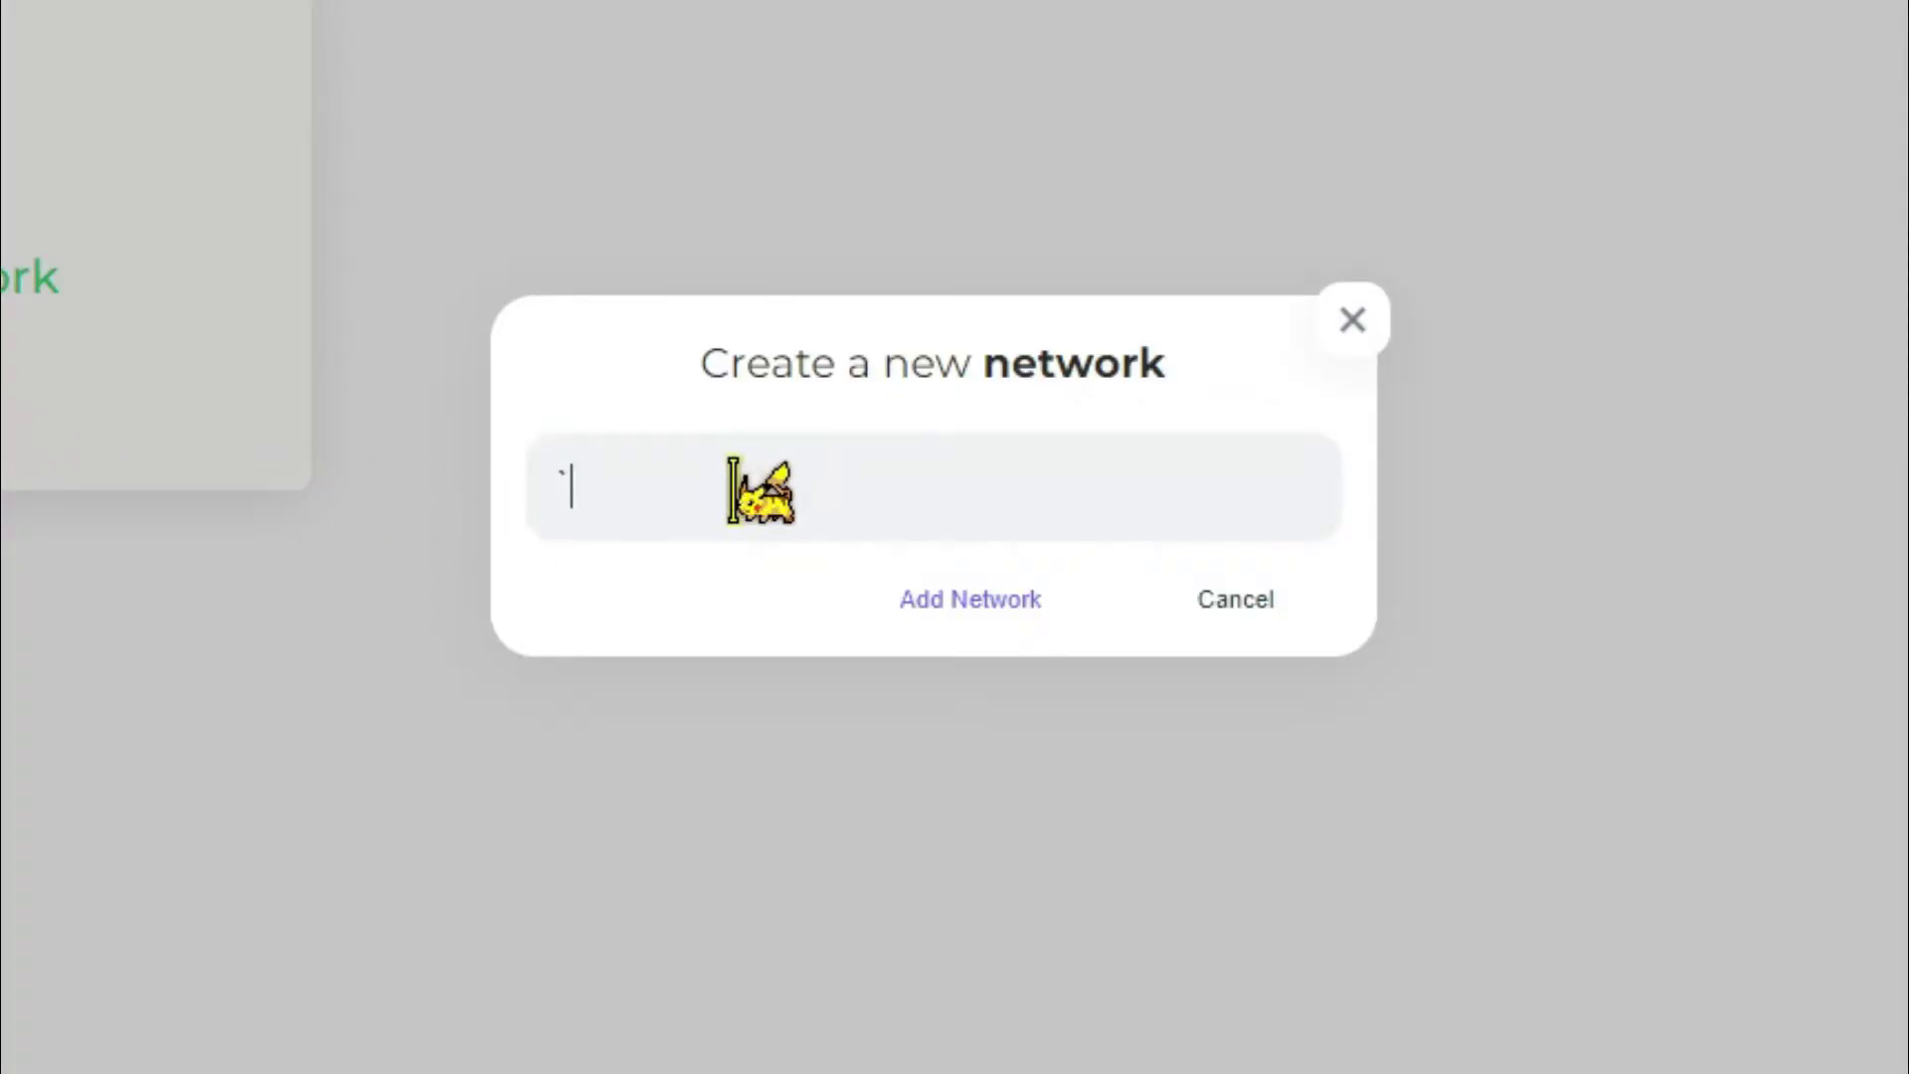
{"action": "type", "text": "High"}
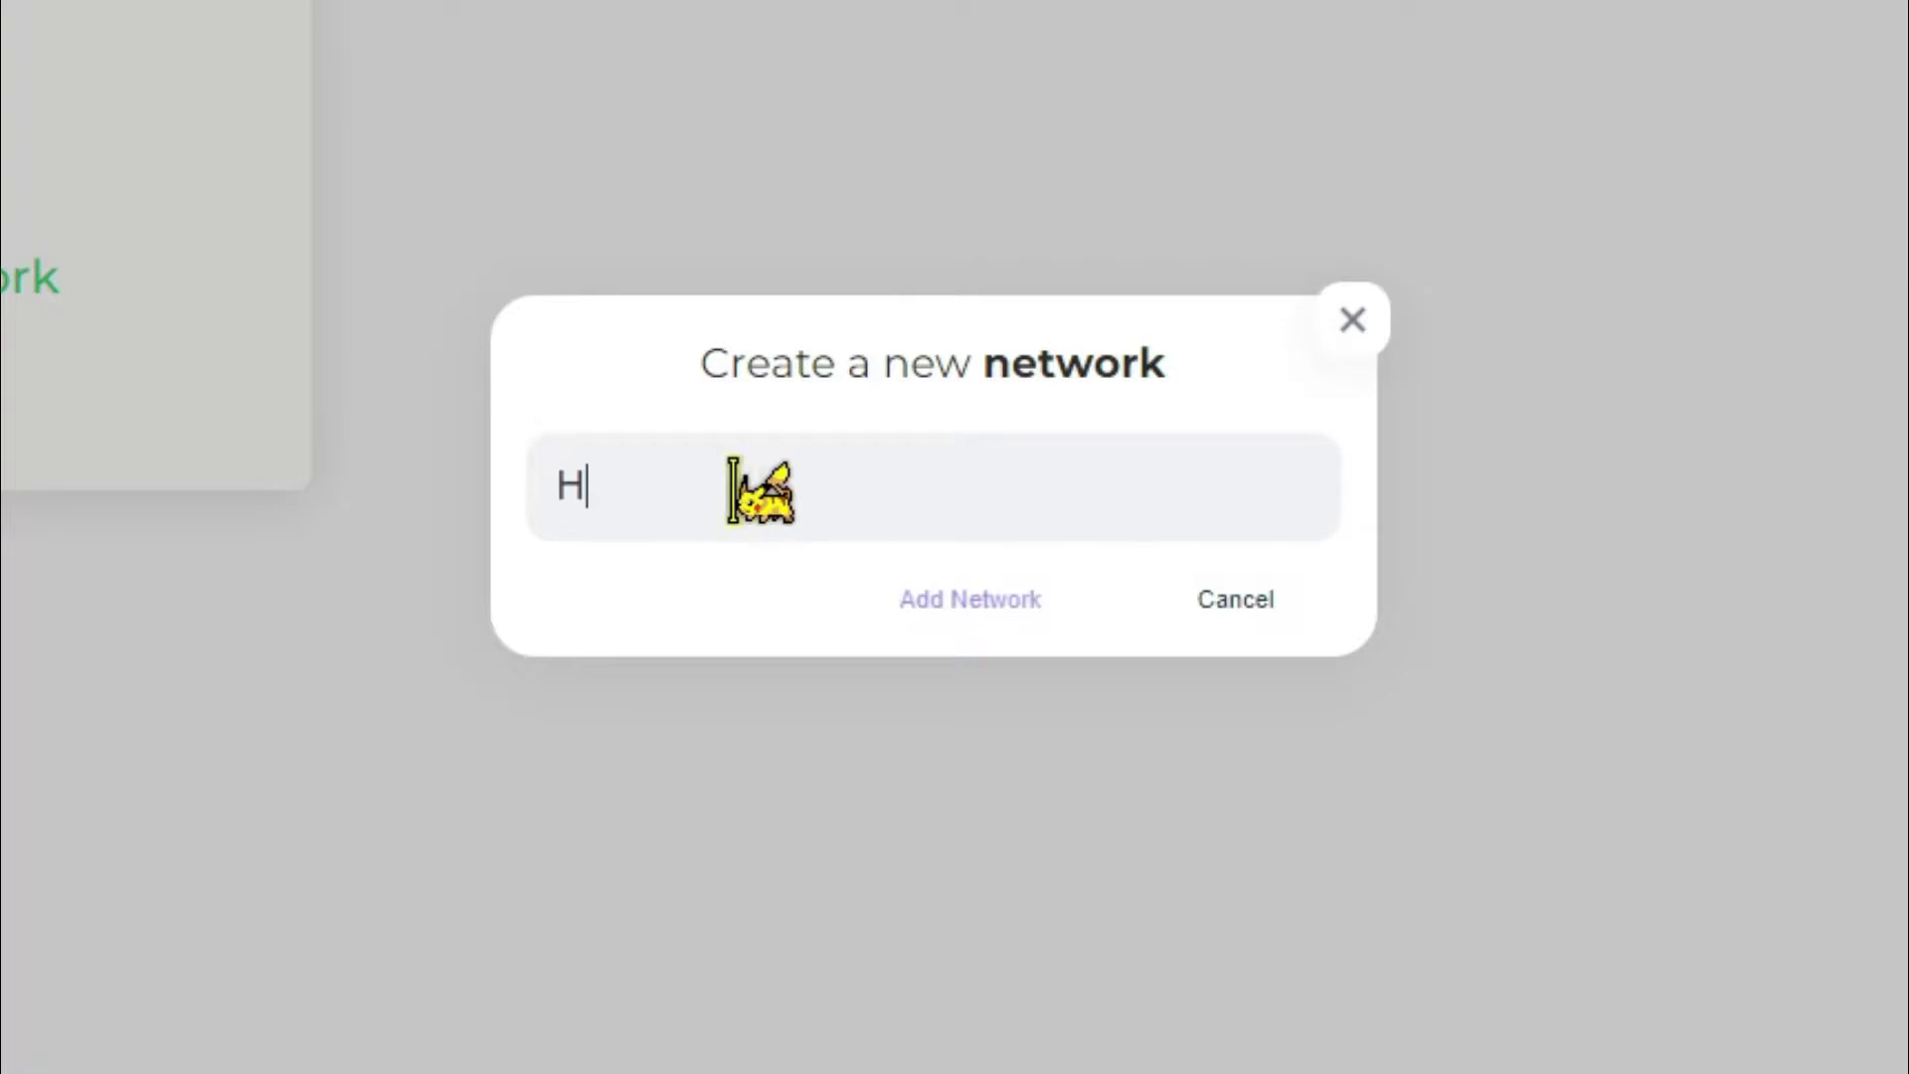
{"action": "key", "text": "BackSpace"}
{"action": "key", "text": "BackSpace"}
{"action": "type", "text": "gh"}
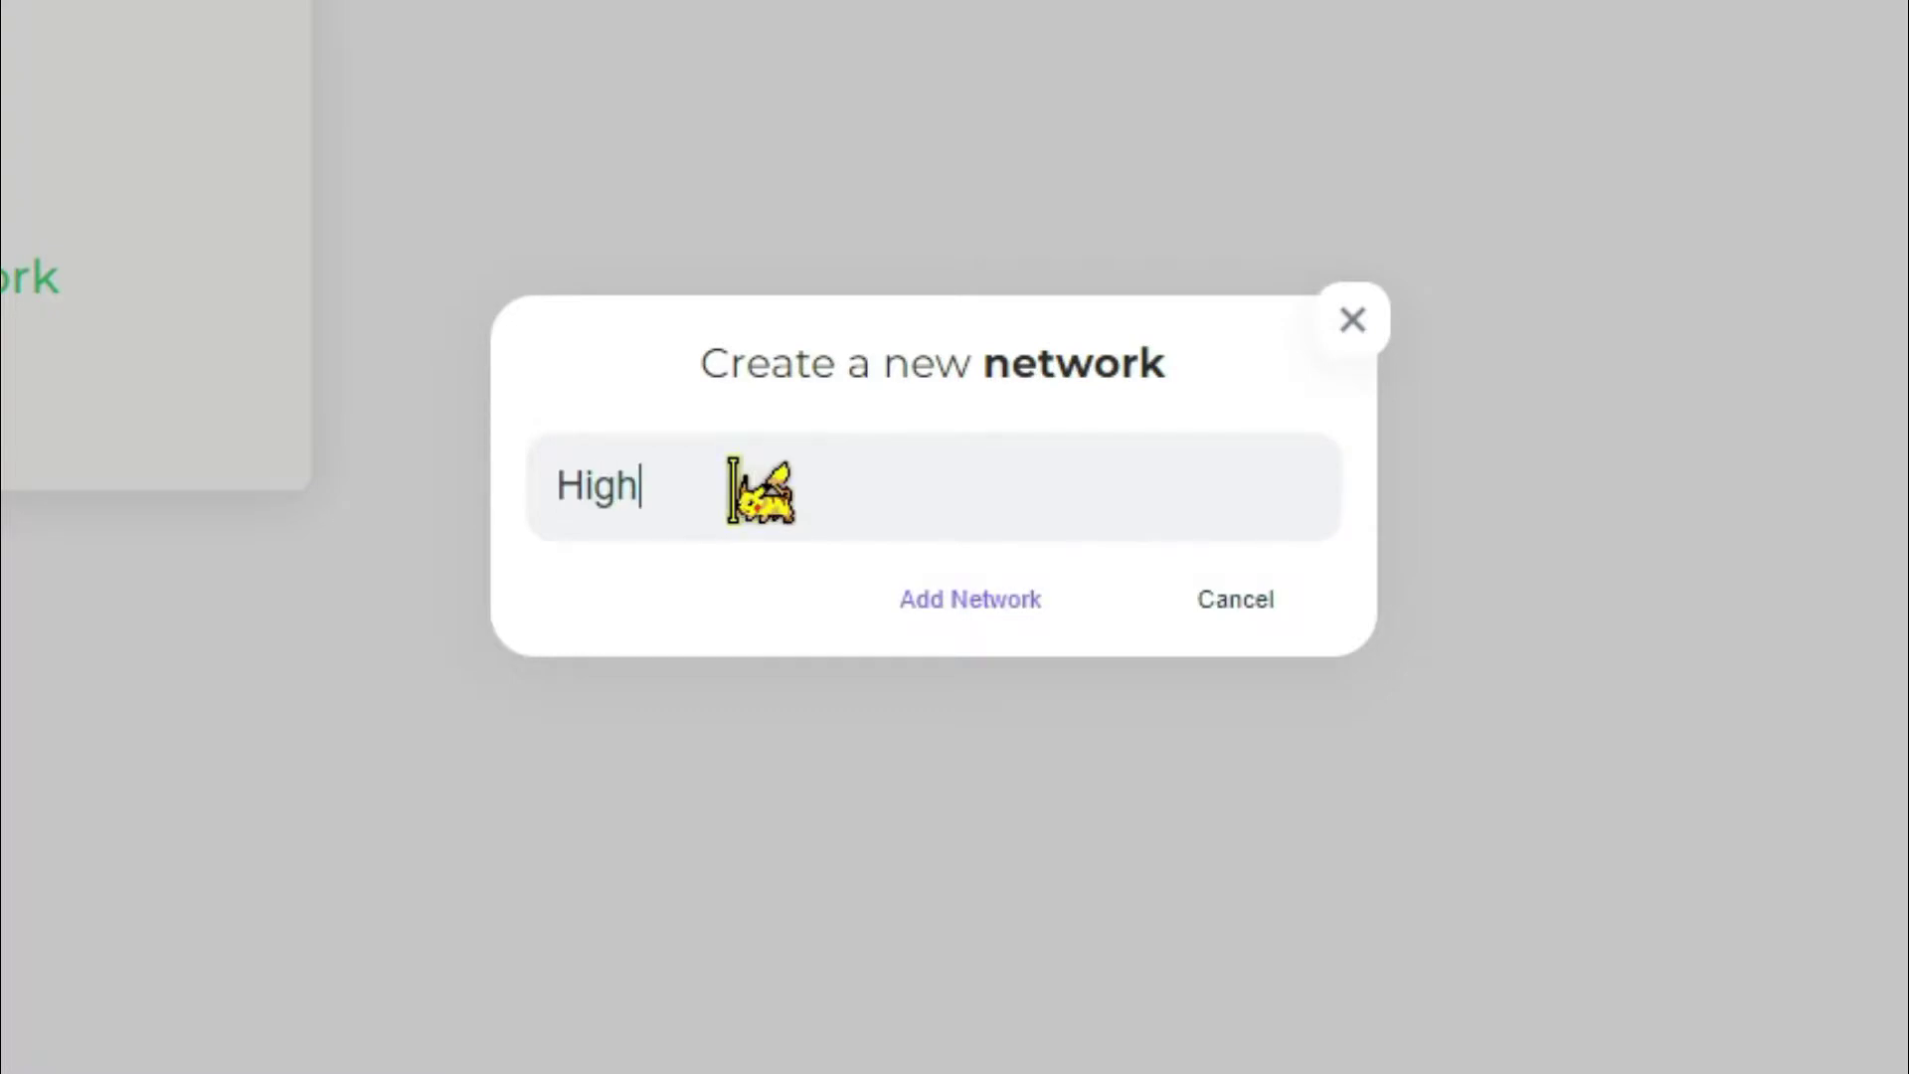
{"action": "type", "text": "purity GSM"}
{"action": "type", "text": "P"}
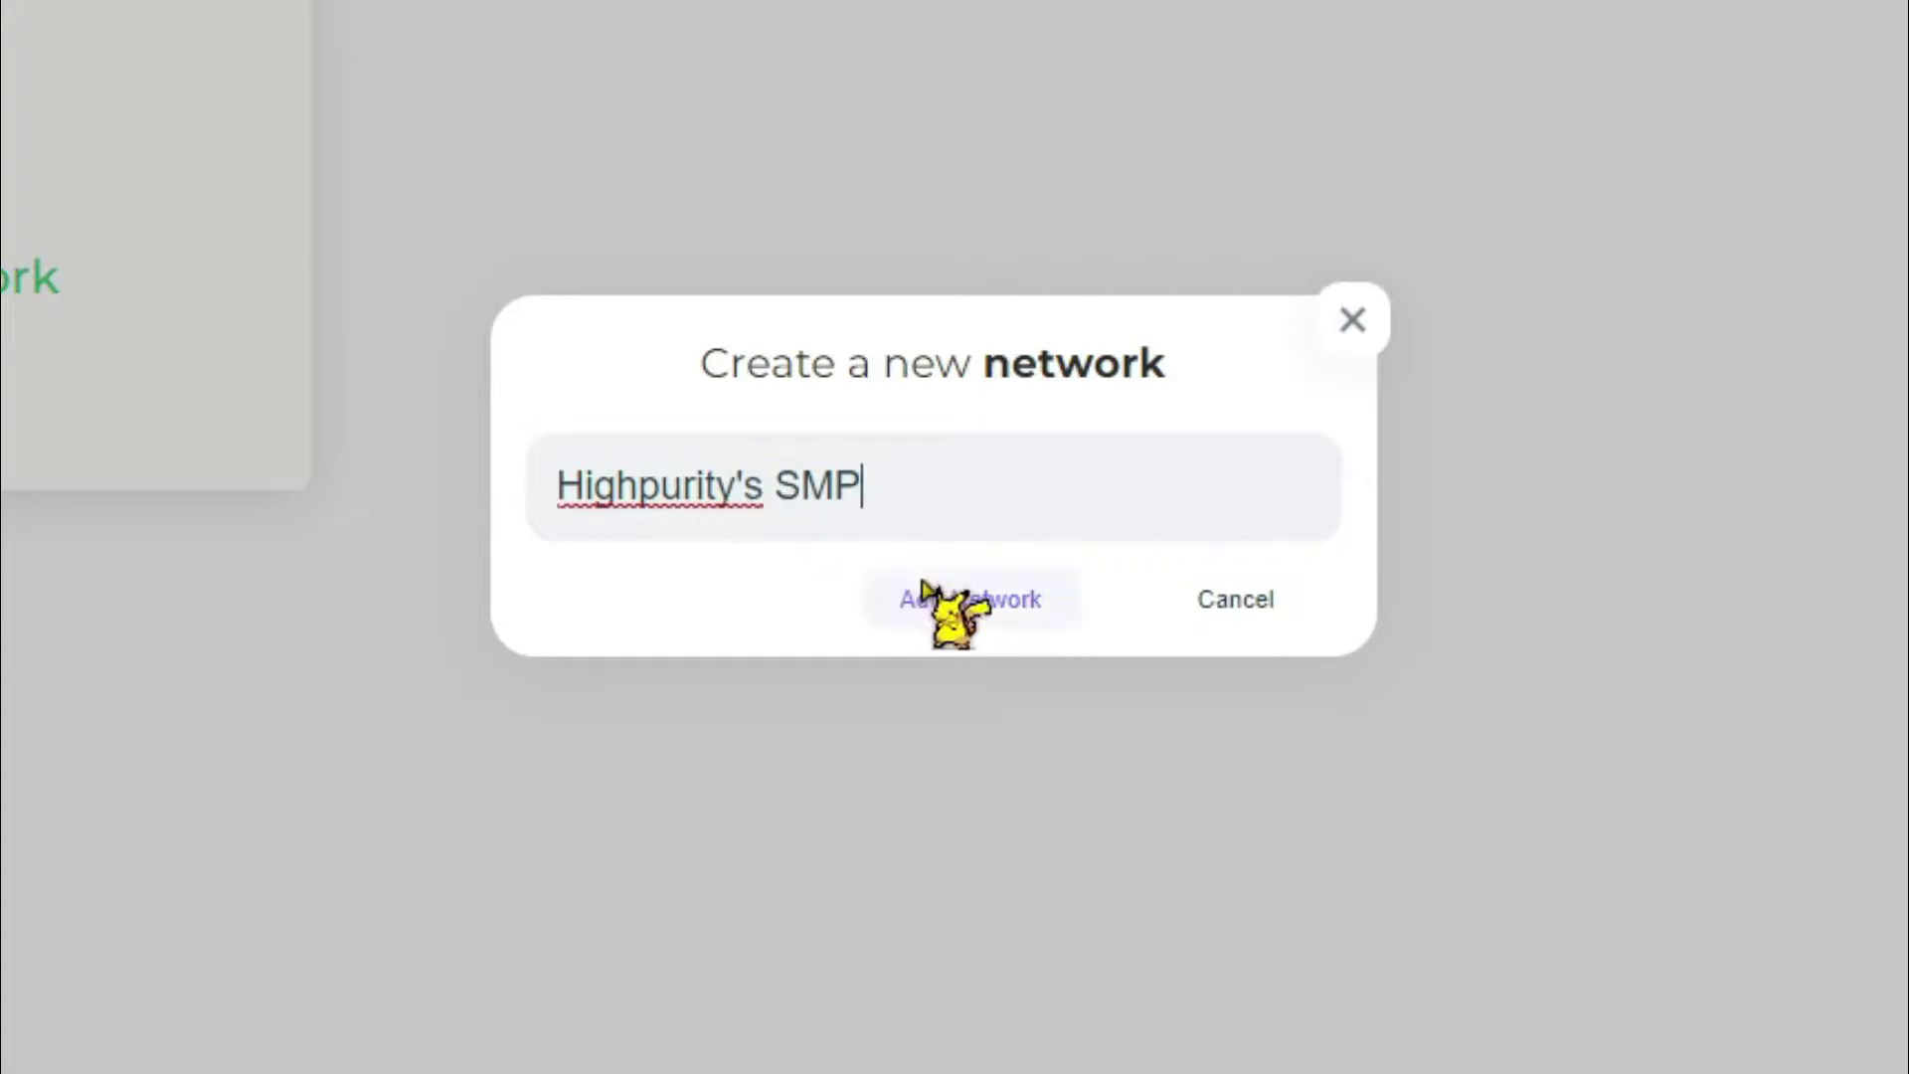
{"action": "left_click", "coordinate": [961, 603]}
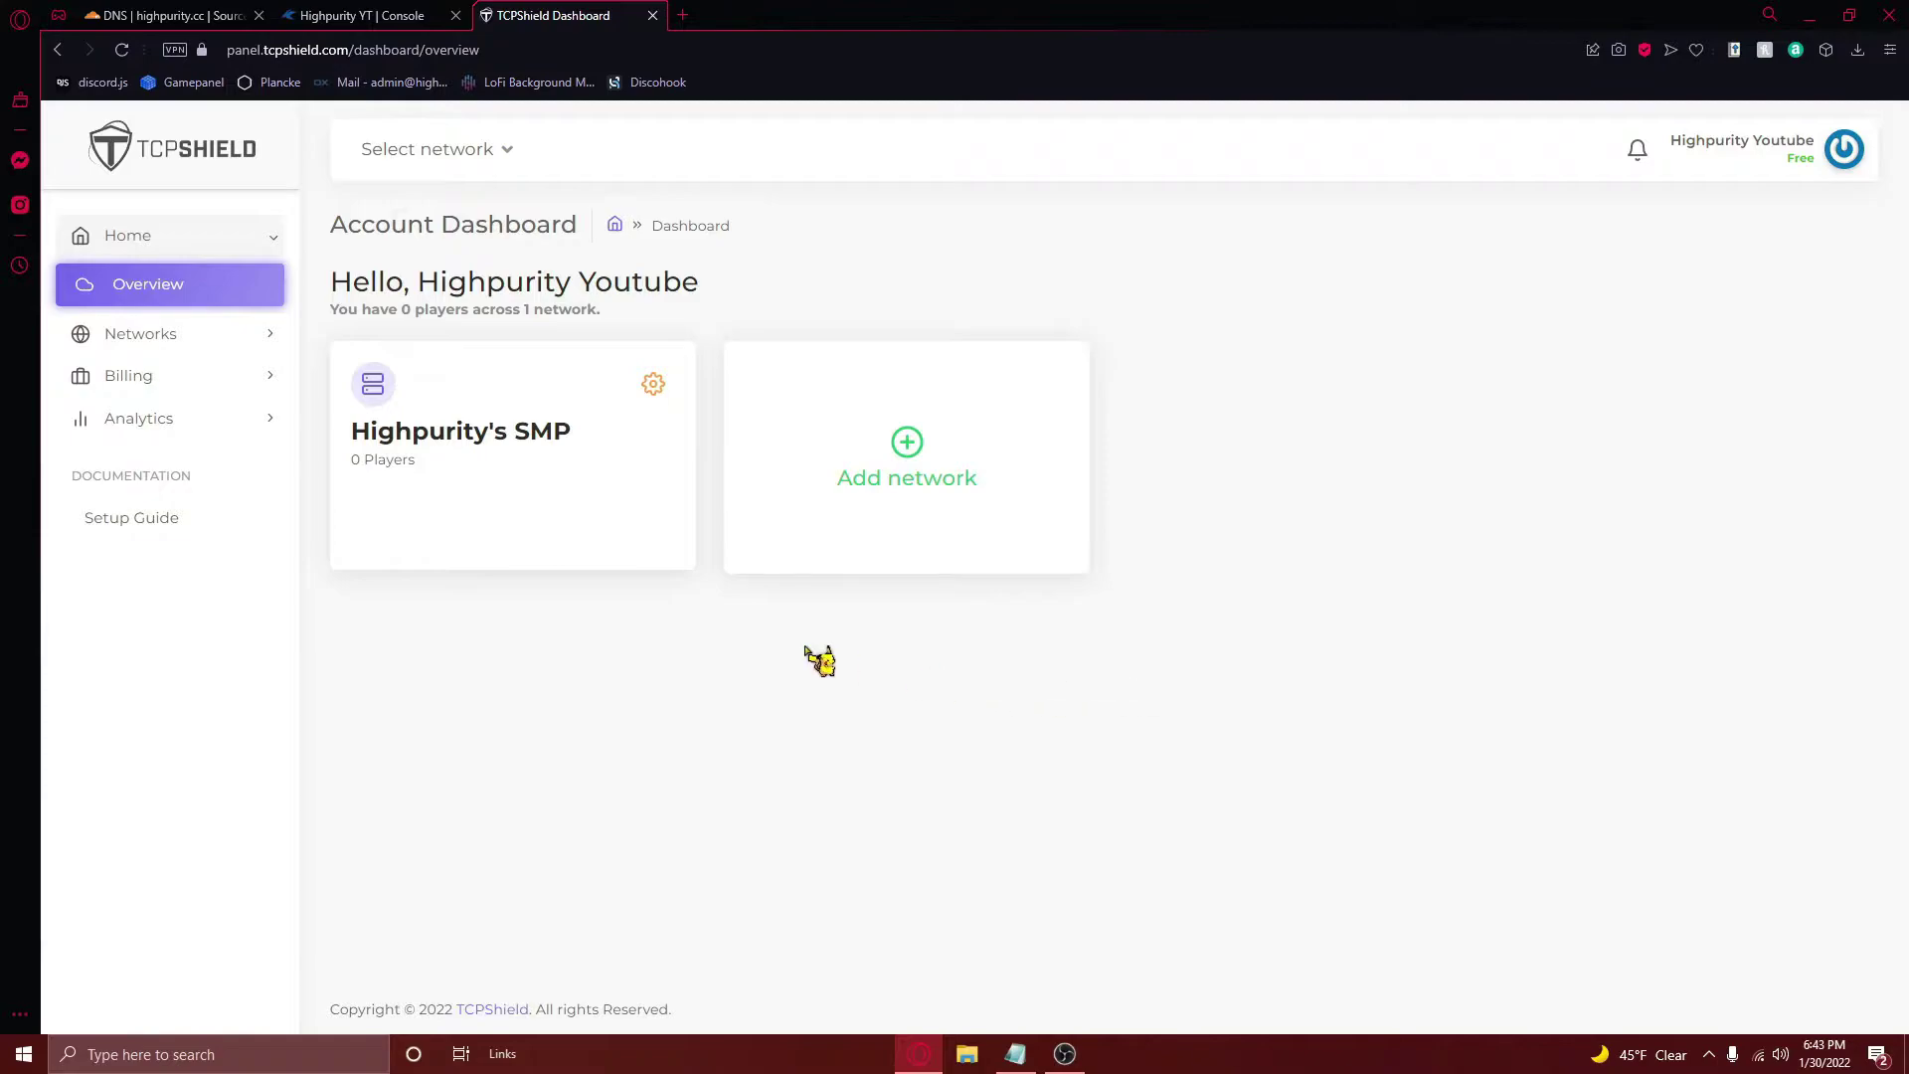
Add a backend set named "Highpurity's SMP" to the network with backend 91.210.103.5:25570 and save it.
{"action": "left_click", "coordinate": [277, 341]}
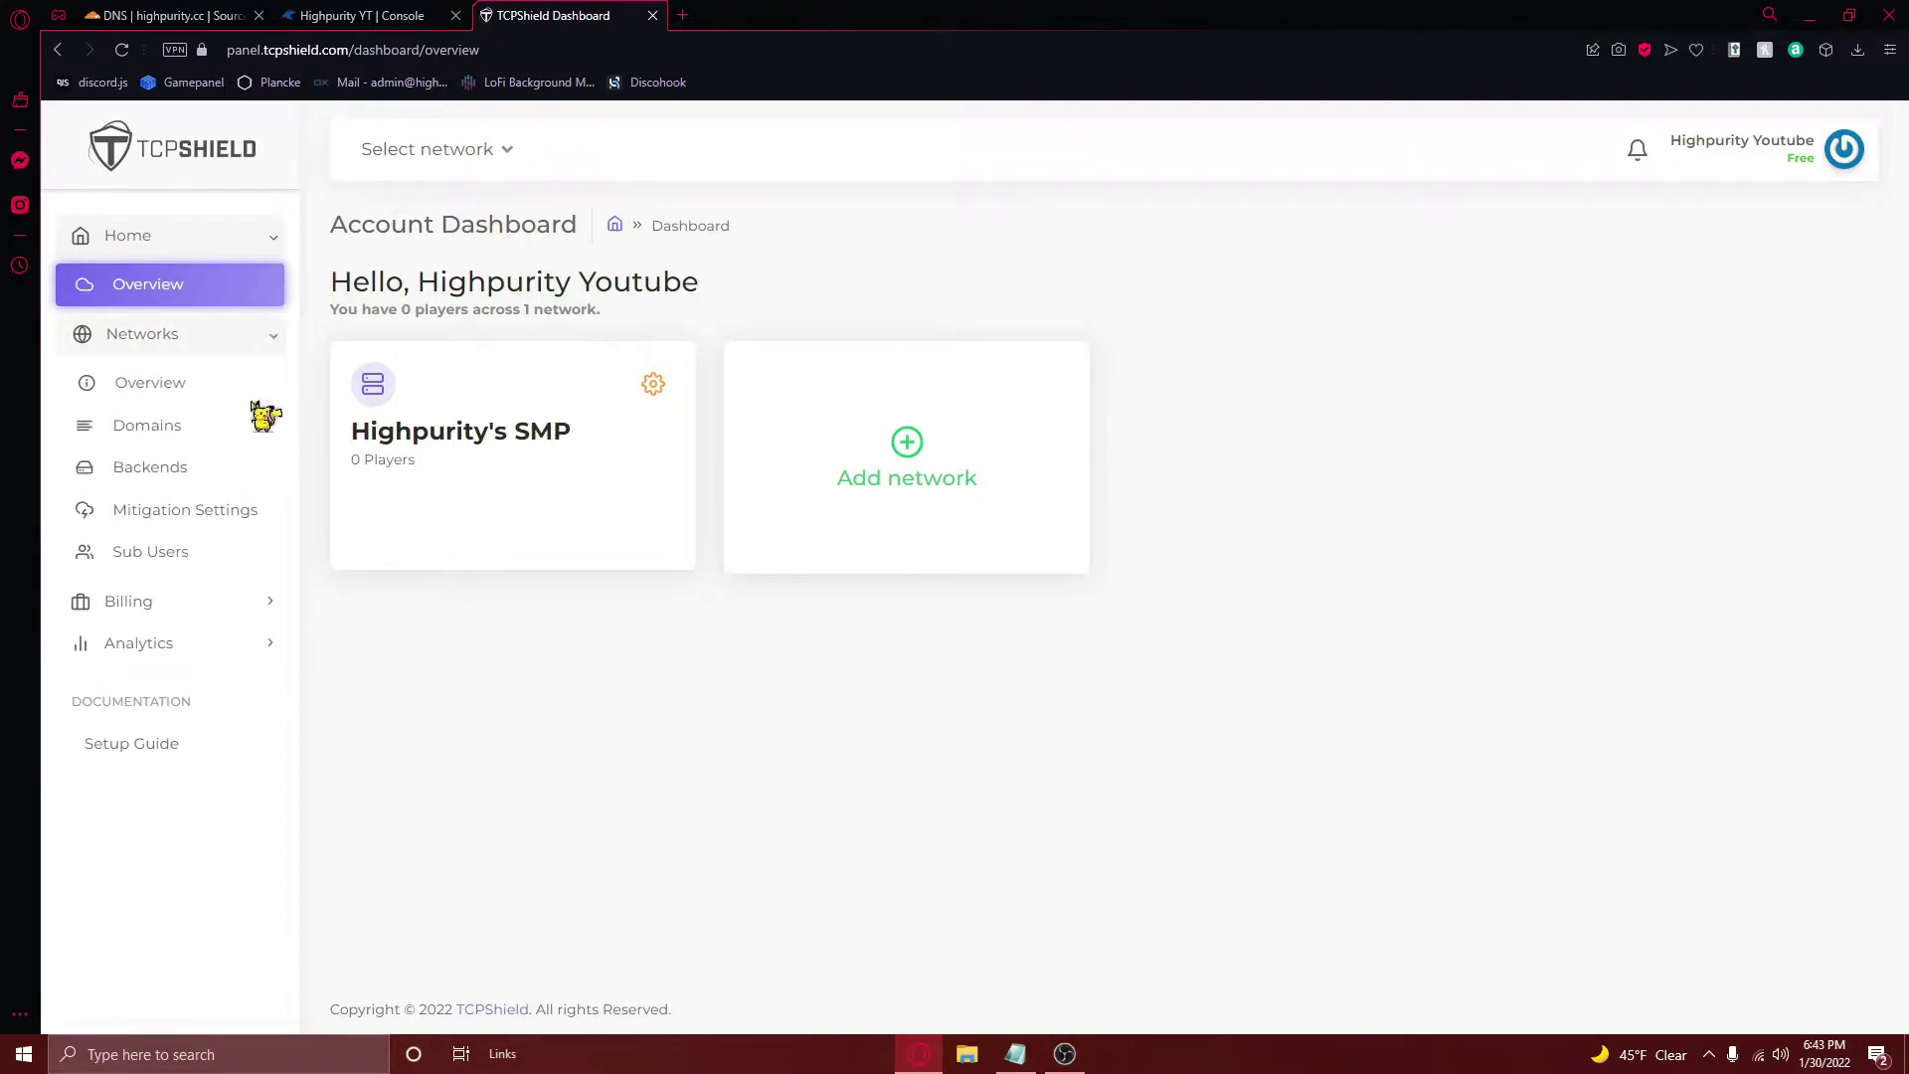
{"action": "left_click", "coordinate": [238, 476]}
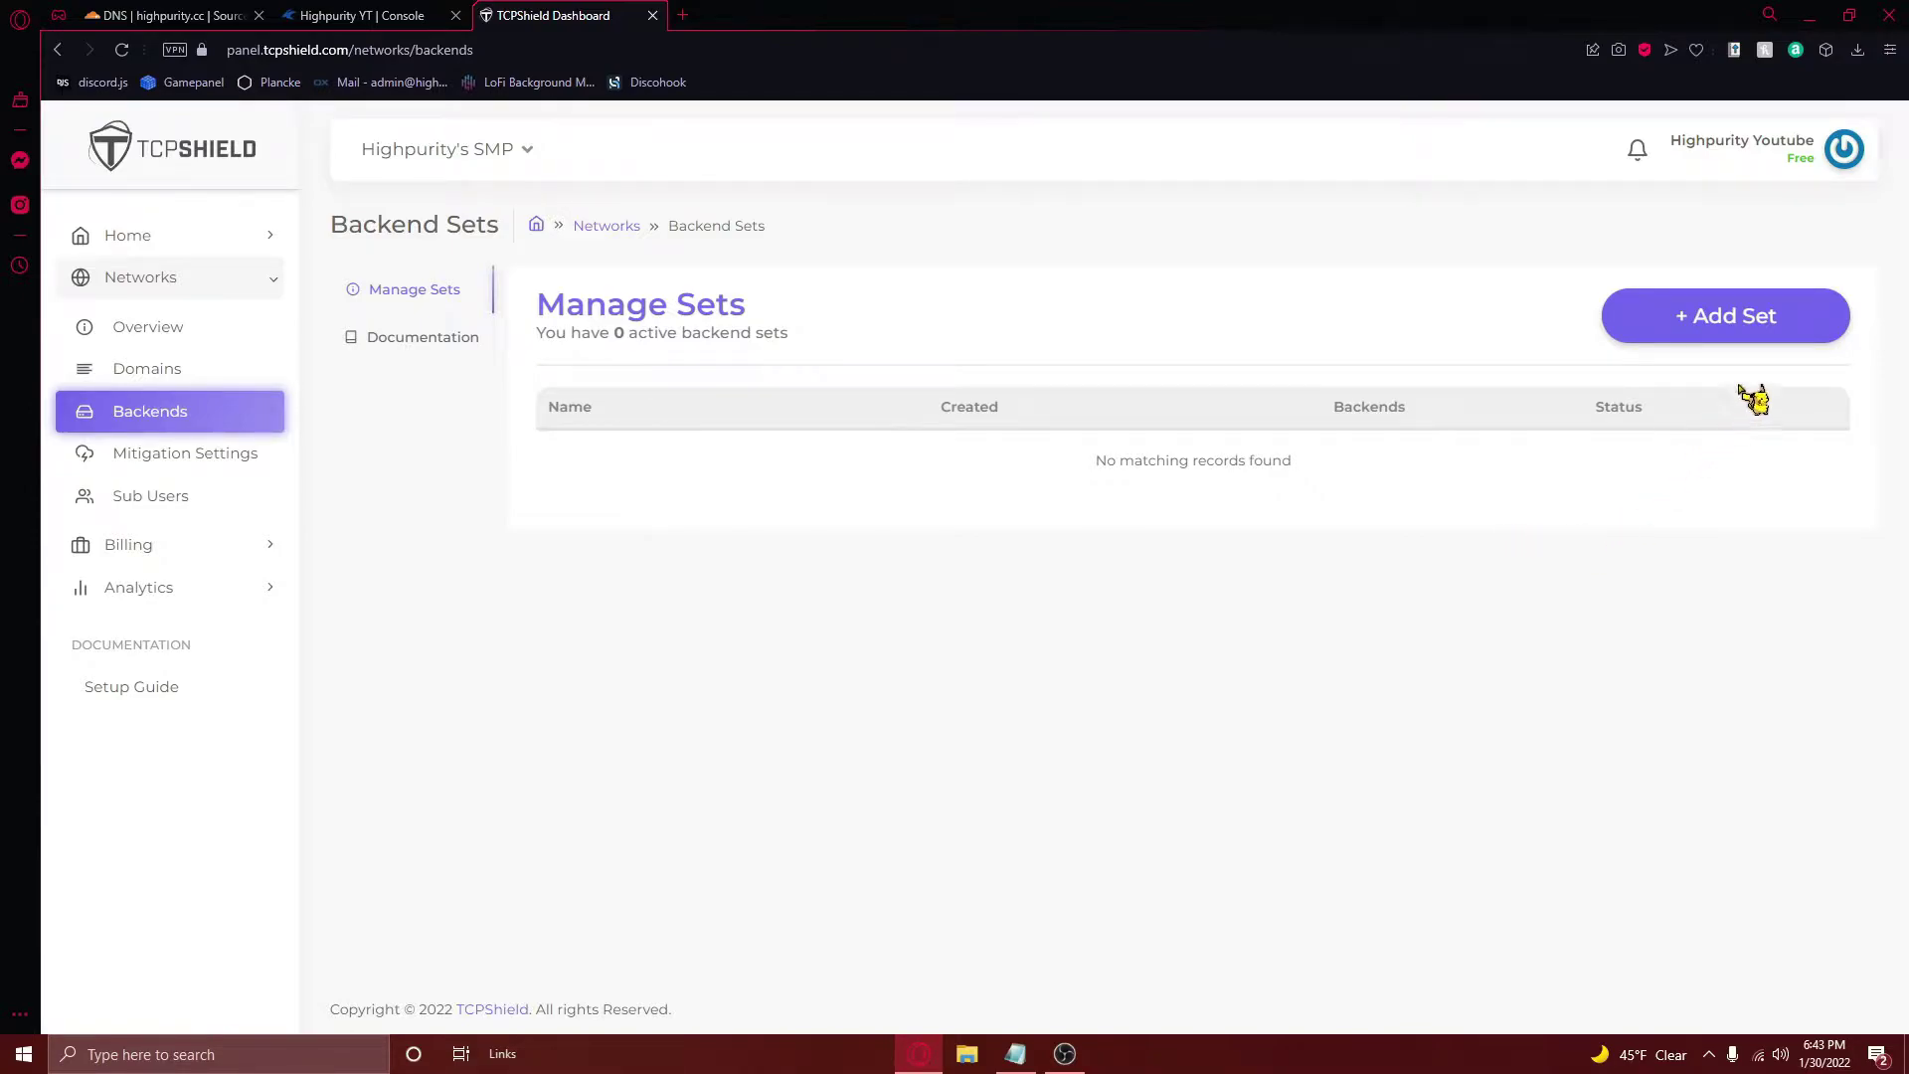
{"action": "left_click", "coordinate": [1777, 311]}
{"action": "left_click", "coordinate": [907, 597]}
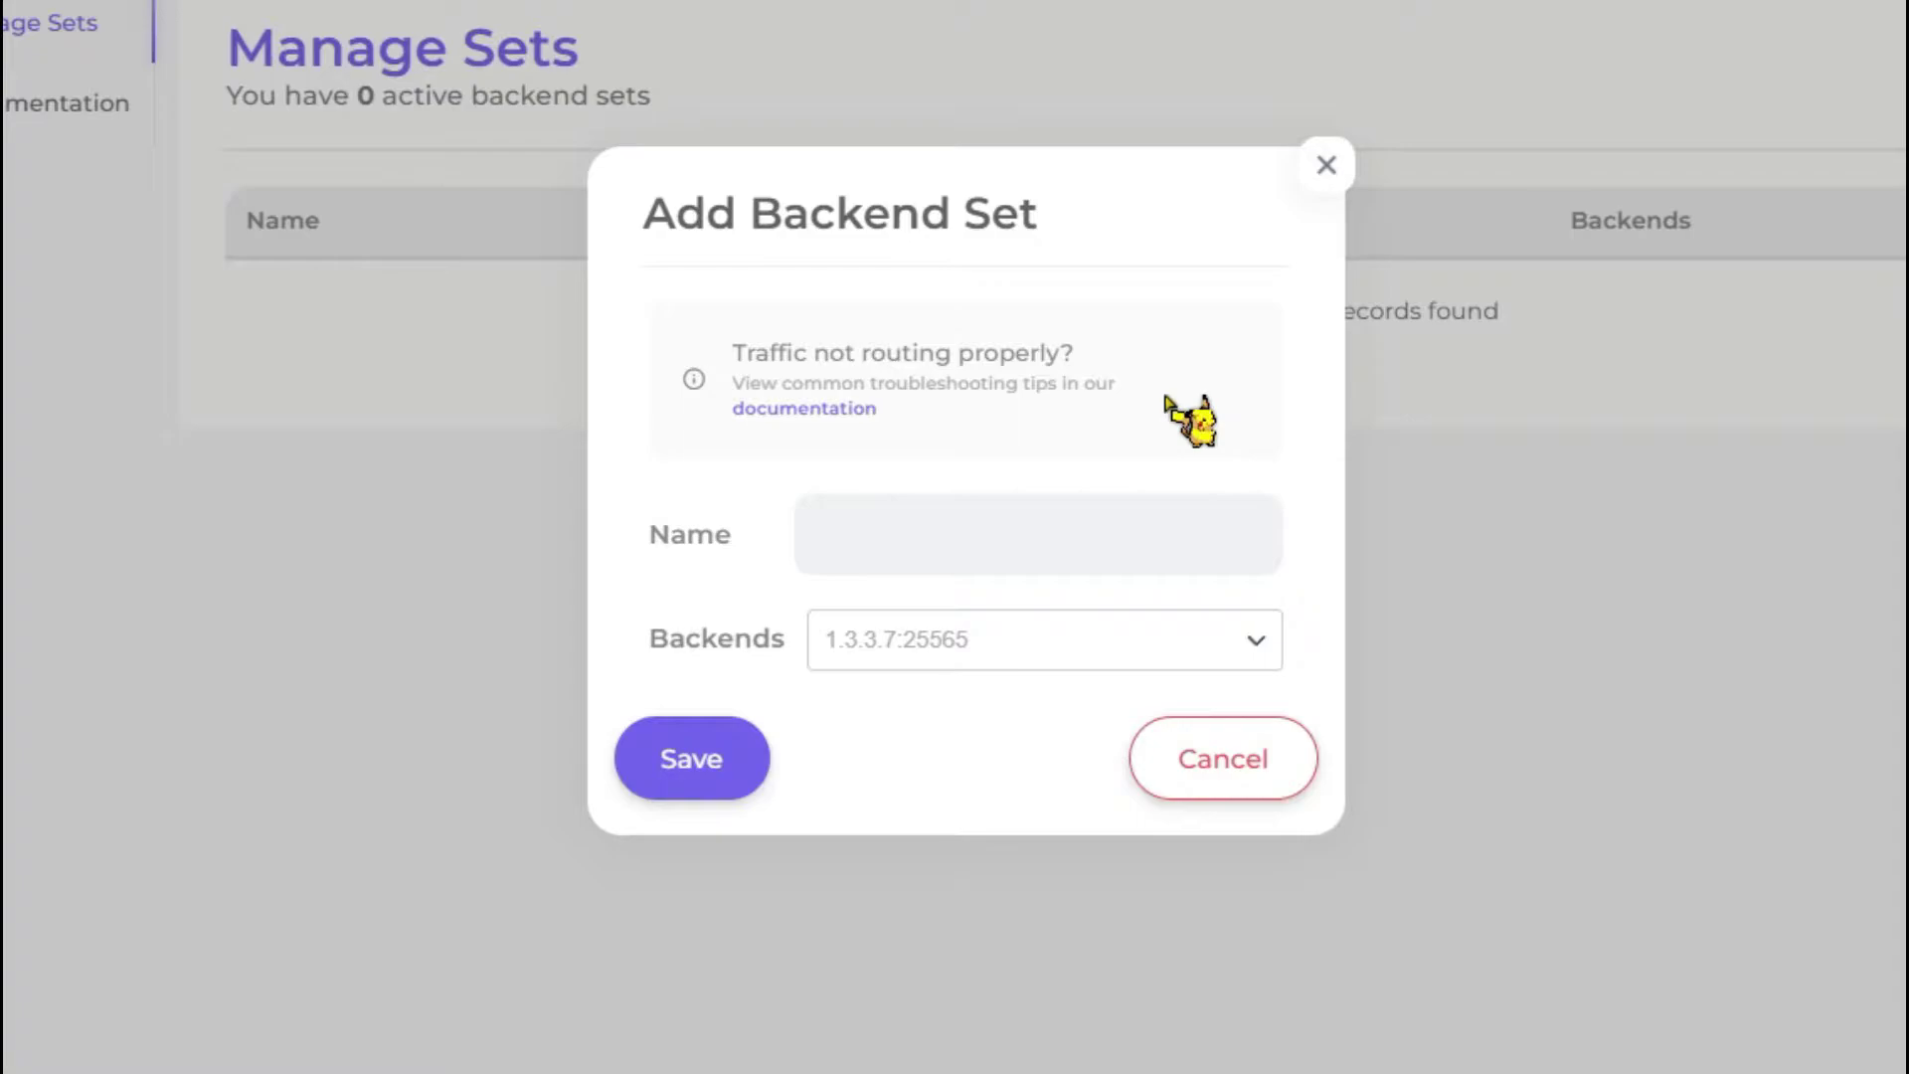
{"action": "type", "text": "Highpur"}
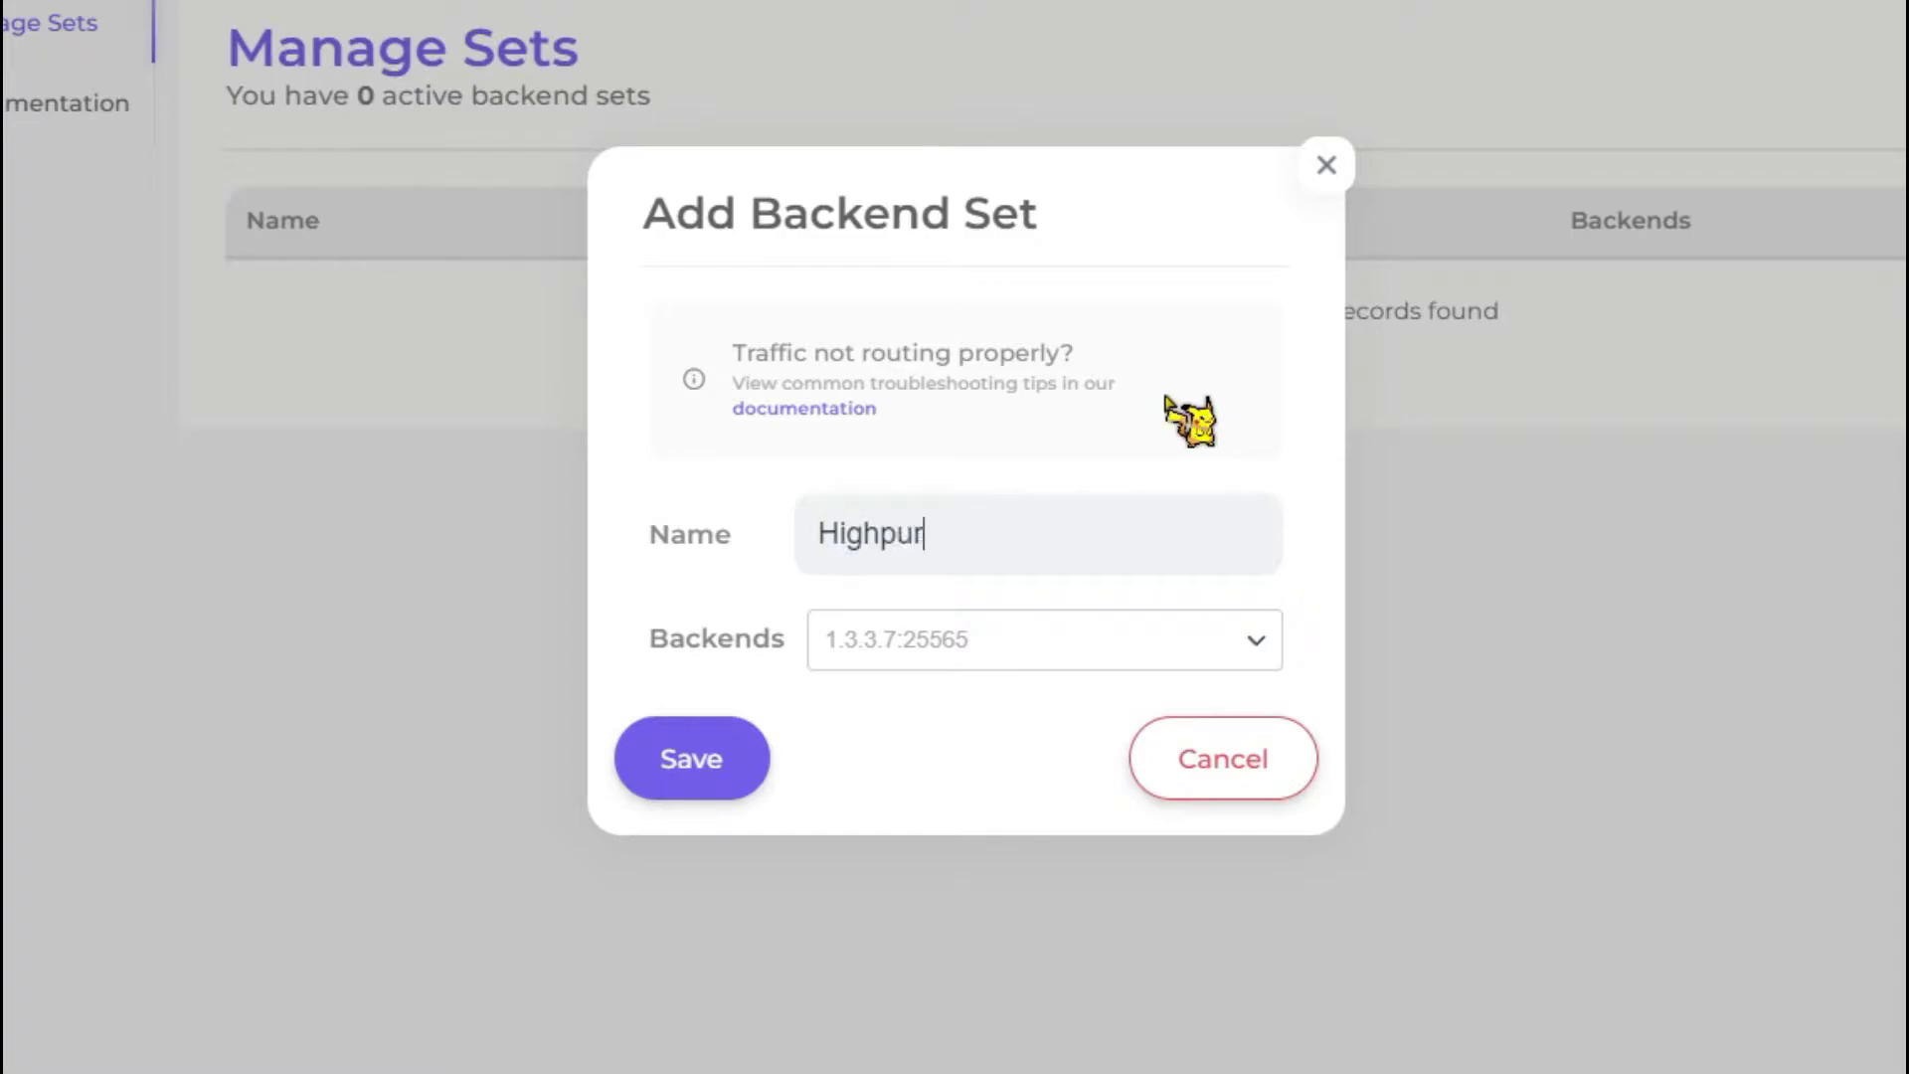
{"action": "type", "text": "ity's SMP"}
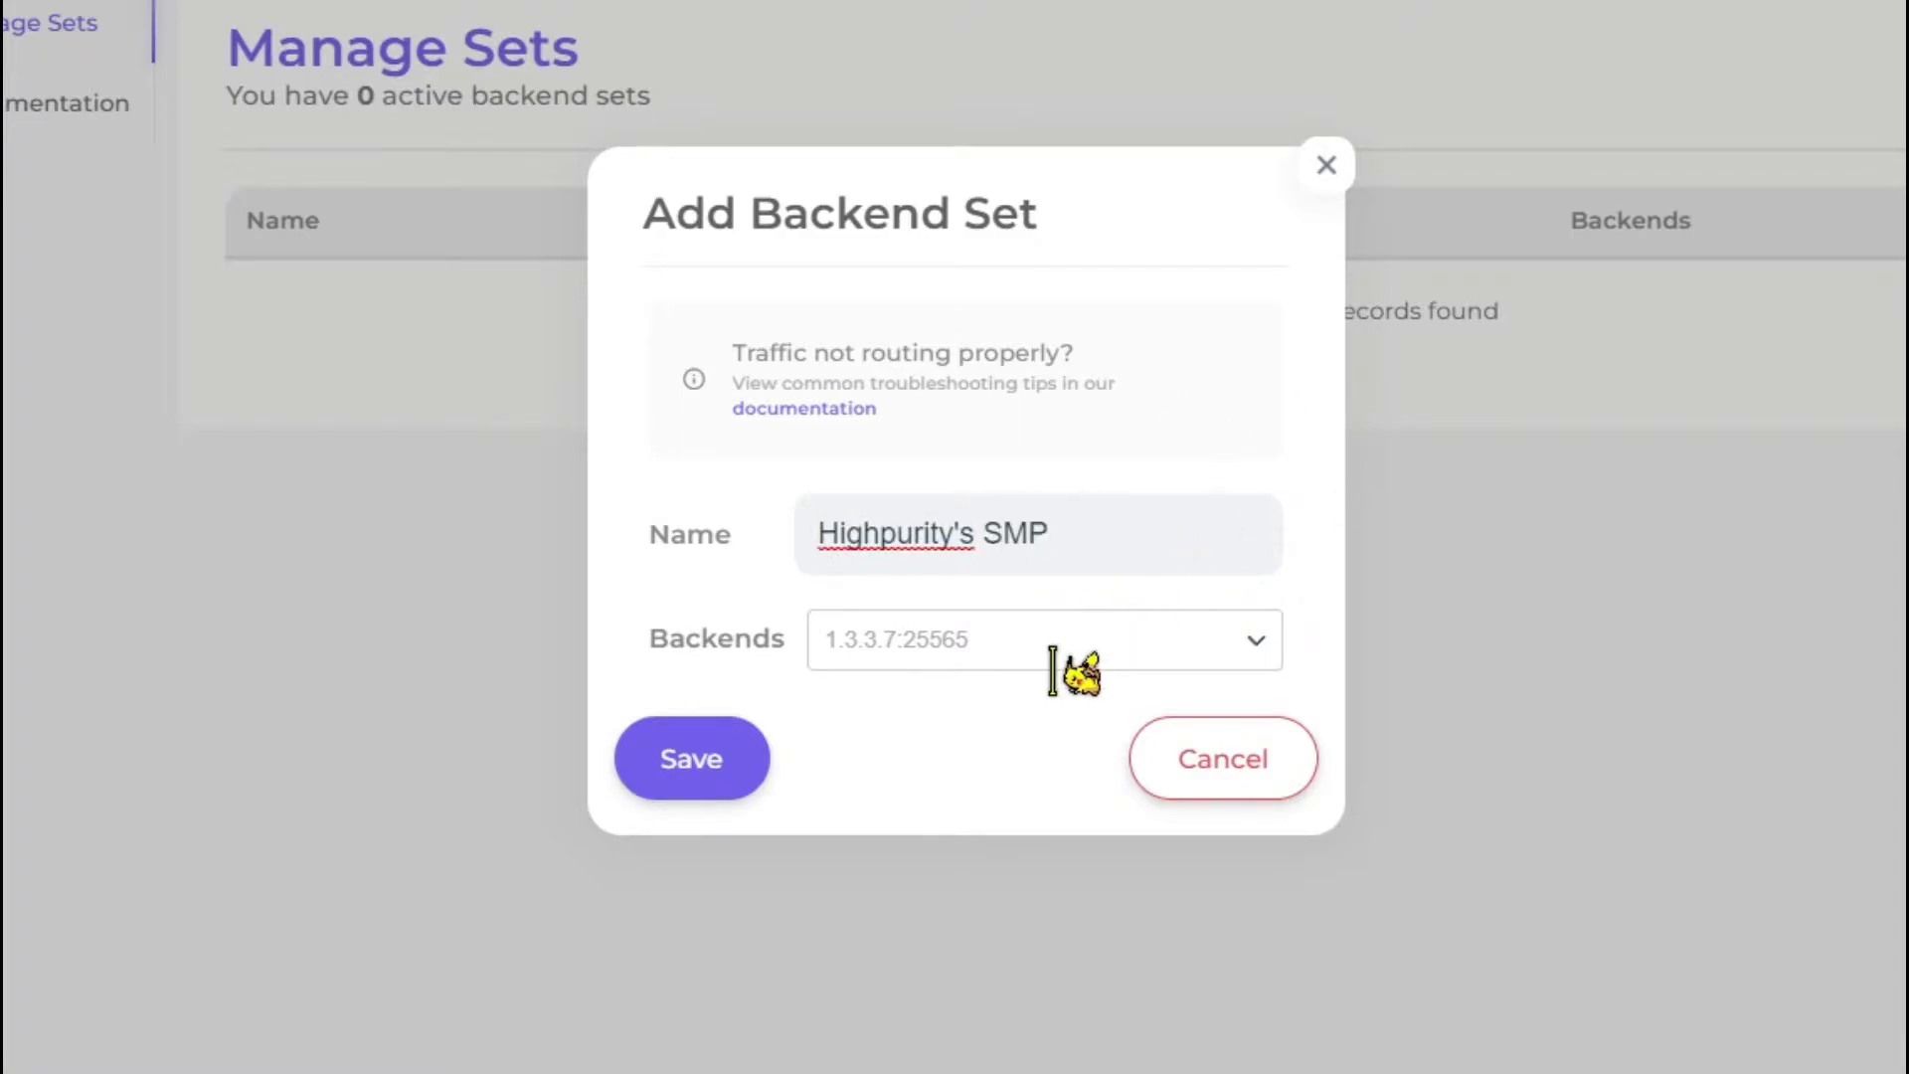
{"action": "left_click", "coordinate": [1052, 668]}
{"action": "type", "text": "91.210.103.5:25570"}
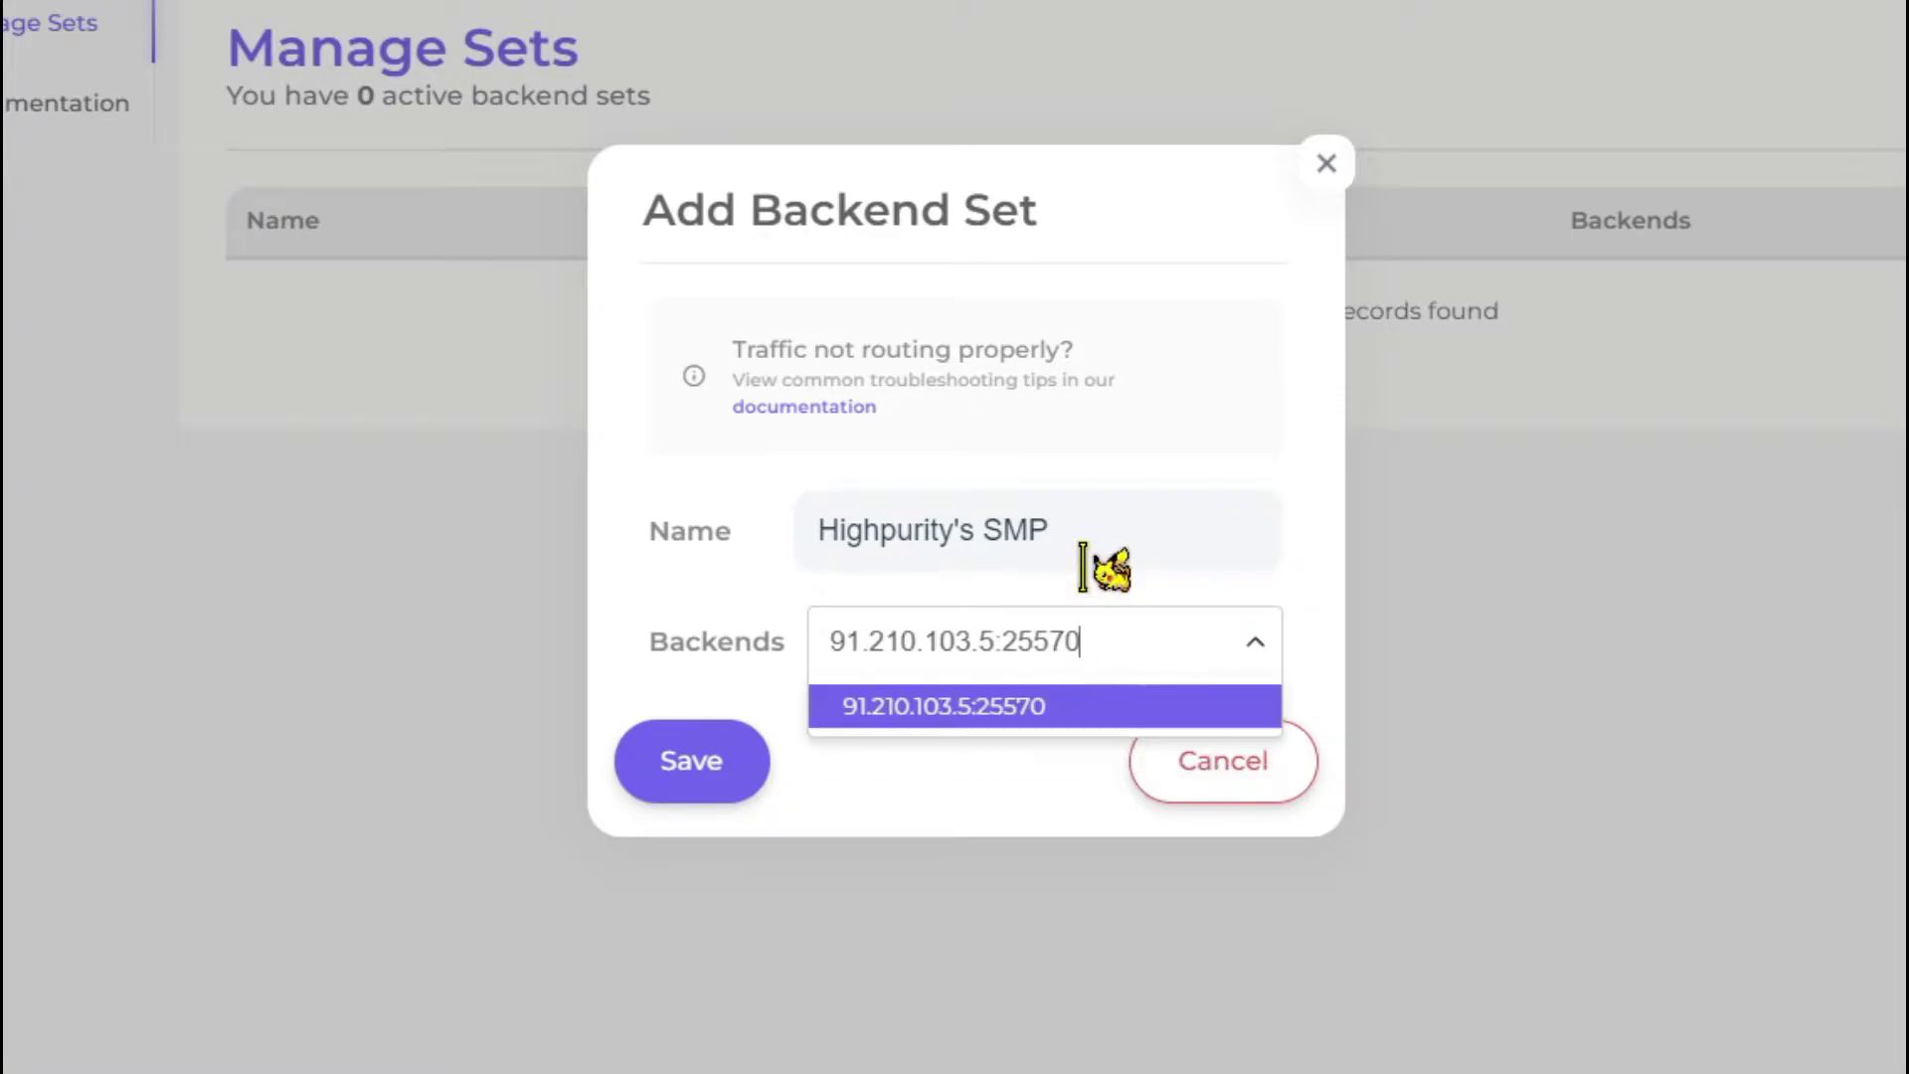
{"action": "left_click", "coordinate": [1072, 708]}
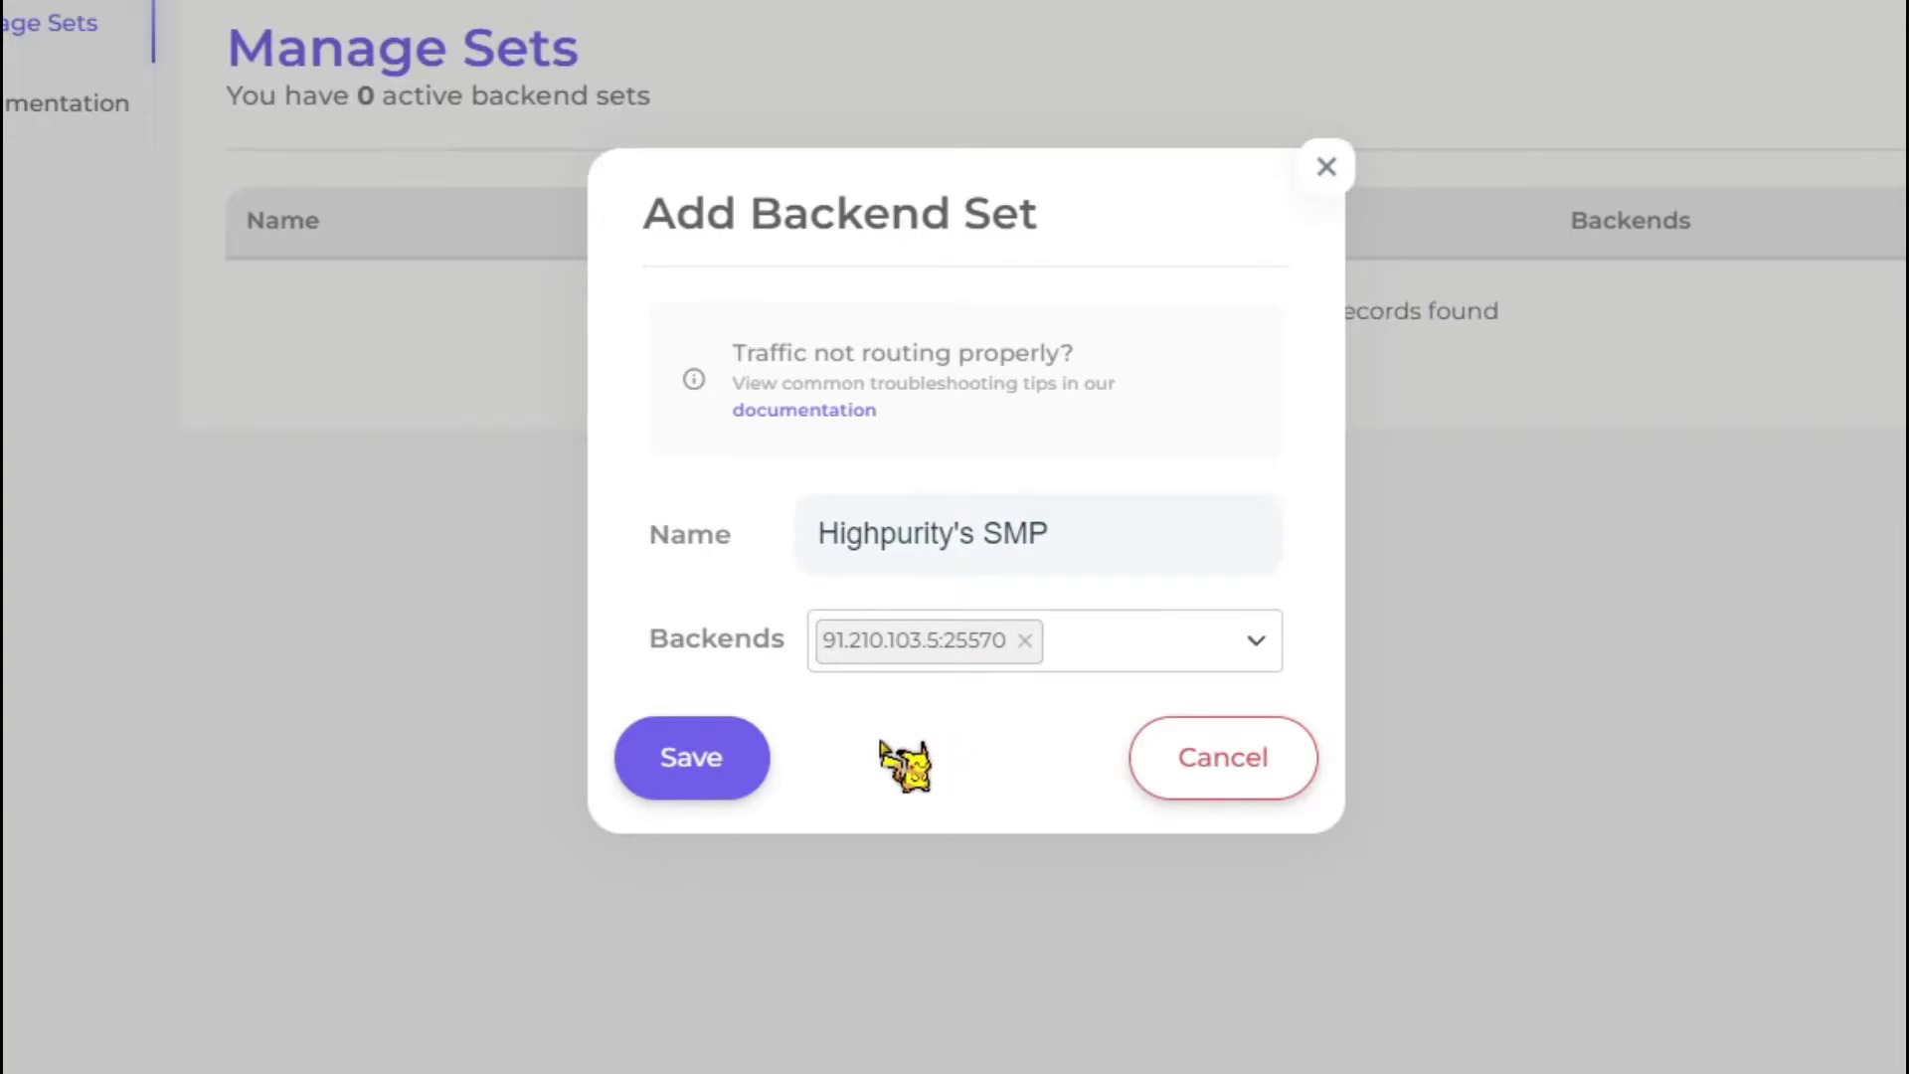
{"action": "left_click", "coordinate": [723, 760]}
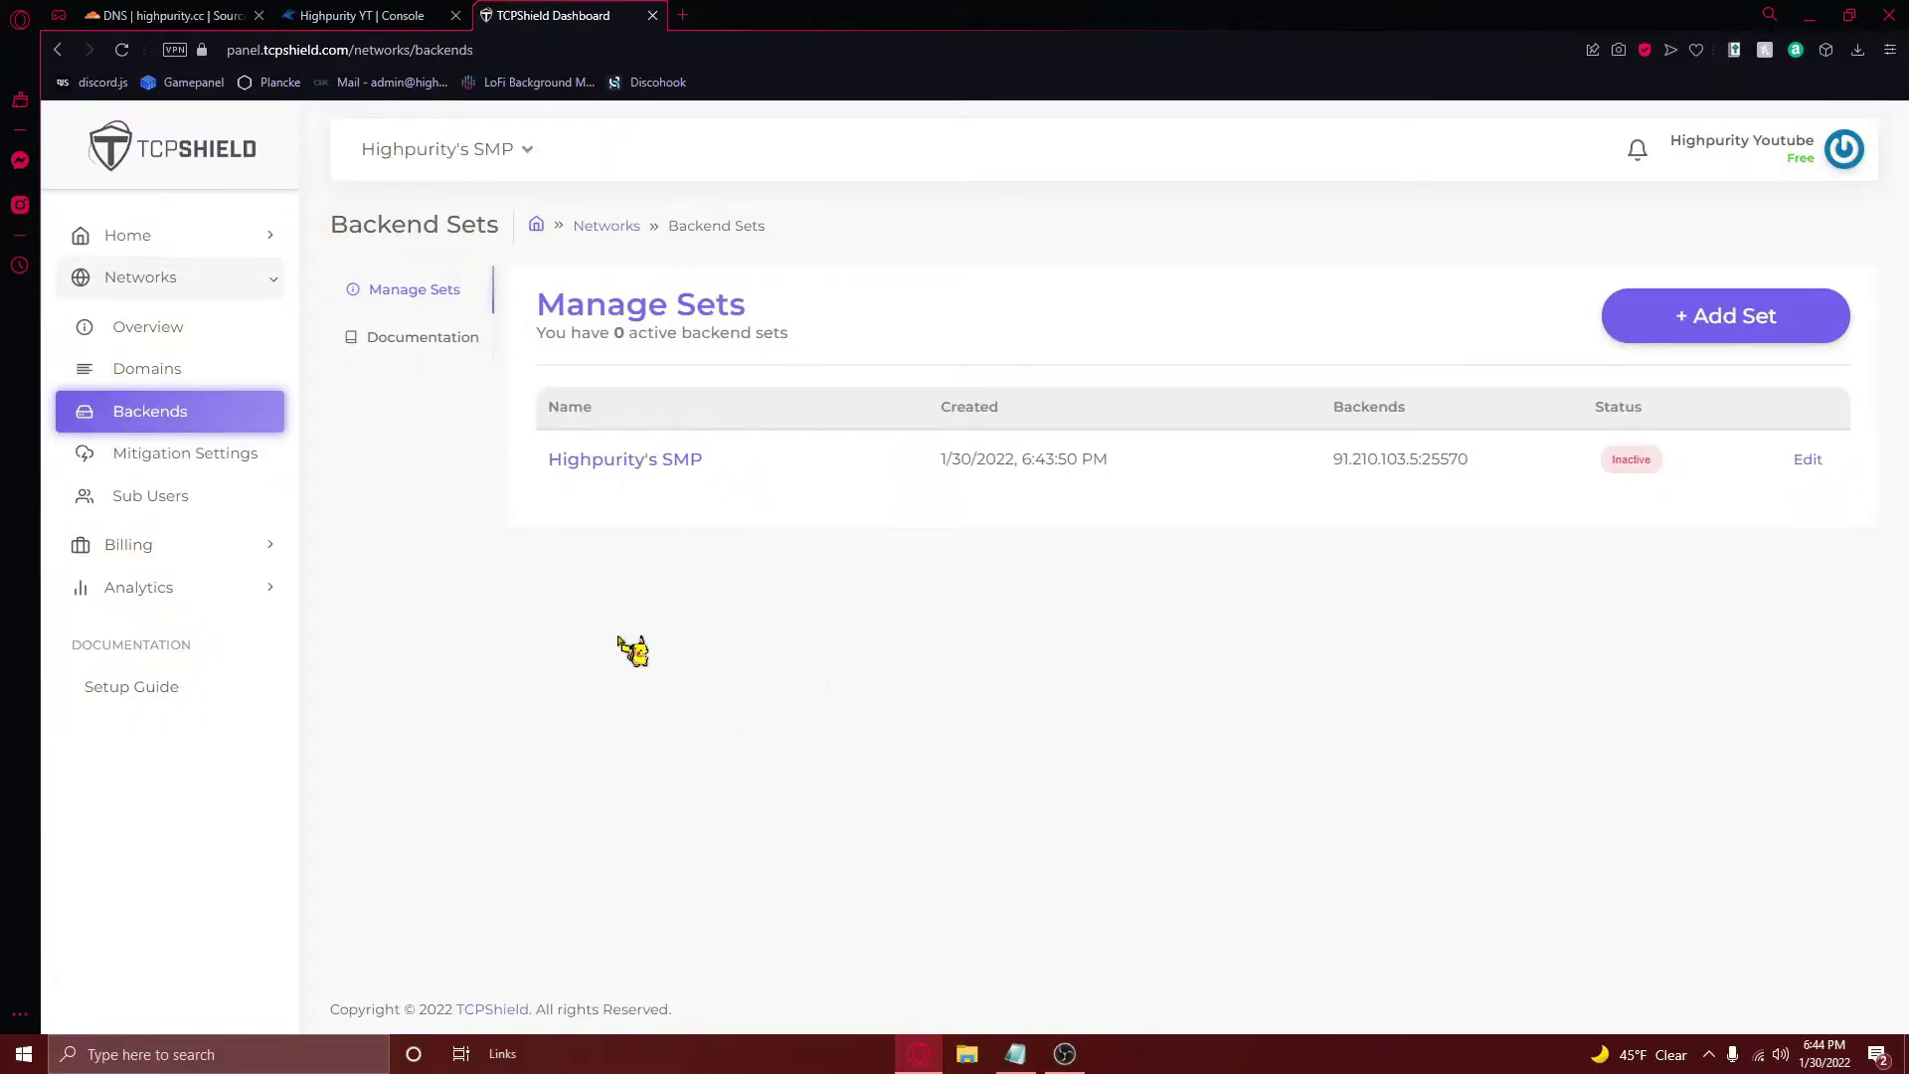
Open the network's domain management page, then switch to Cloudflare and delete the "play" A record of highpurity.cc.
{"action": "left_click", "coordinate": [203, 374]}
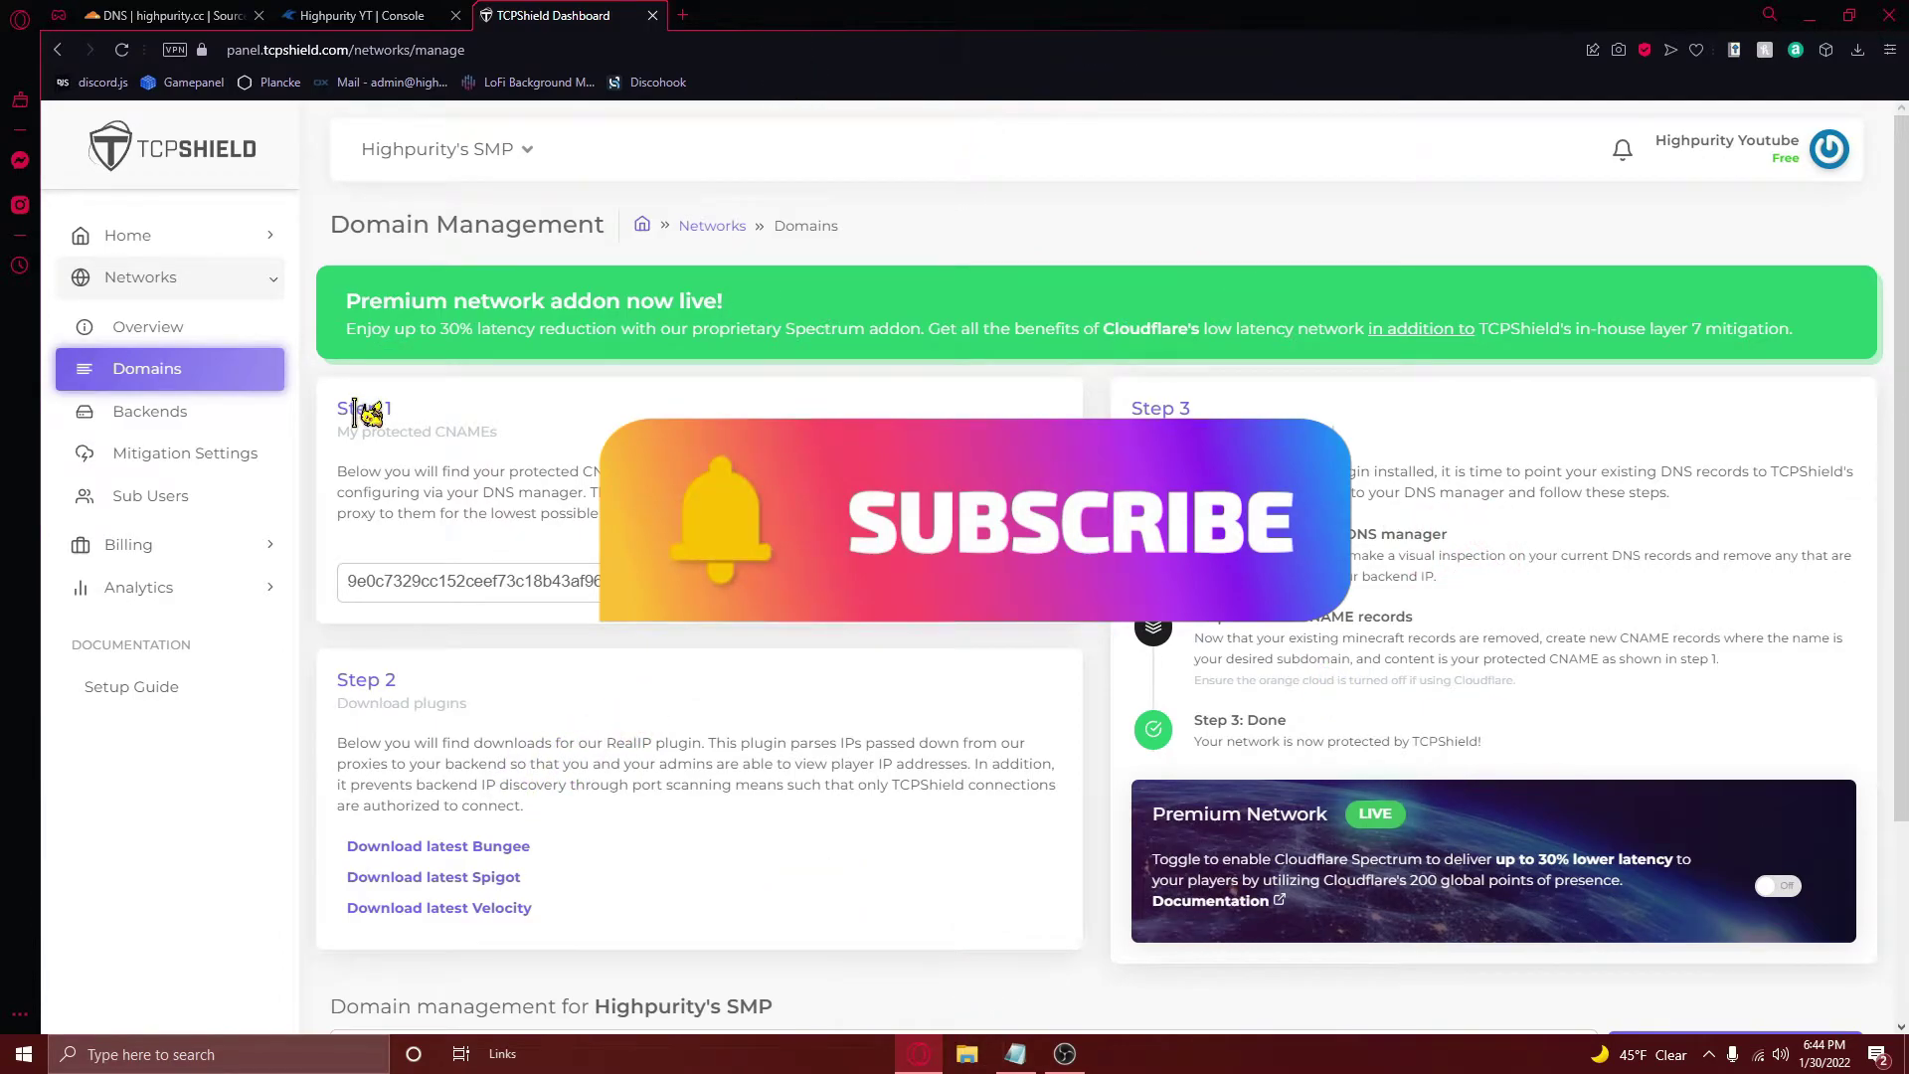
{"action": "key", "text": "ctrl+1"}
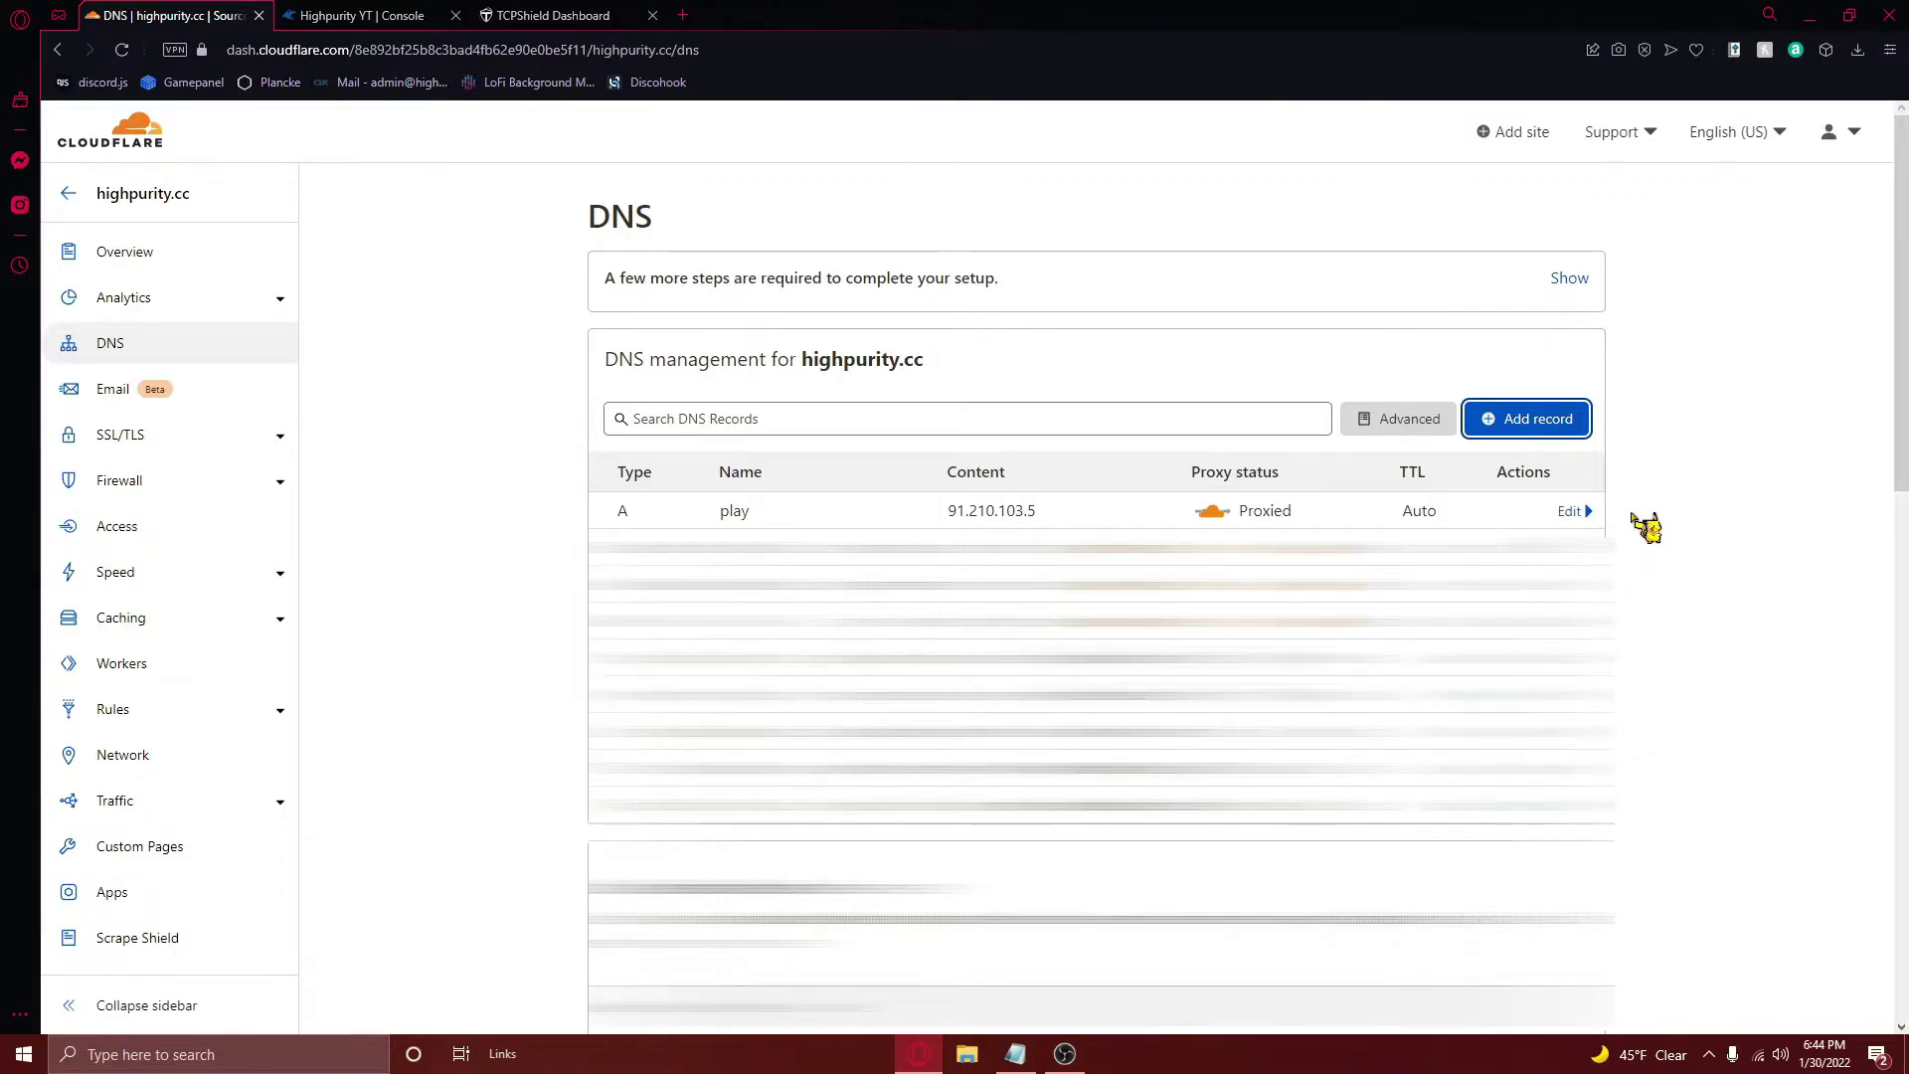
{"action": "left_click", "coordinate": [1581, 511]}
{"action": "left_click", "coordinate": [658, 655]}
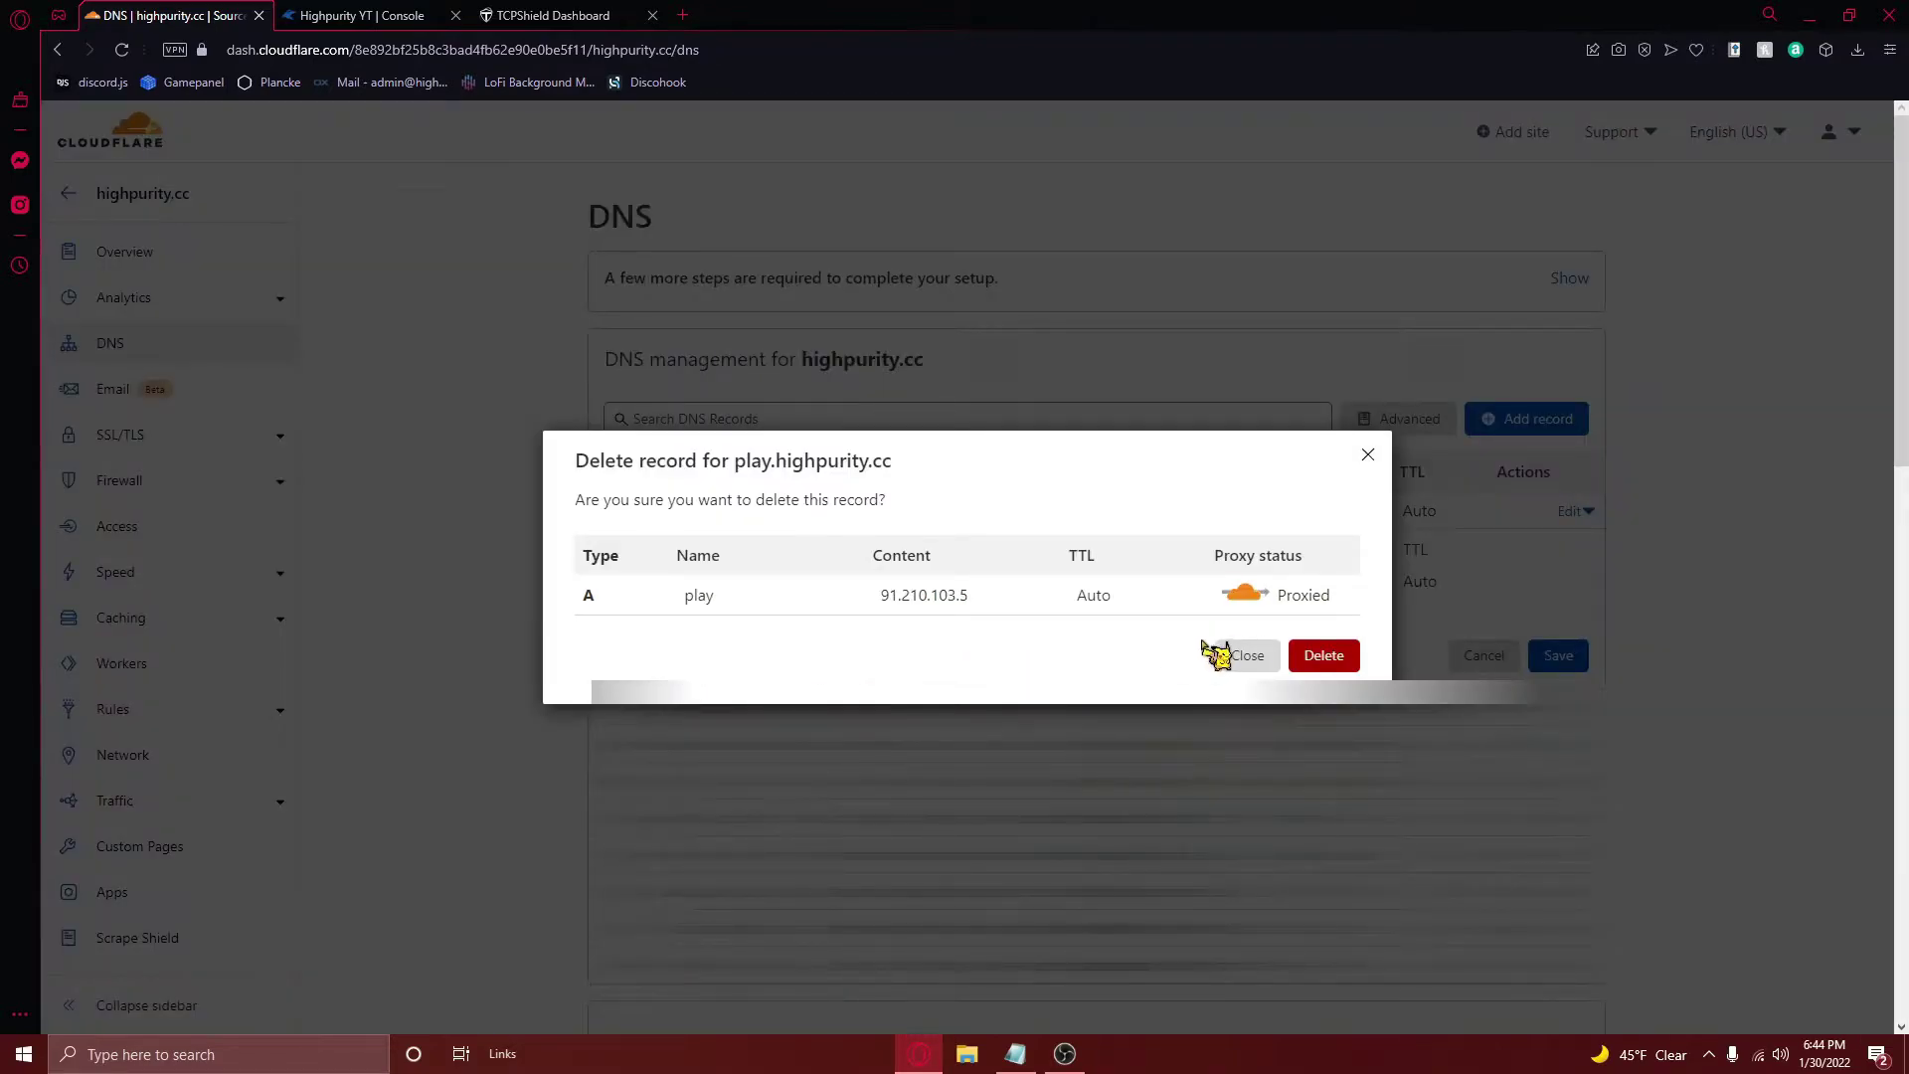
{"action": "left_click", "coordinate": [1328, 653]}
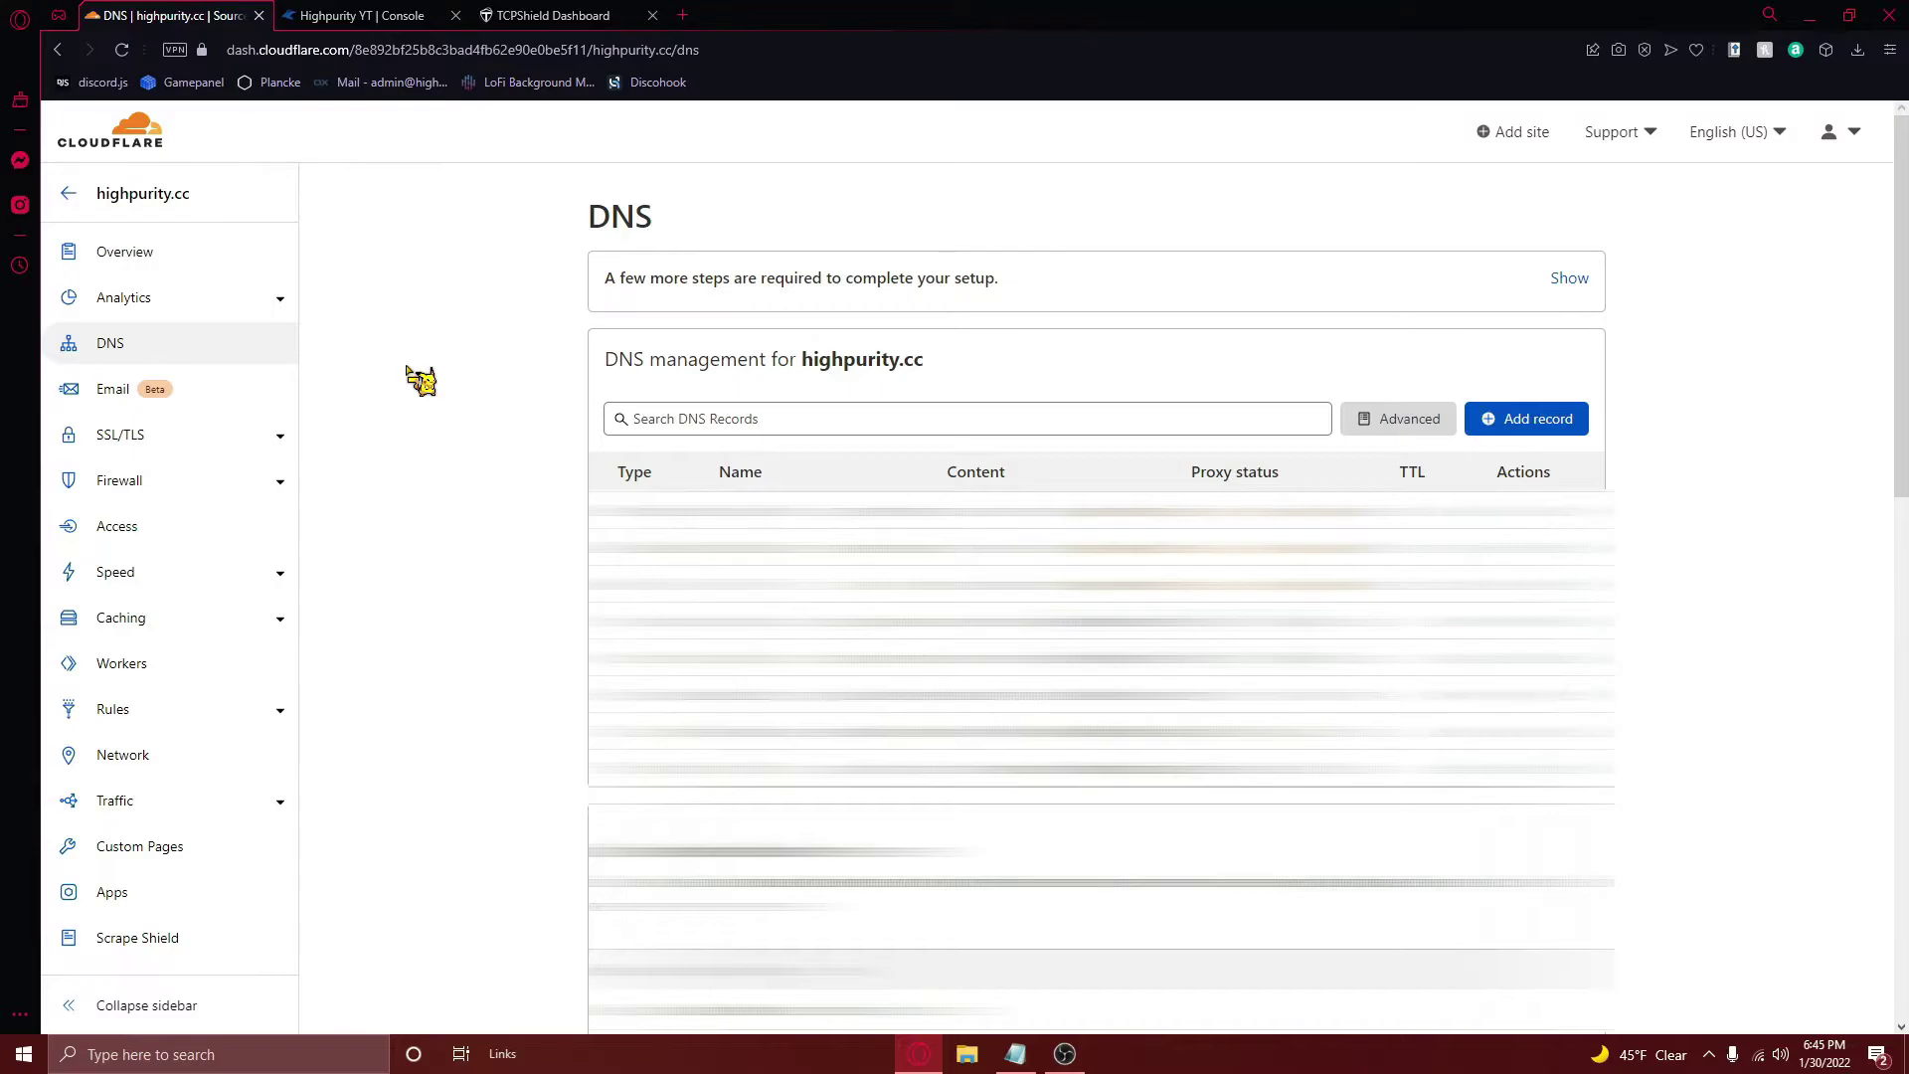
Copy the network's protected CNAME from TCPShield's domain management page and return to the Cloudflare DNS page.
{"action": "left_click", "coordinate": [550, 15]}
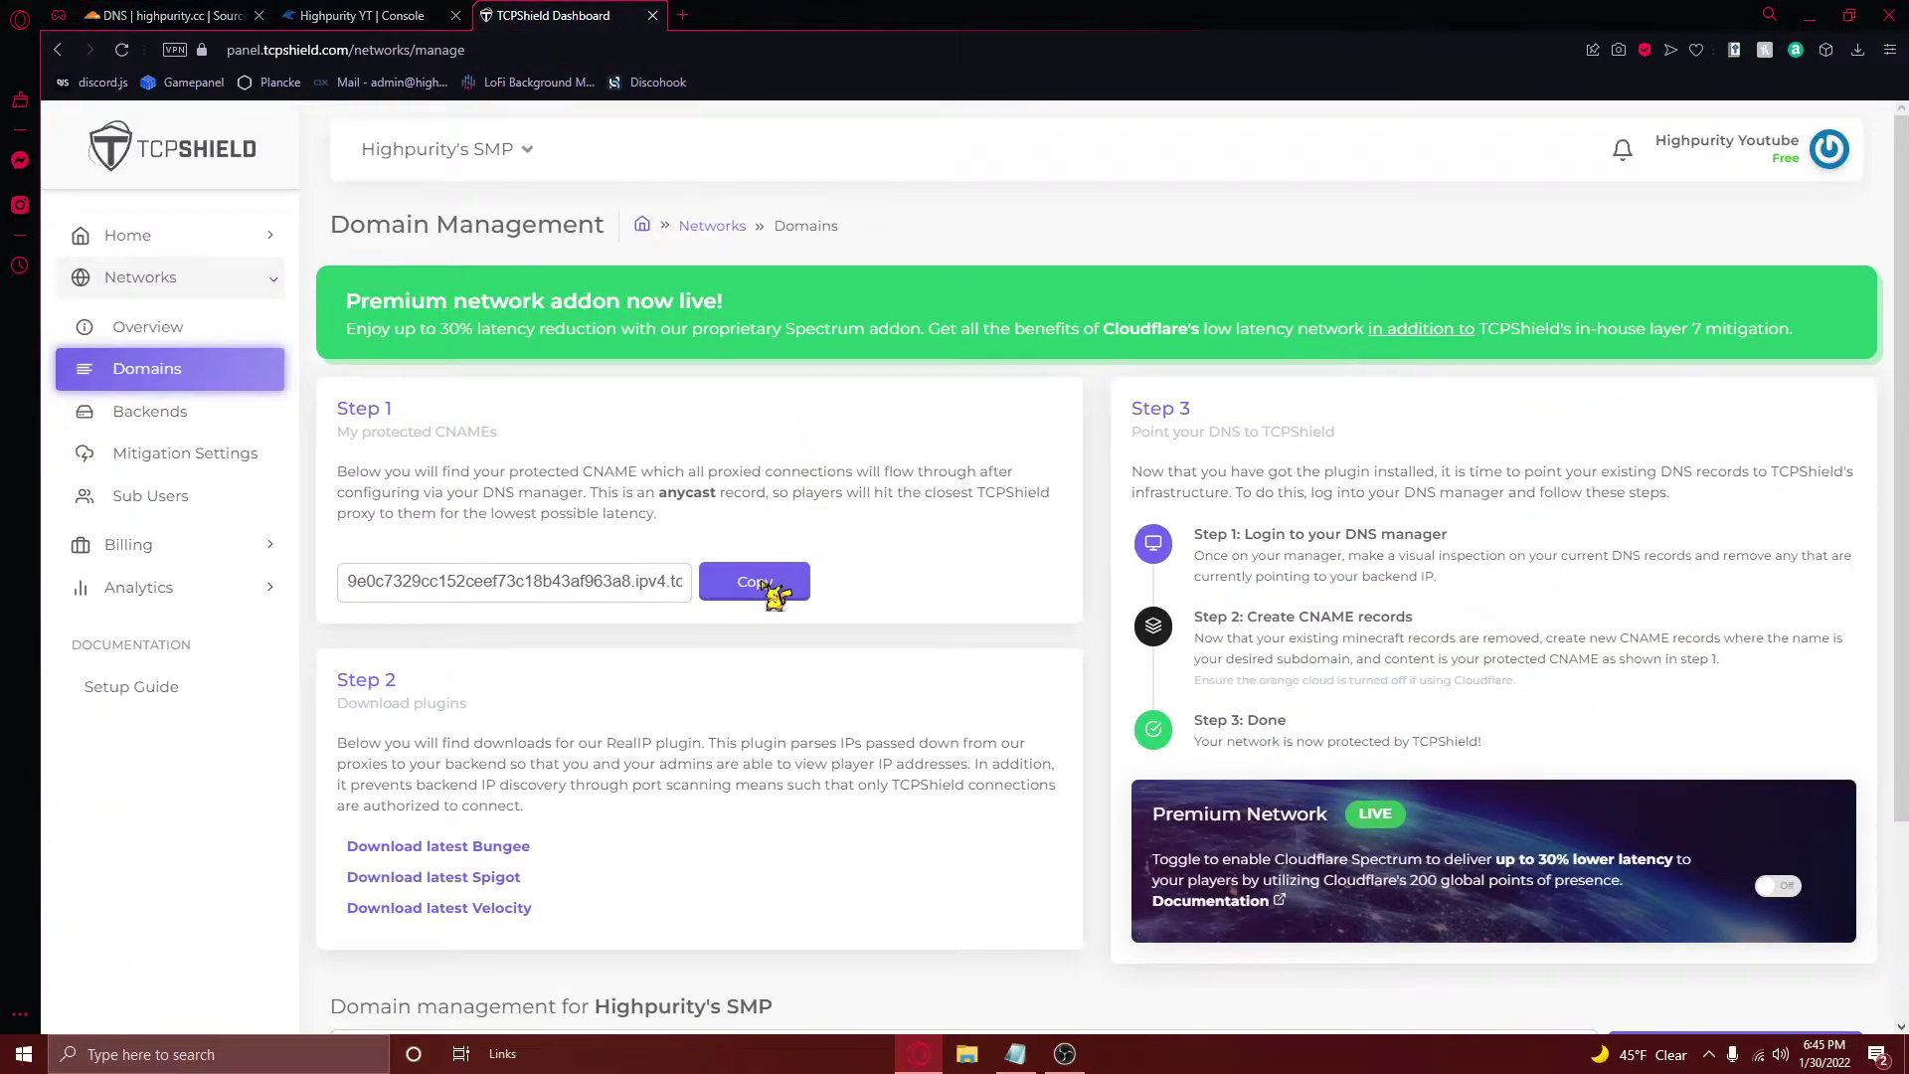
{"action": "left_click", "coordinate": [756, 582]}
{"action": "left_click", "coordinate": [185, 12]}
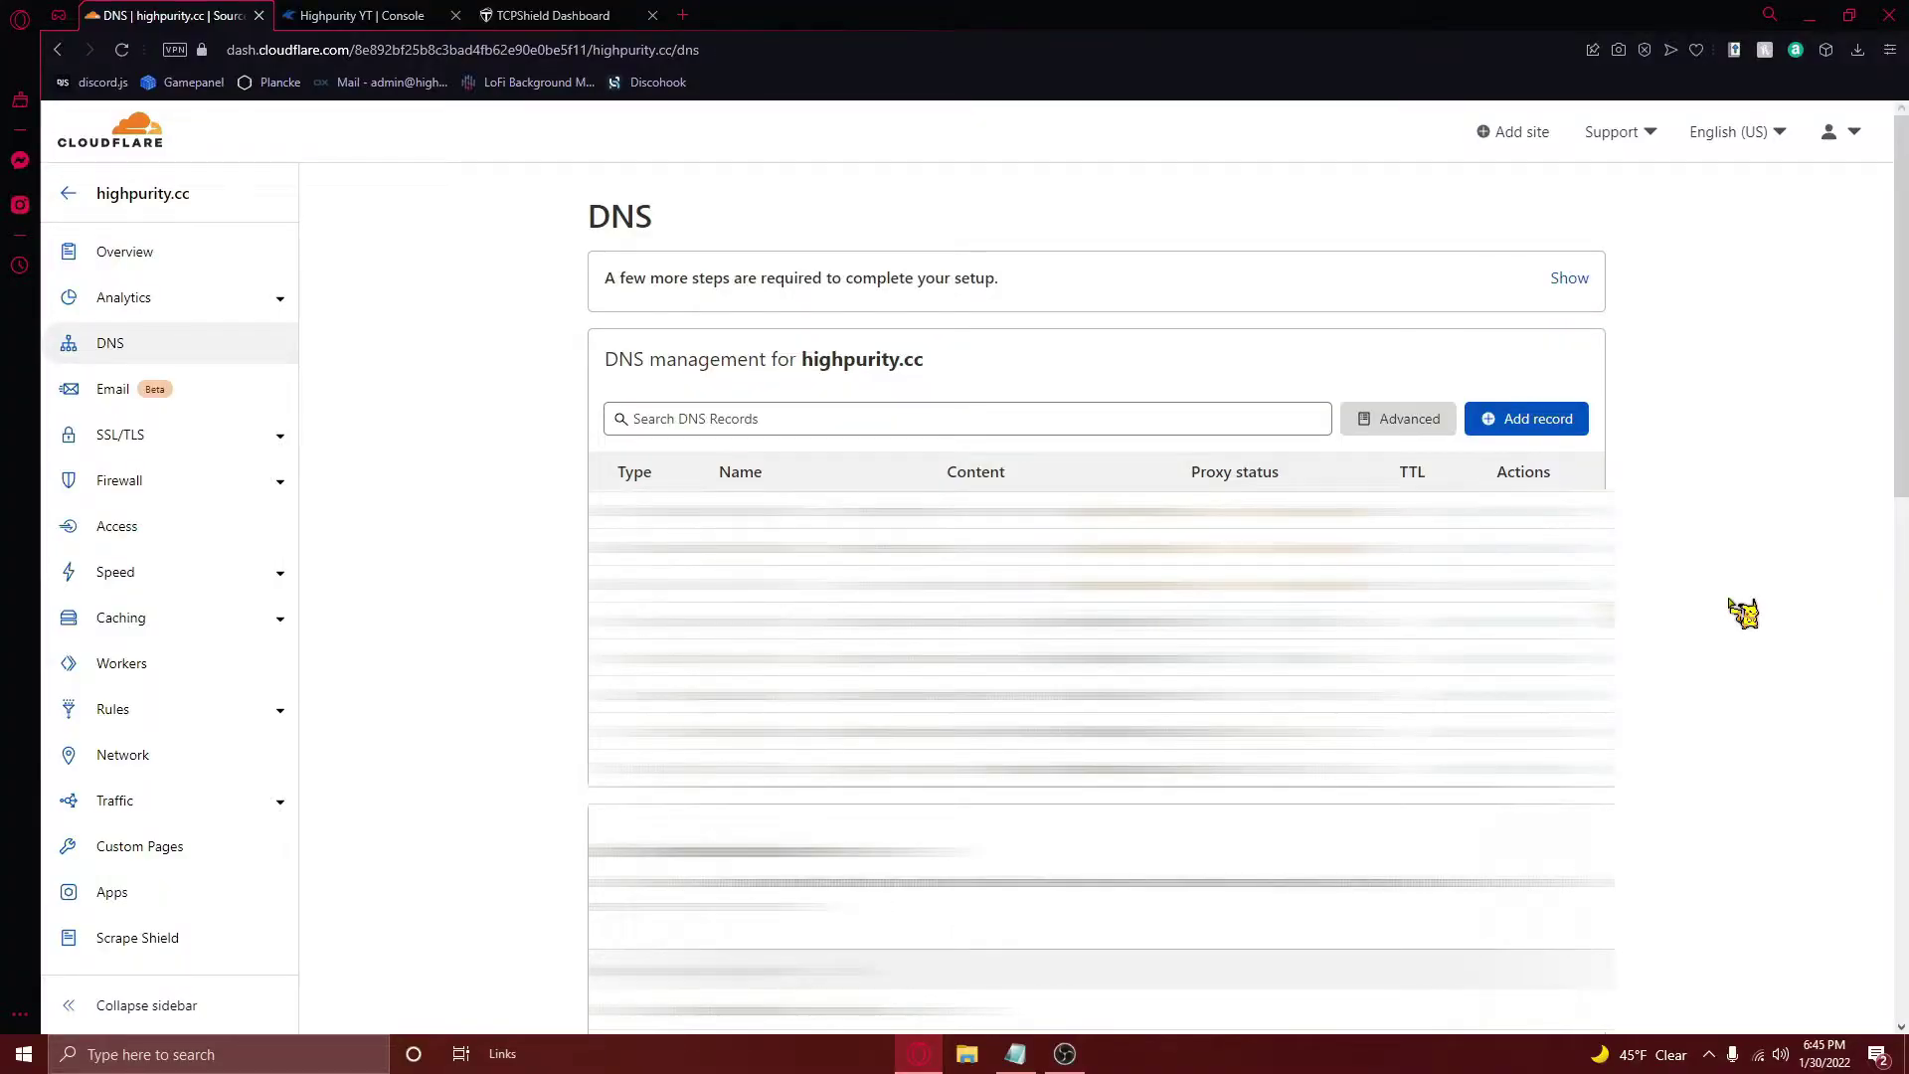
Start a new DNS record for highpurity.cc with type CNAME and name "play".
{"action": "left_click", "coordinate": [1525, 417]}
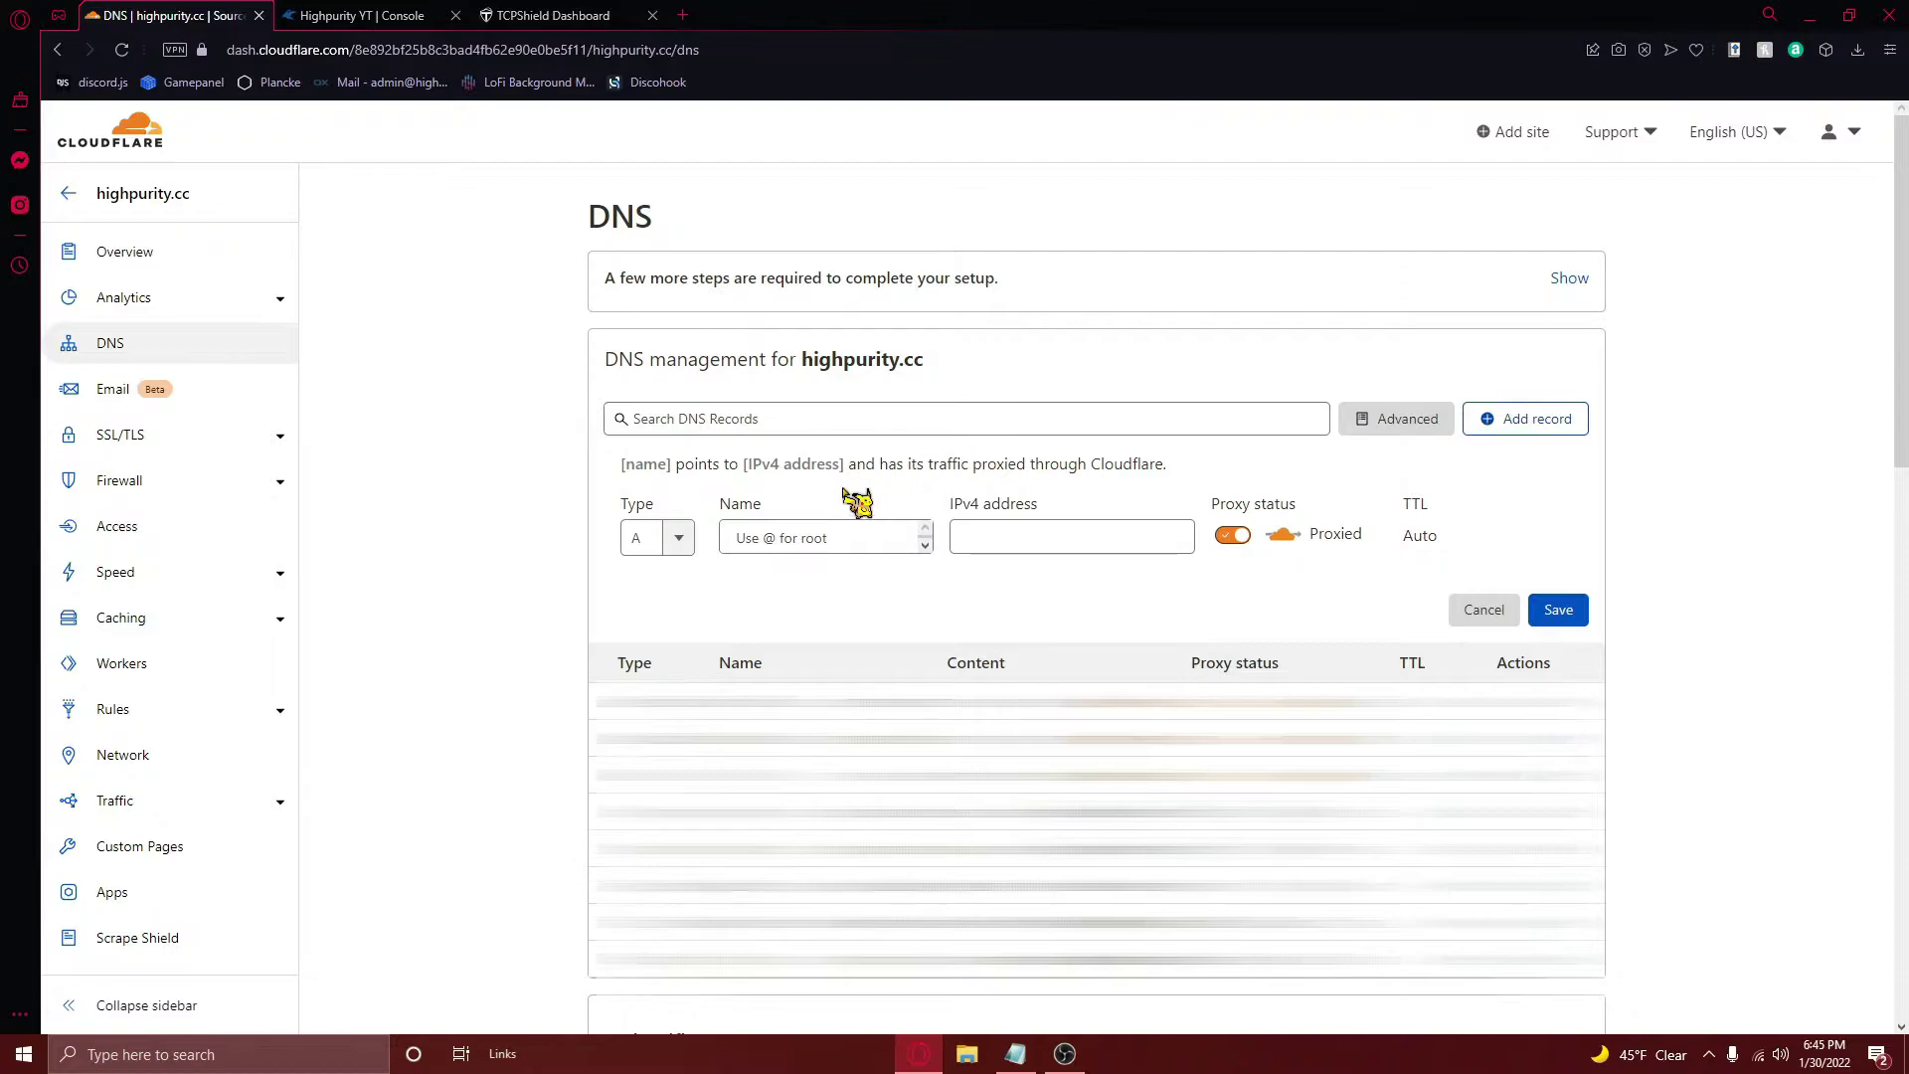
{"action": "left_click", "coordinate": [679, 538]}
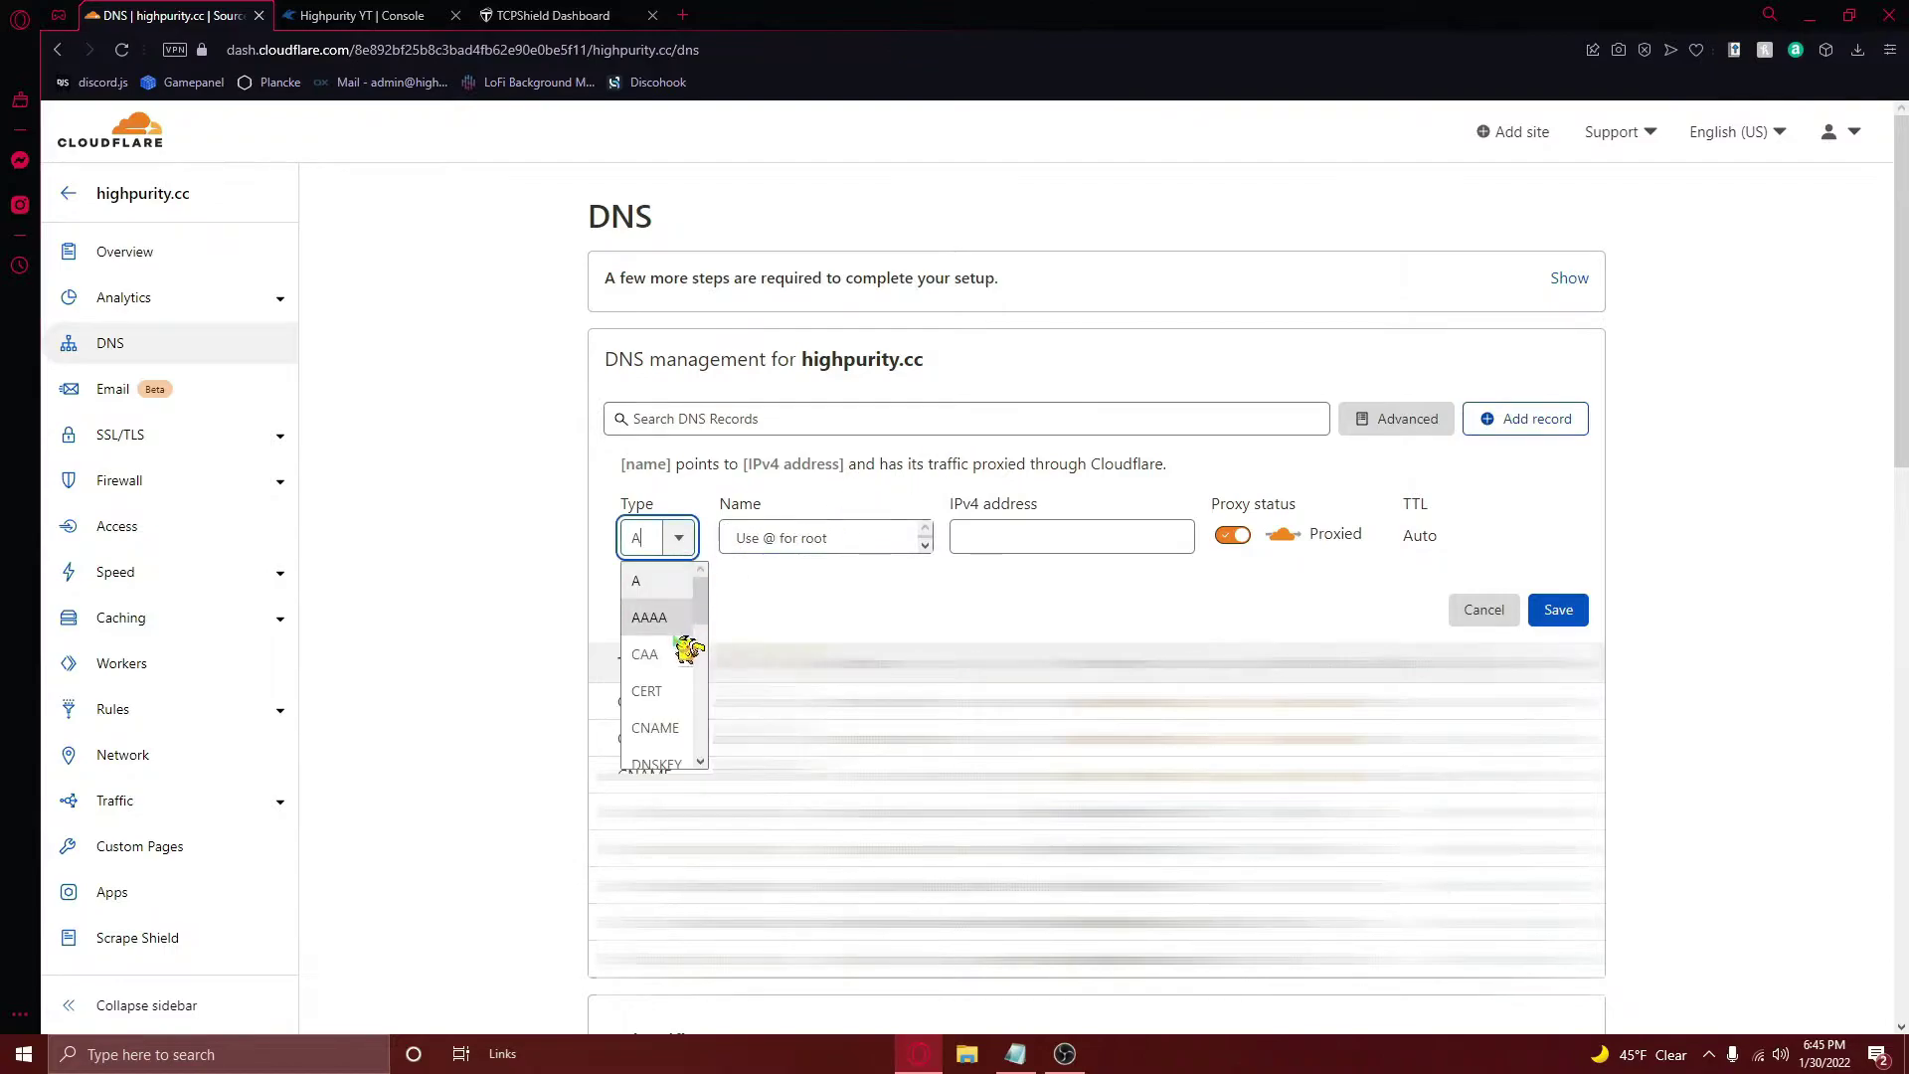
{"action": "left_click", "coordinate": [655, 728]}
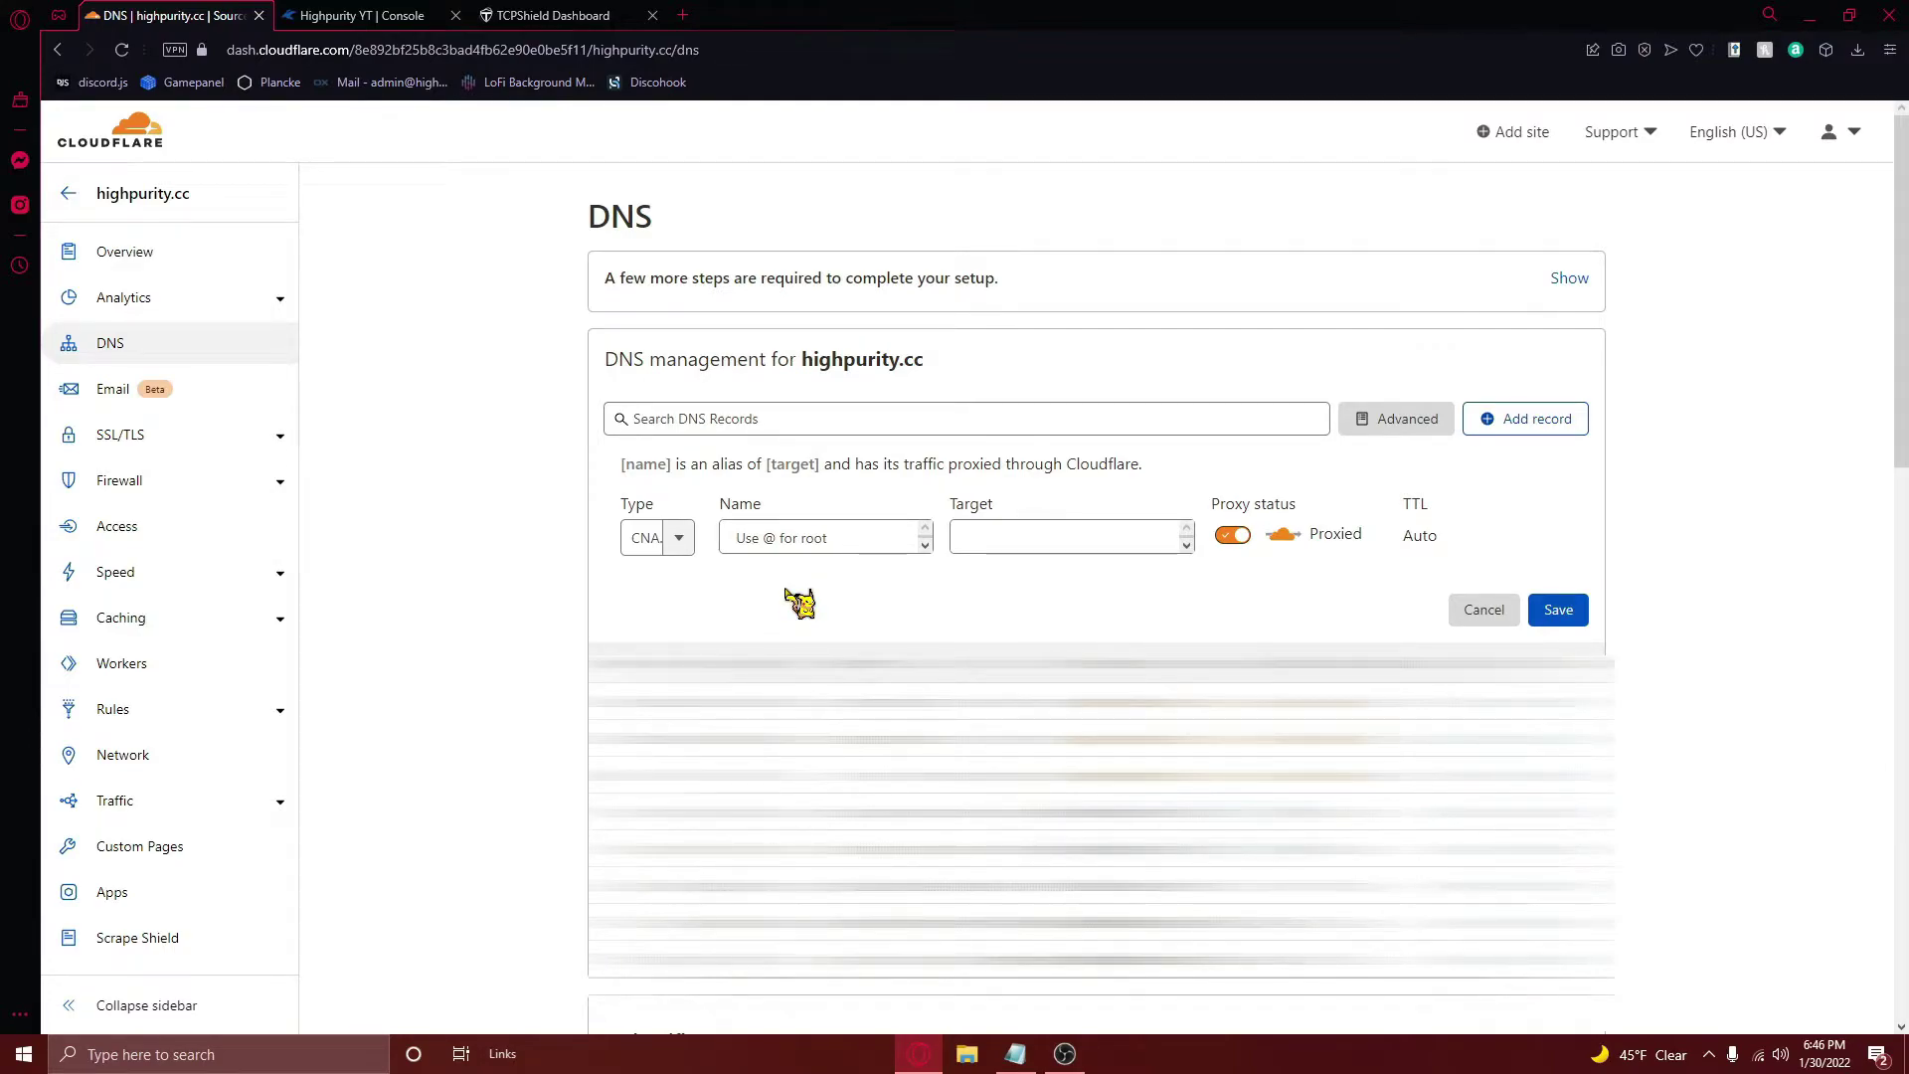
{"action": "left_click", "coordinate": [873, 538]}
{"action": "type", "text": "play"}
{"action": "left_click", "coordinate": [912, 600]}
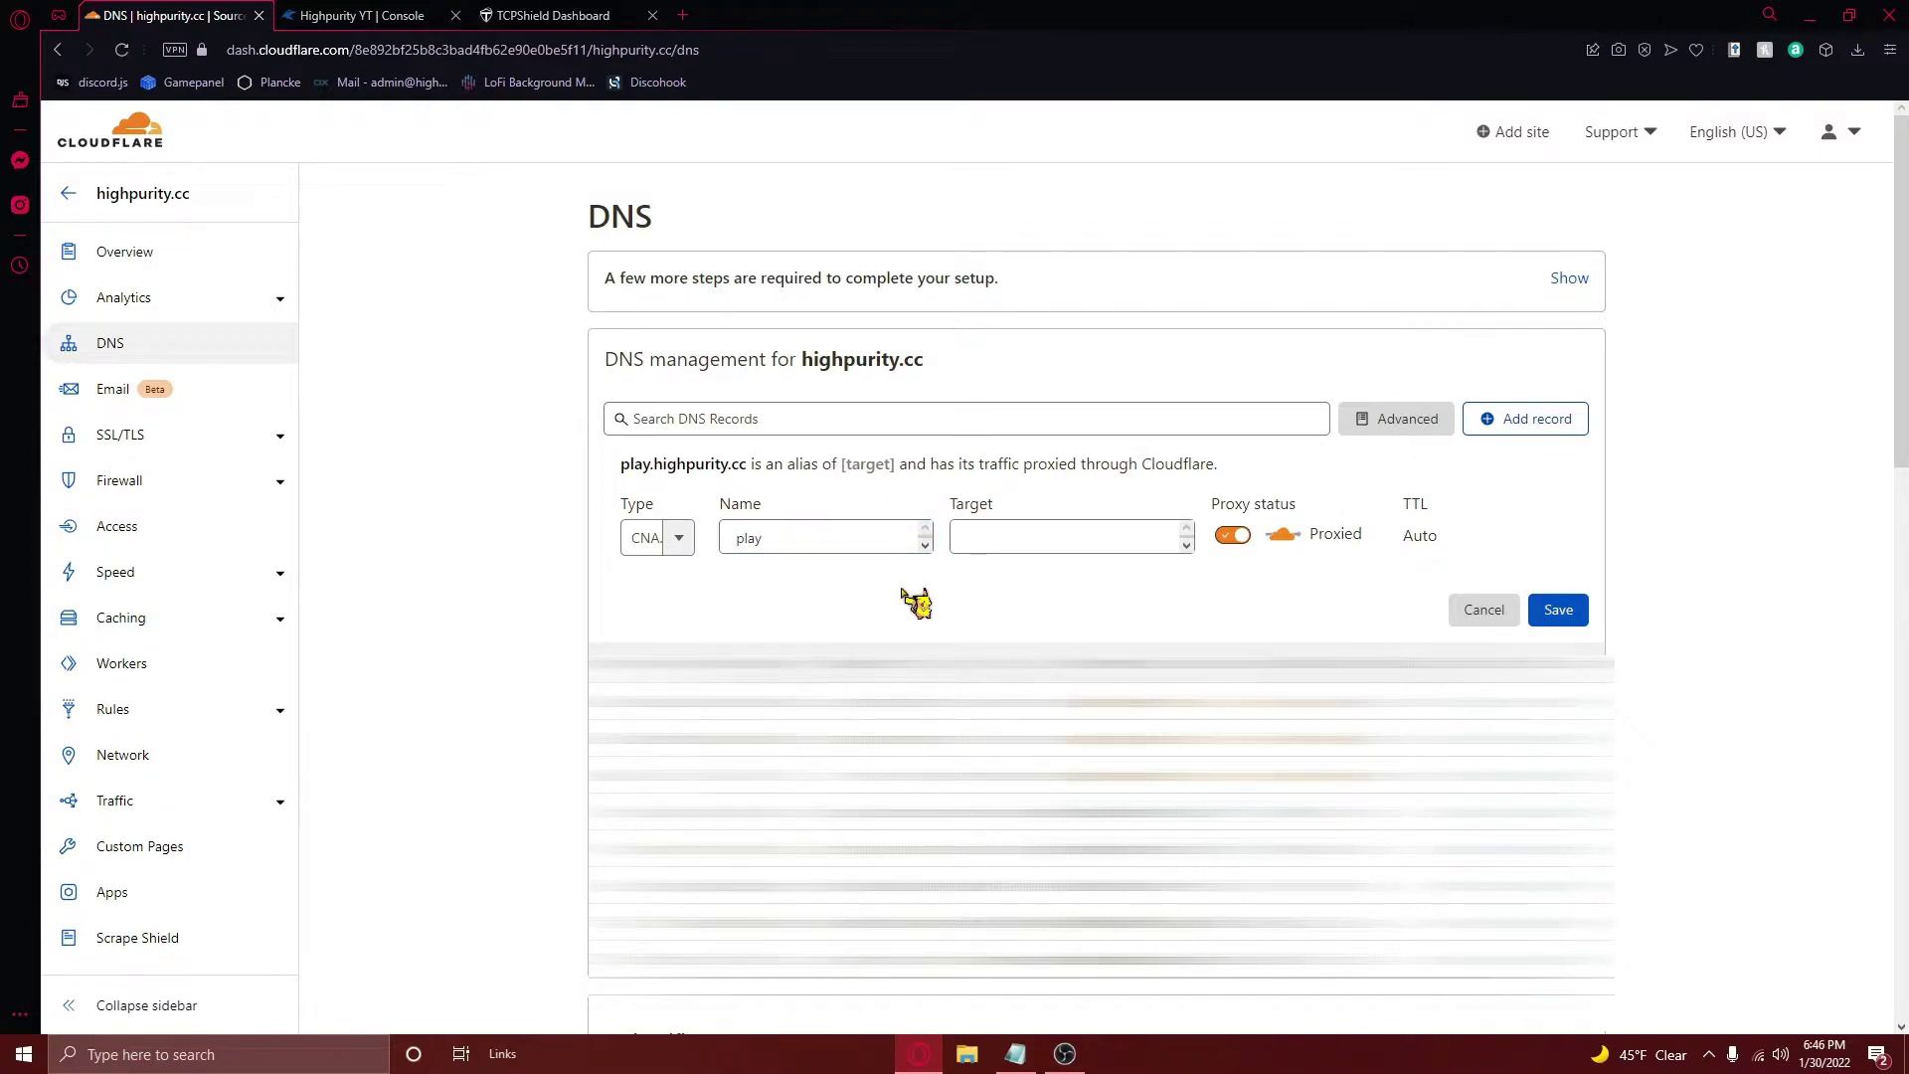
Paste the protected TCPShield CNAME as the record's target and save it with proxy status set to DNS only.
{"action": "left_click", "coordinate": [1094, 535]}
{"action": "key", "text": "ctrl+v"}
{"action": "left_click", "coordinate": [1093, 595]}
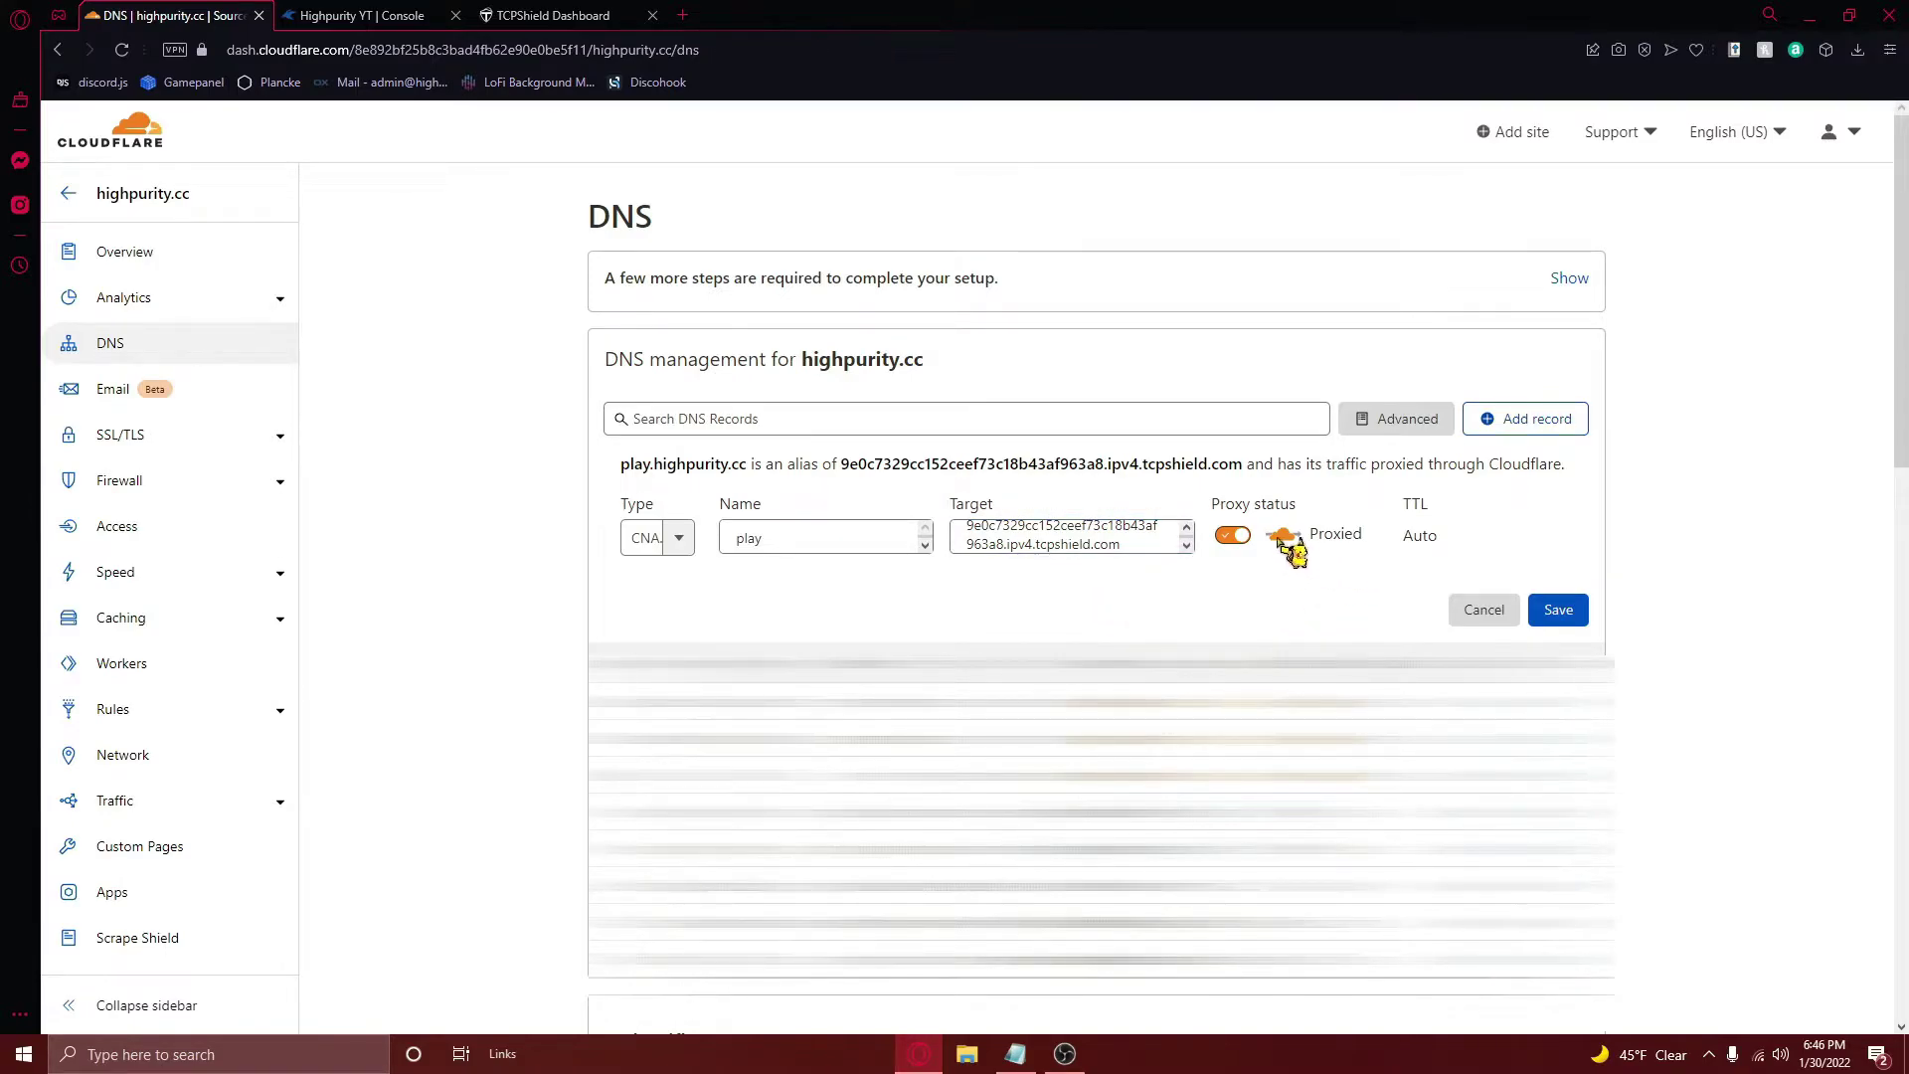
{"action": "left_click", "coordinate": [1233, 537]}
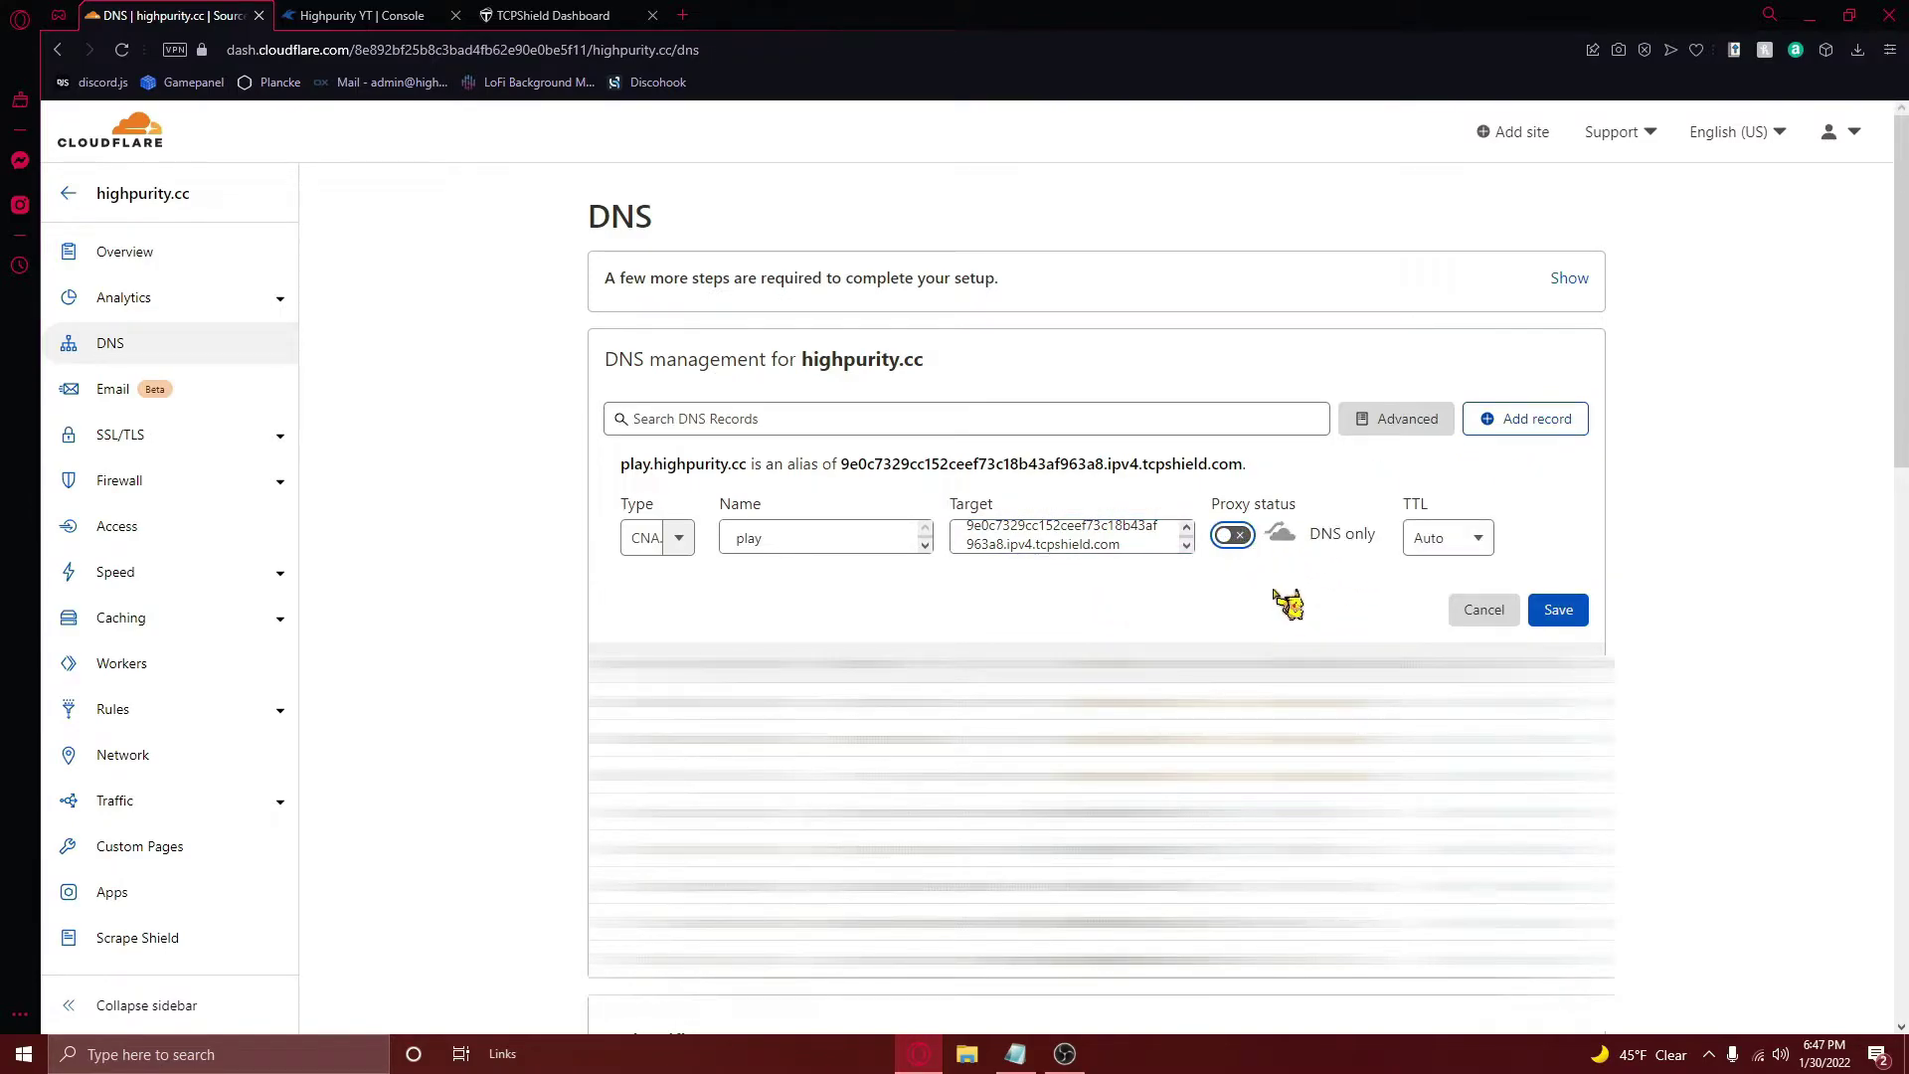
{"action": "left_click", "coordinate": [1556, 611]}
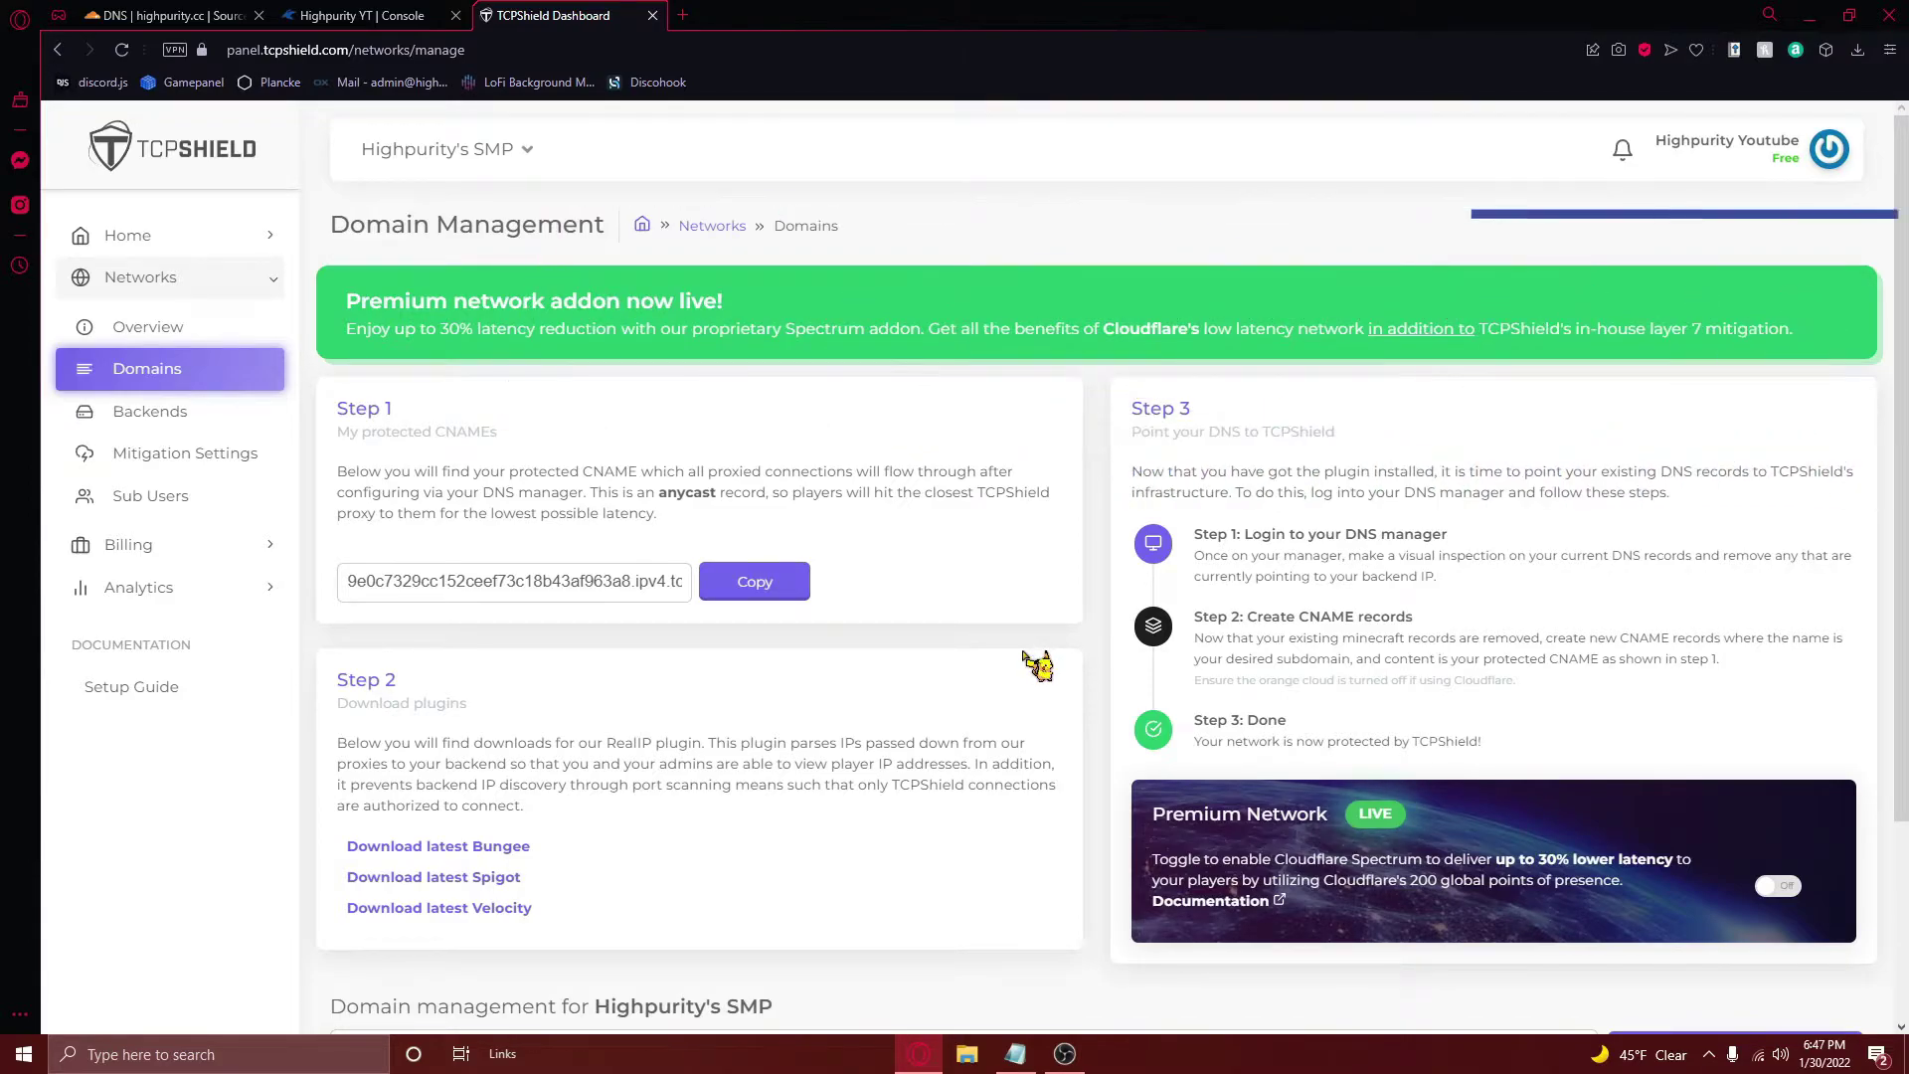
Download TCPShield-2.5.5.jar through TCPShield's latest Spigot plugin link, and ProtocolLib 4.7.0 from its SpigotMC page.
{"action": "scroll", "coordinate": [1035, 668], "scroll_direction": "down", "scroll_amount": 1}
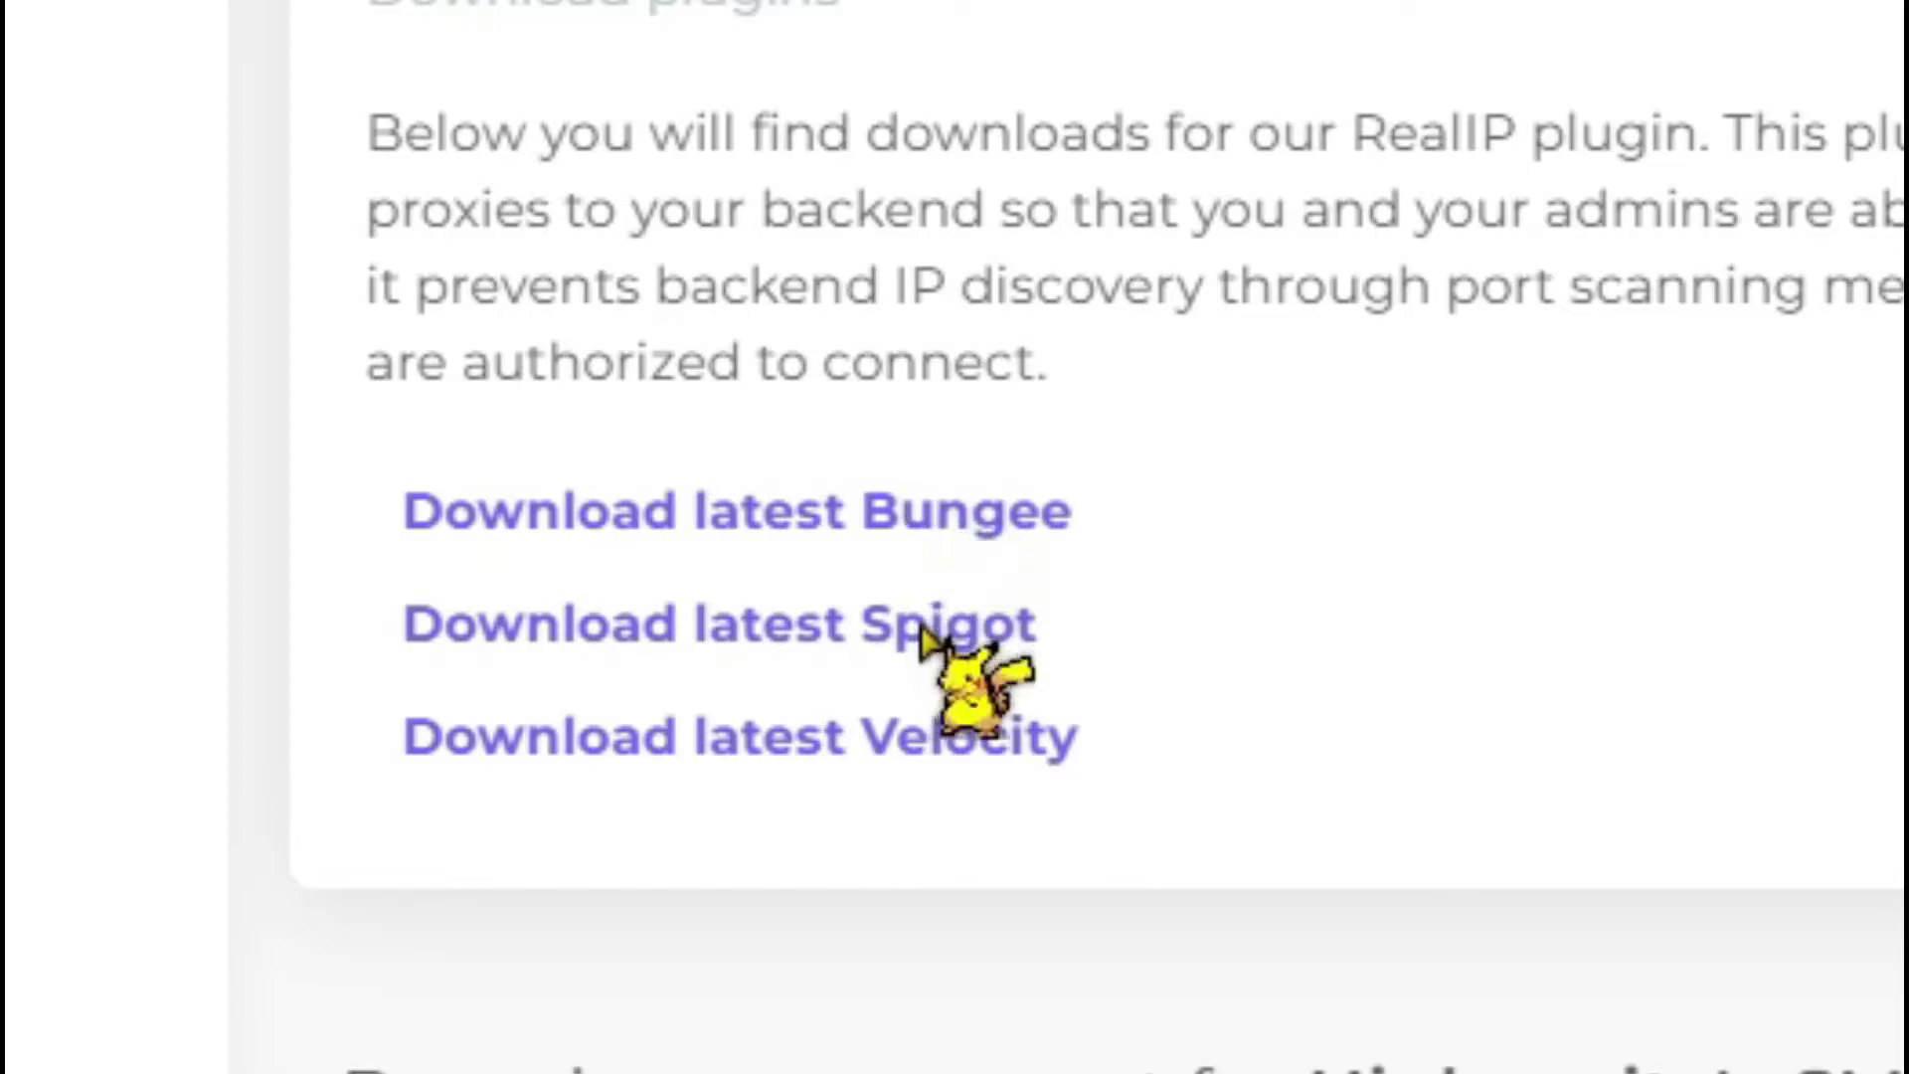
{"action": "left_click", "coordinate": [920, 635]}
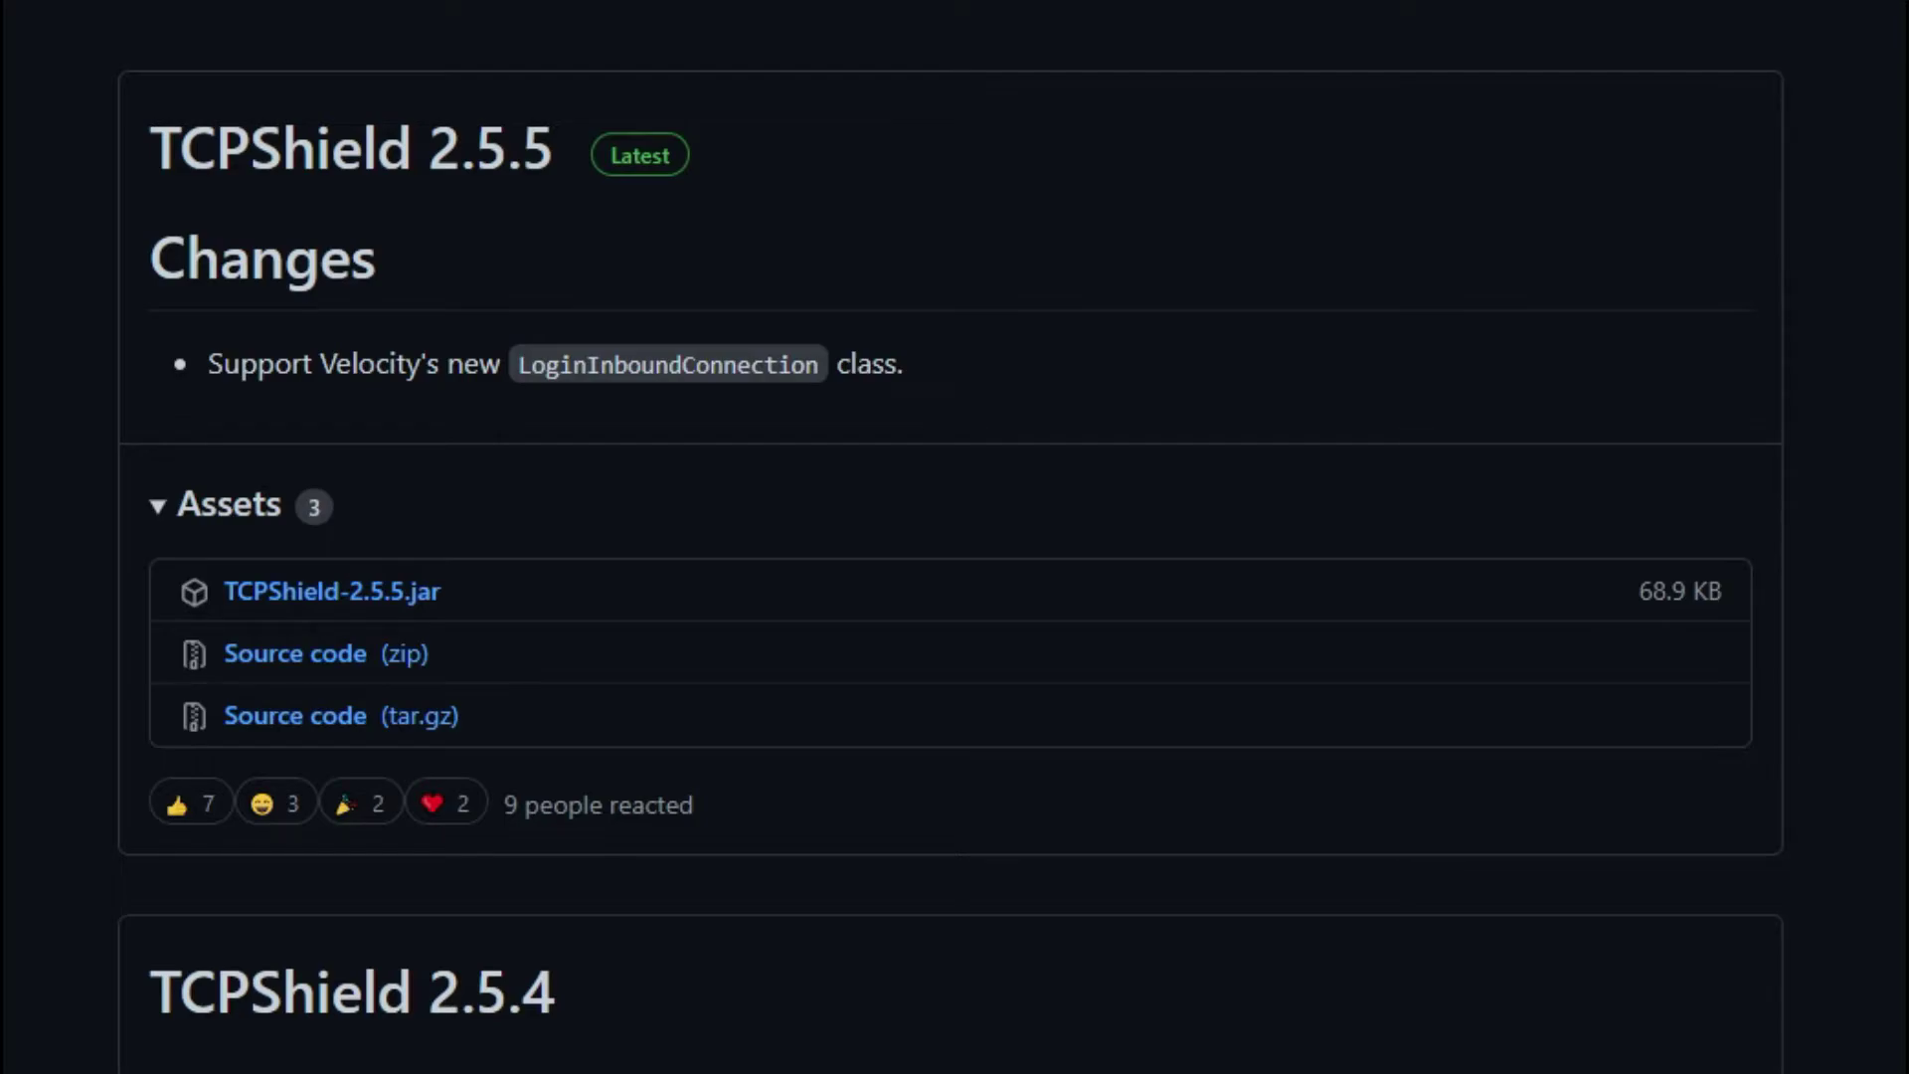
{"action": "left_click", "coordinate": [310, 599]}
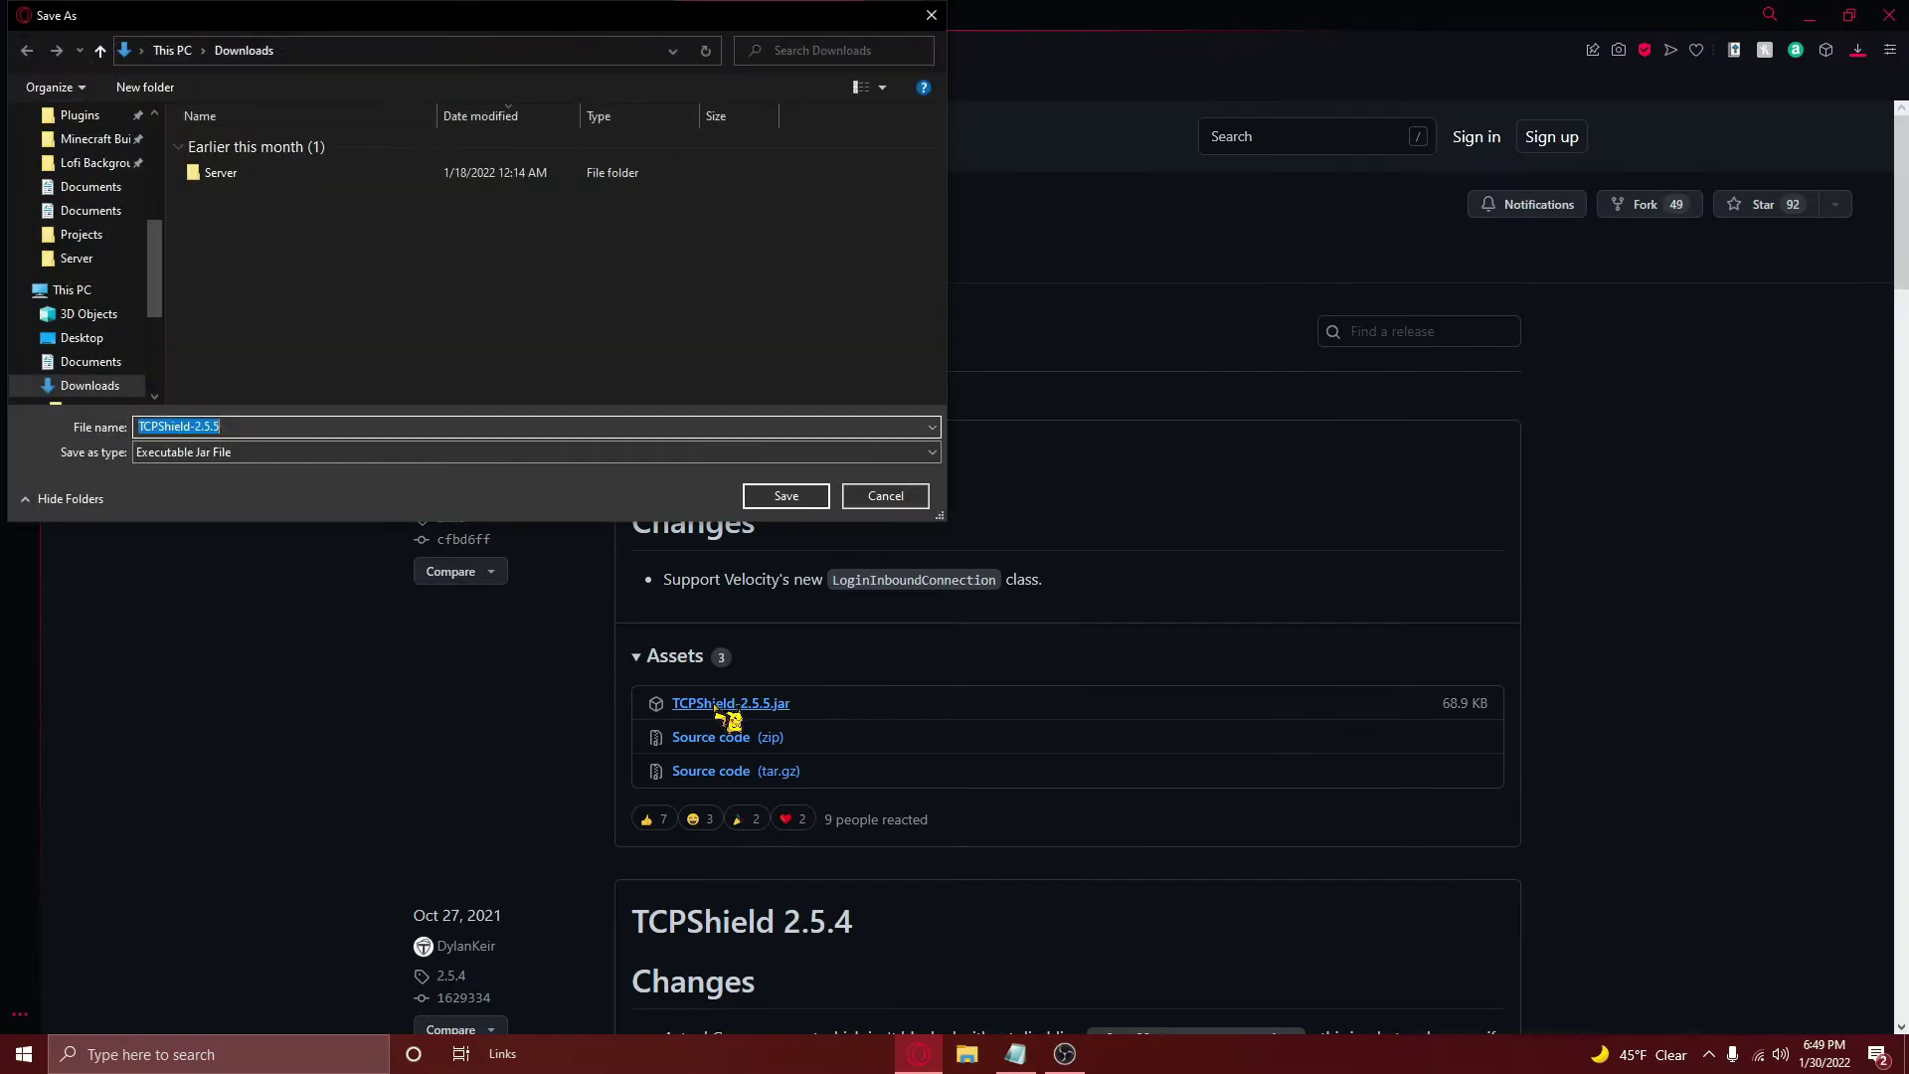
{"action": "left_click", "coordinate": [786, 496]}
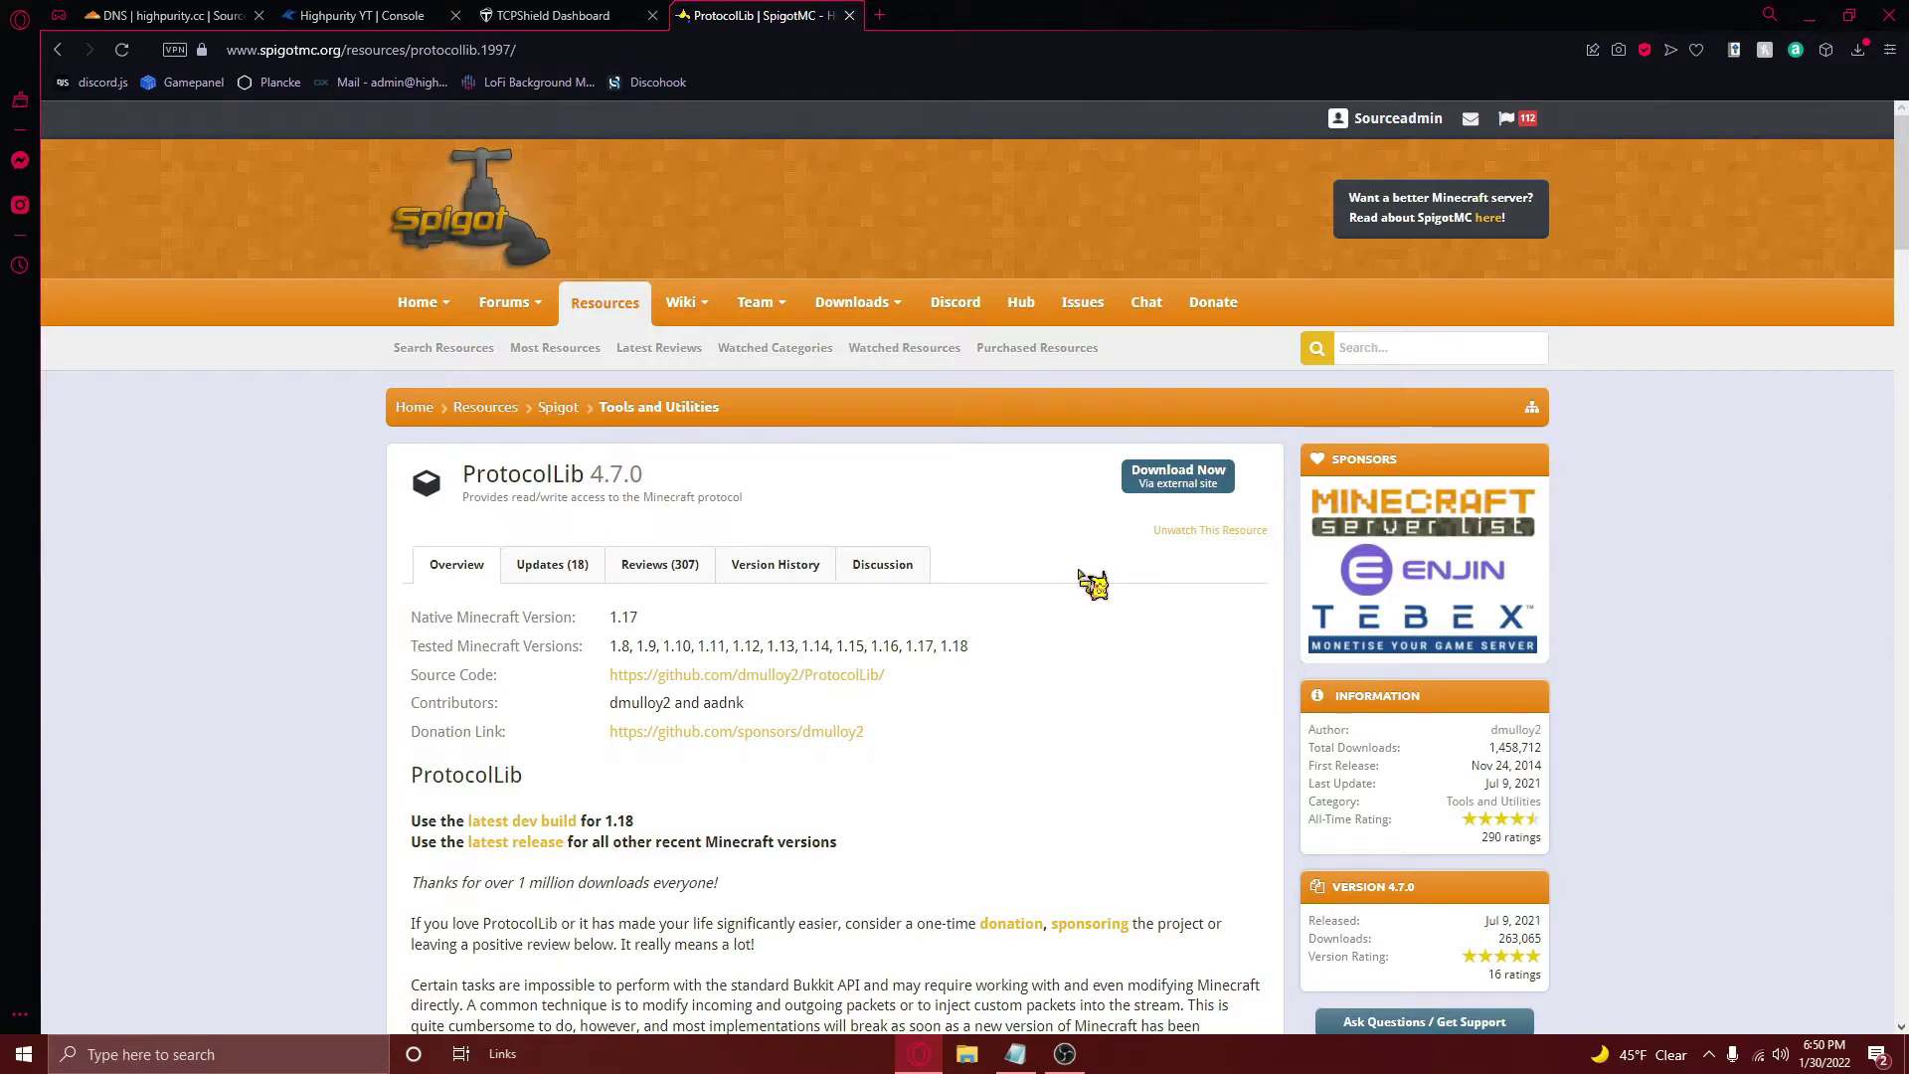
{"action": "left_click", "coordinate": [1174, 481]}
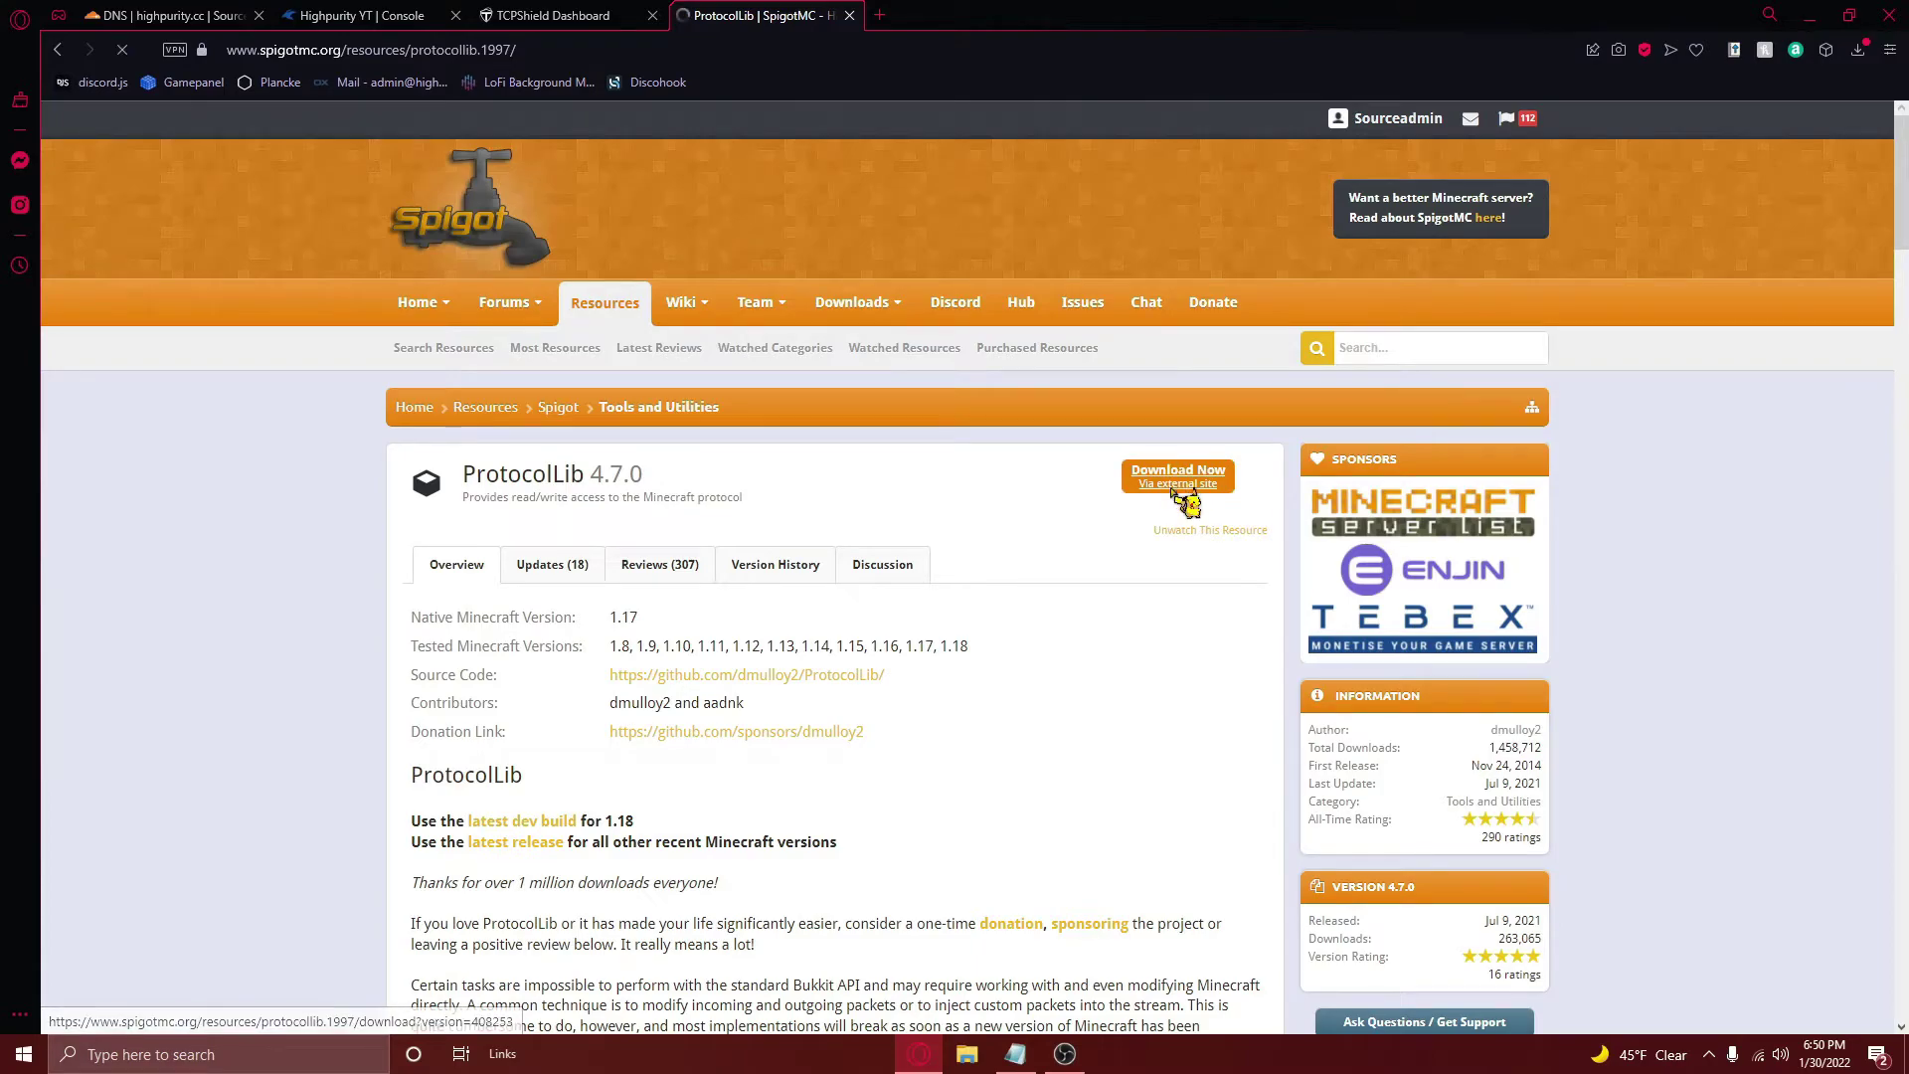
{"action": "left_click", "coordinate": [789, 495]}
Switch to the CryGame file manager and upload the downloaded TCPShield and ProtocolLib jars into the server's plugins folder.
{"action": "key", "text": "ctrl+Tab"}
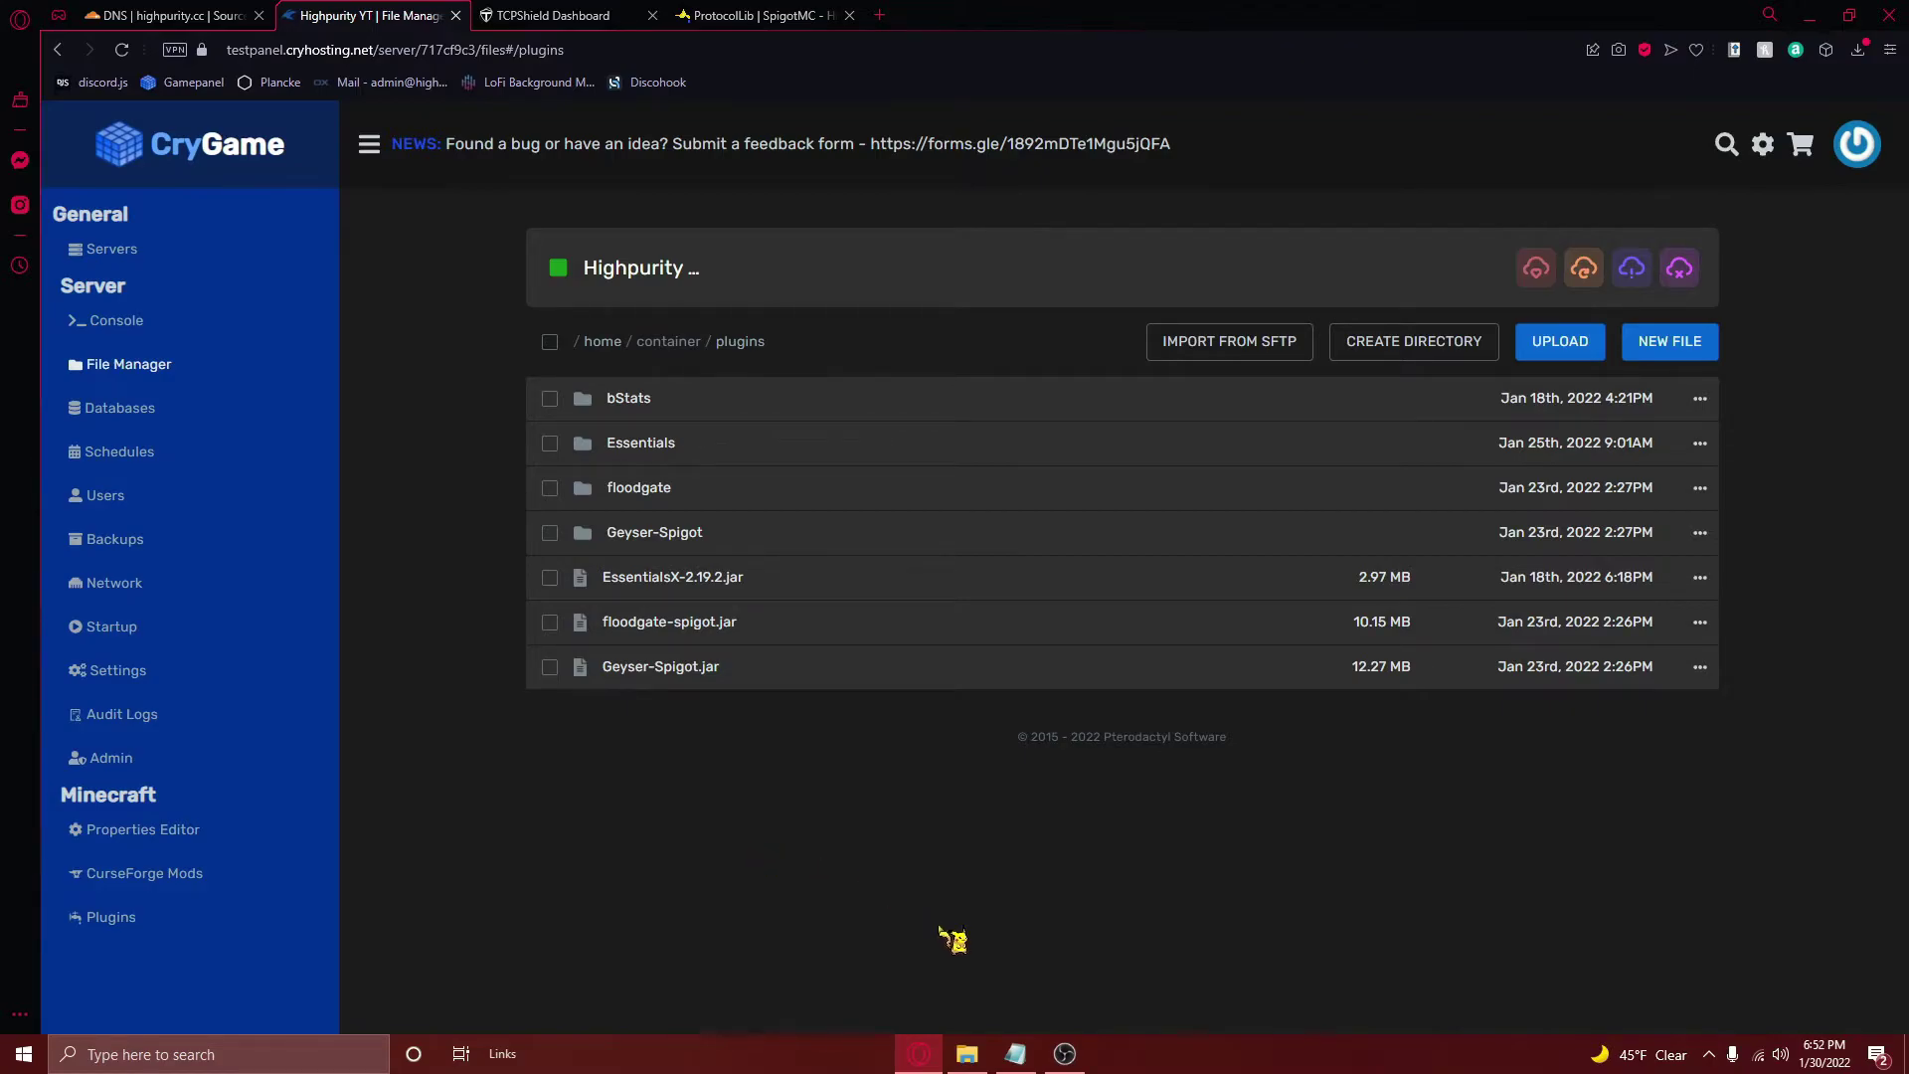
{"action": "left_click", "coordinate": [967, 1054]}
{"action": "left_click_drag", "start_coordinate": [1081, 718], "coordinate": [736, 748]}
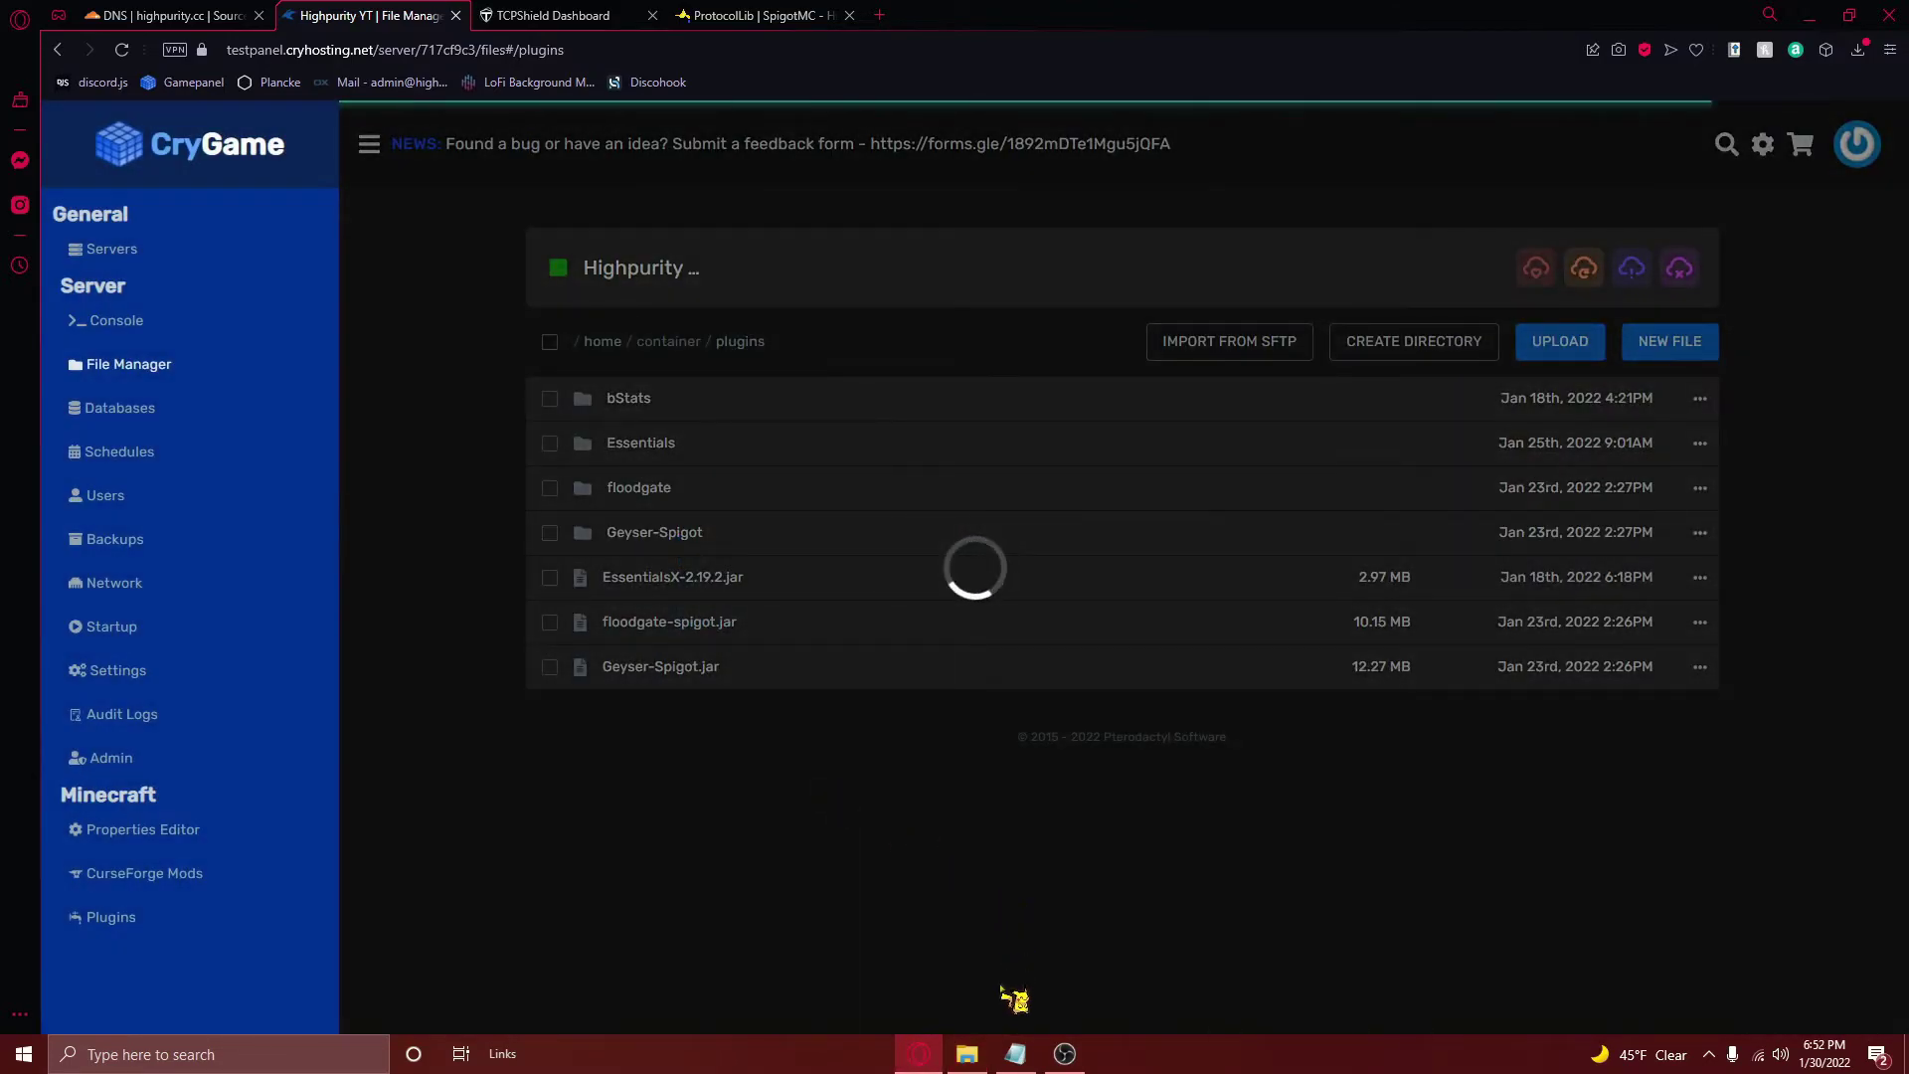
{"action": "left_click", "coordinate": [968, 1054]}
{"action": "left_click", "coordinate": [1064, 732]}
{"action": "left_click_drag", "start_coordinate": [1065, 736], "coordinate": [726, 764]}
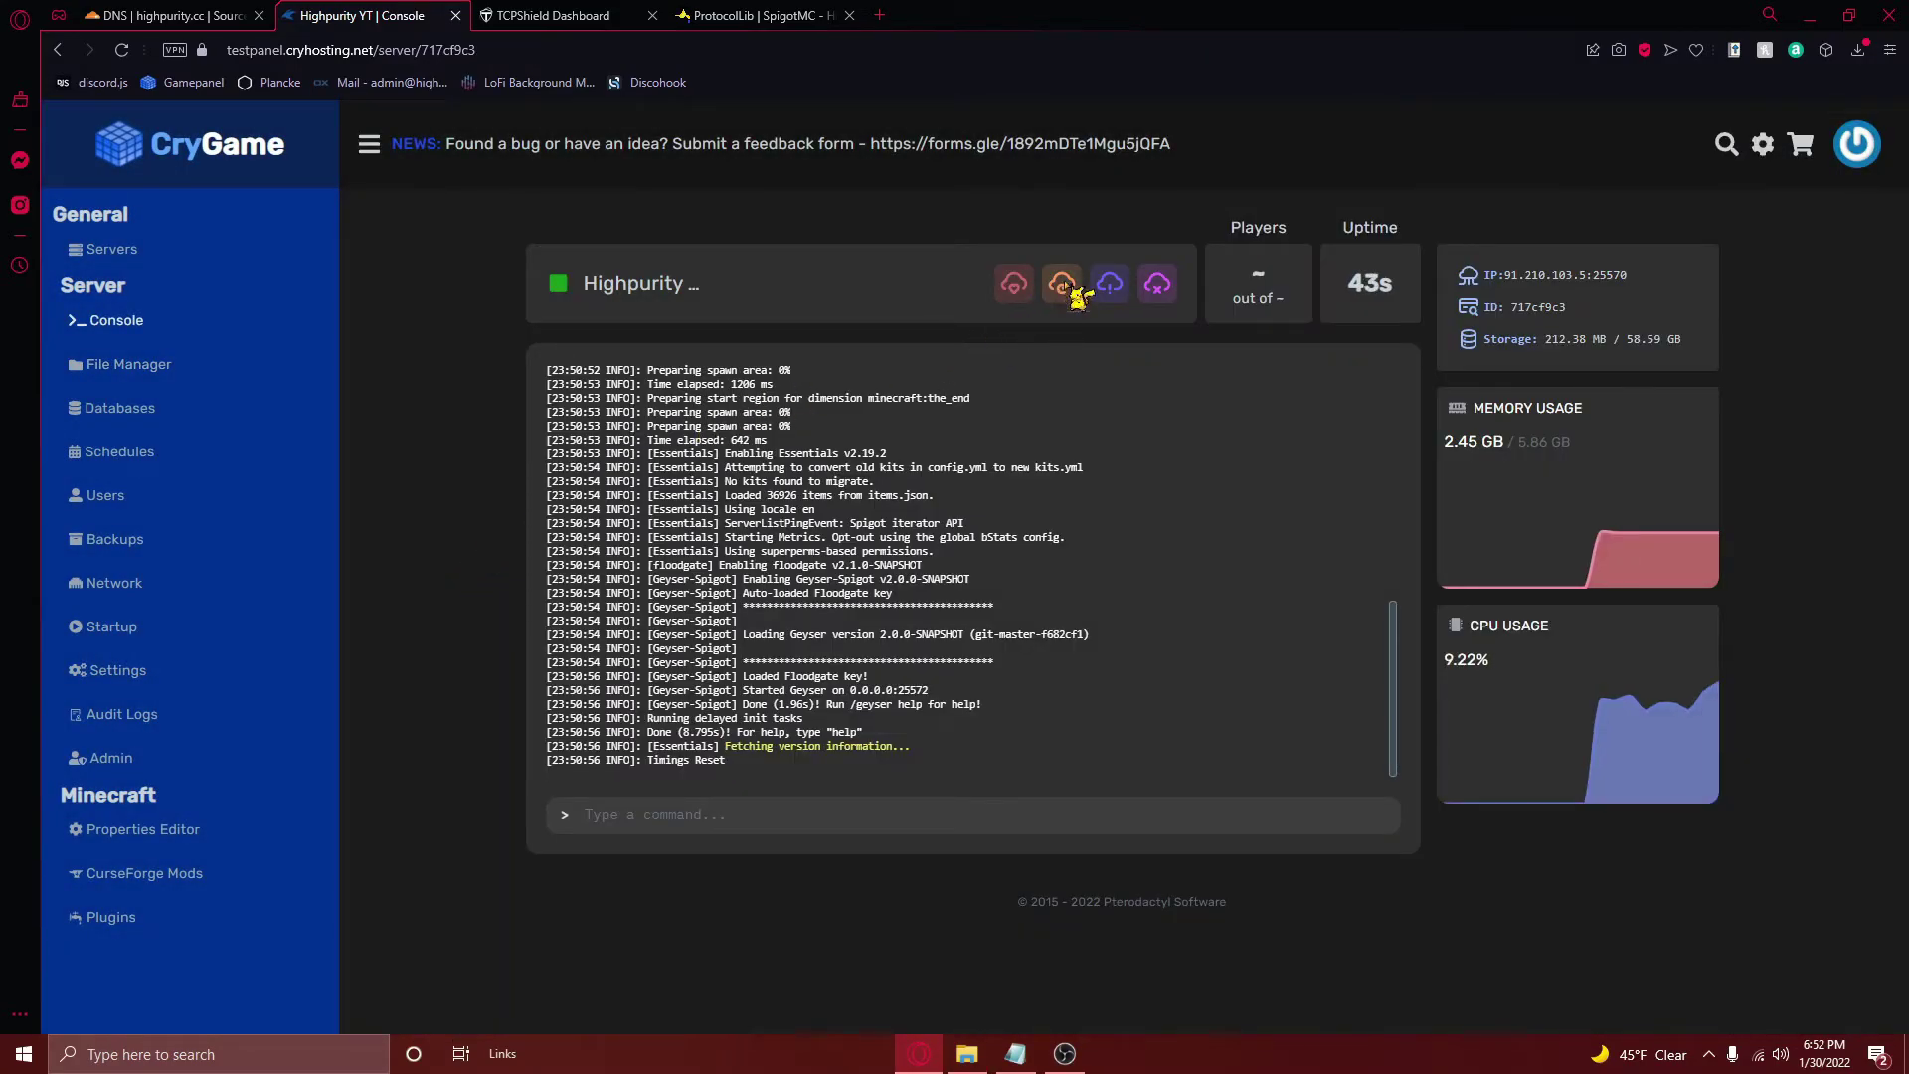
Restart the Minecraft server from its console page so the uploaded plugins load.
{"action": "left_click", "coordinate": [1064, 287]}
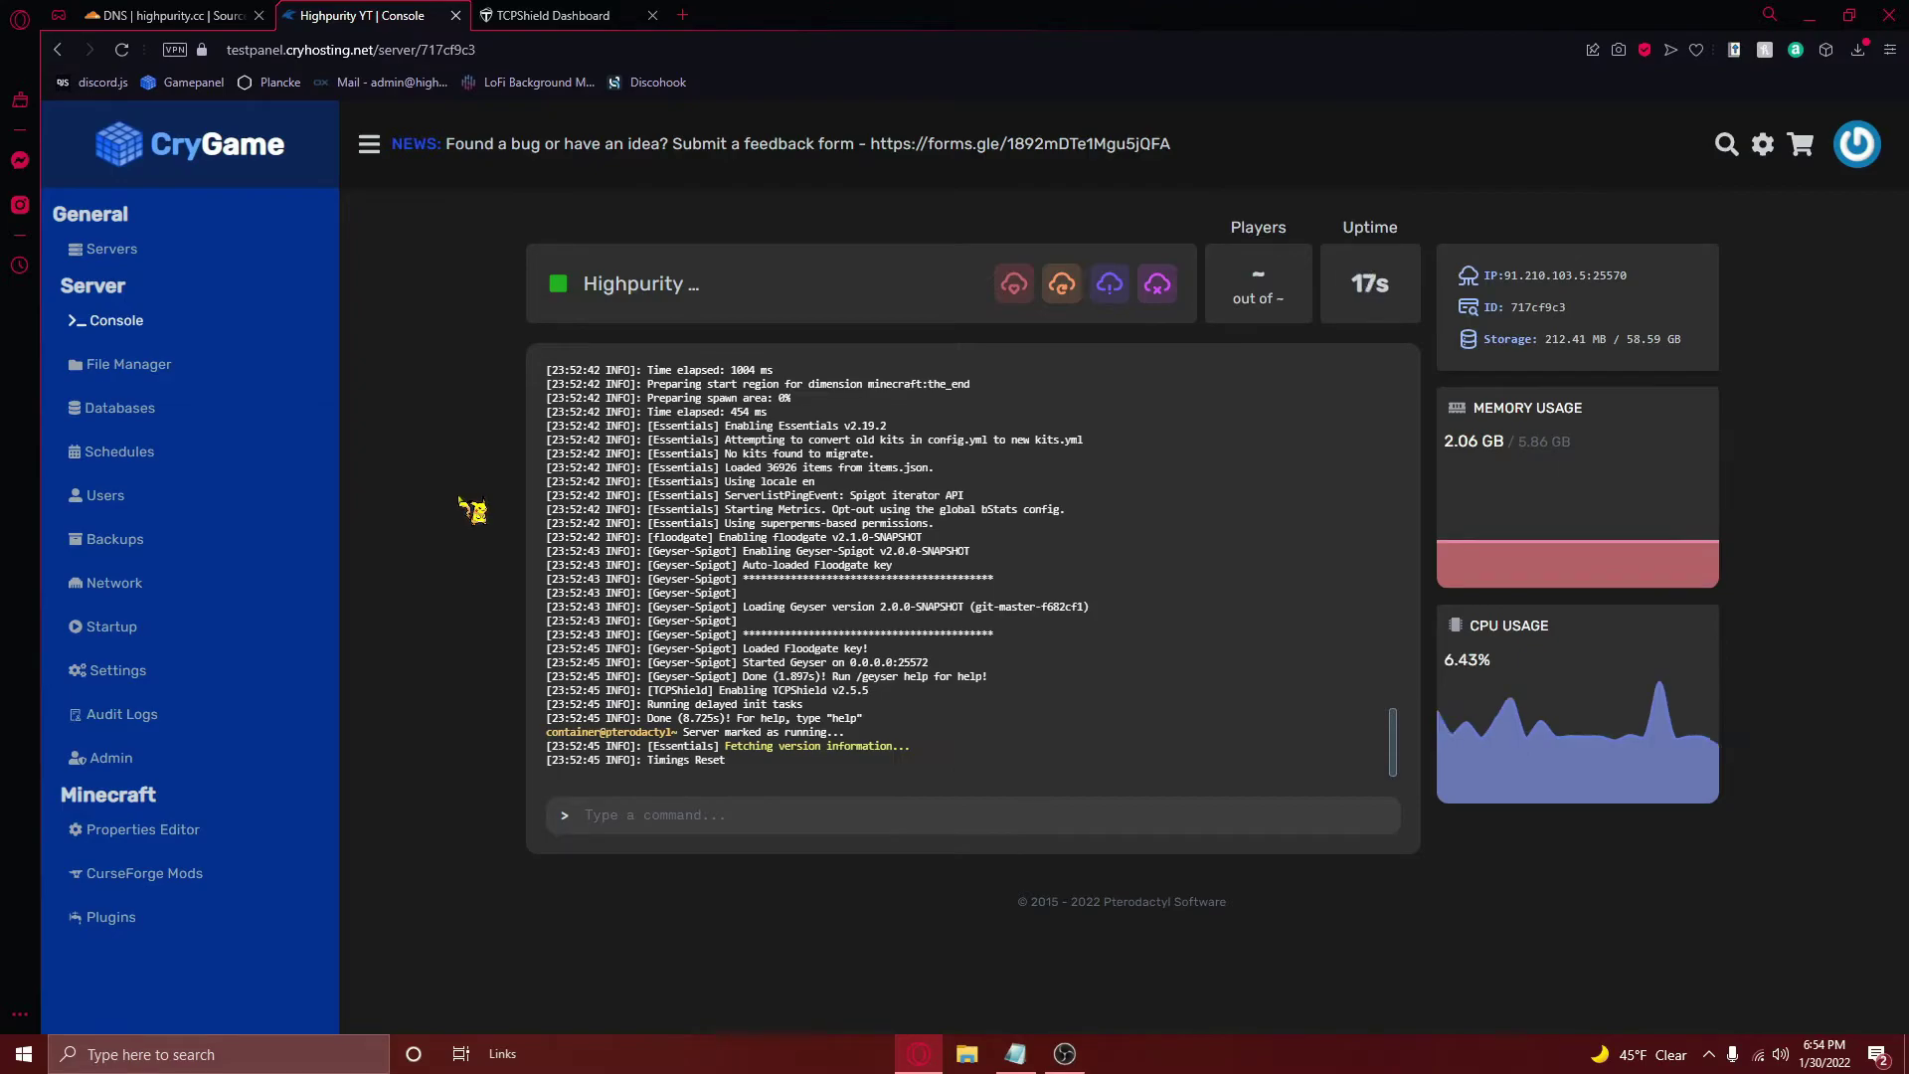
Switch to the TCPShield dashboard and start adding a domain to the Highpurity's SMP network.
{"action": "left_click", "coordinate": [552, 17]}
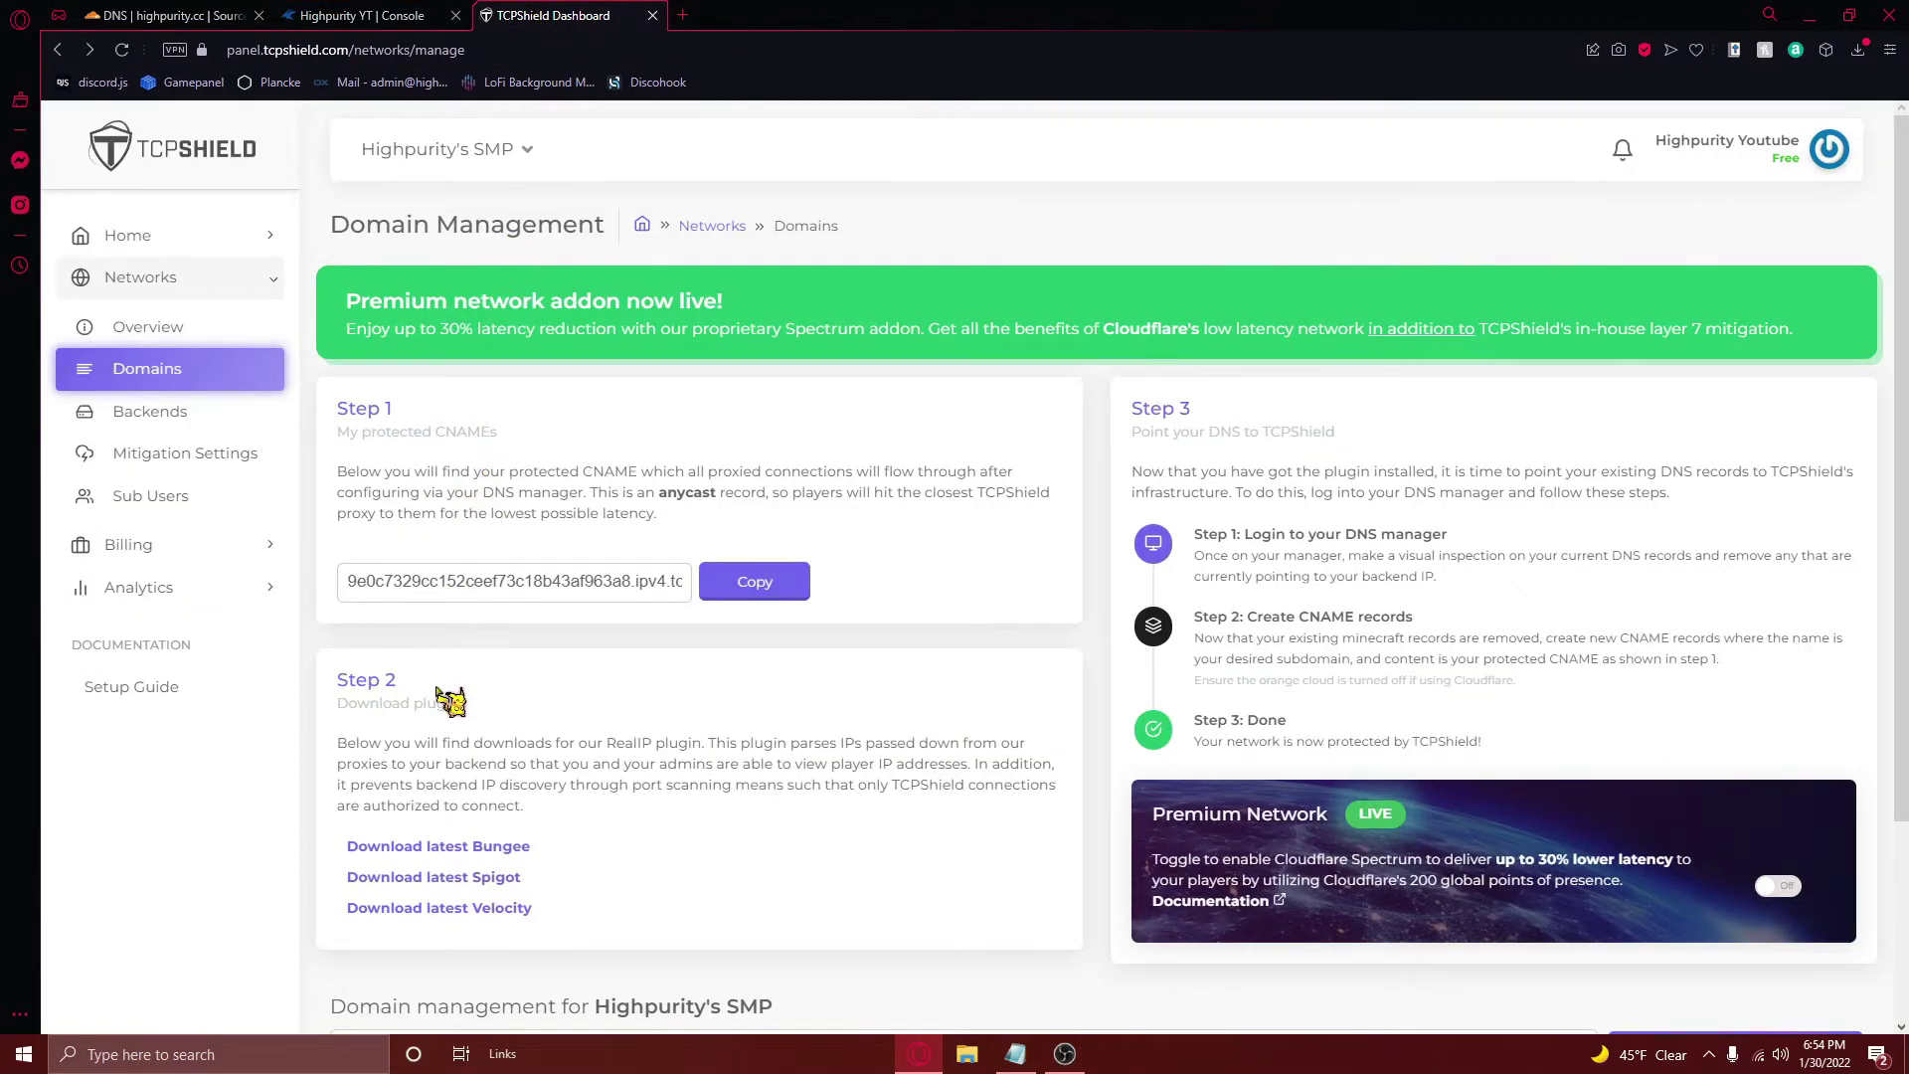
{"action": "scroll", "coordinate": [451, 701], "scroll_direction": "down", "scroll_amount": 1}
{"action": "scroll", "coordinate": [450, 702], "scroll_direction": "down", "scroll_amount": 3}
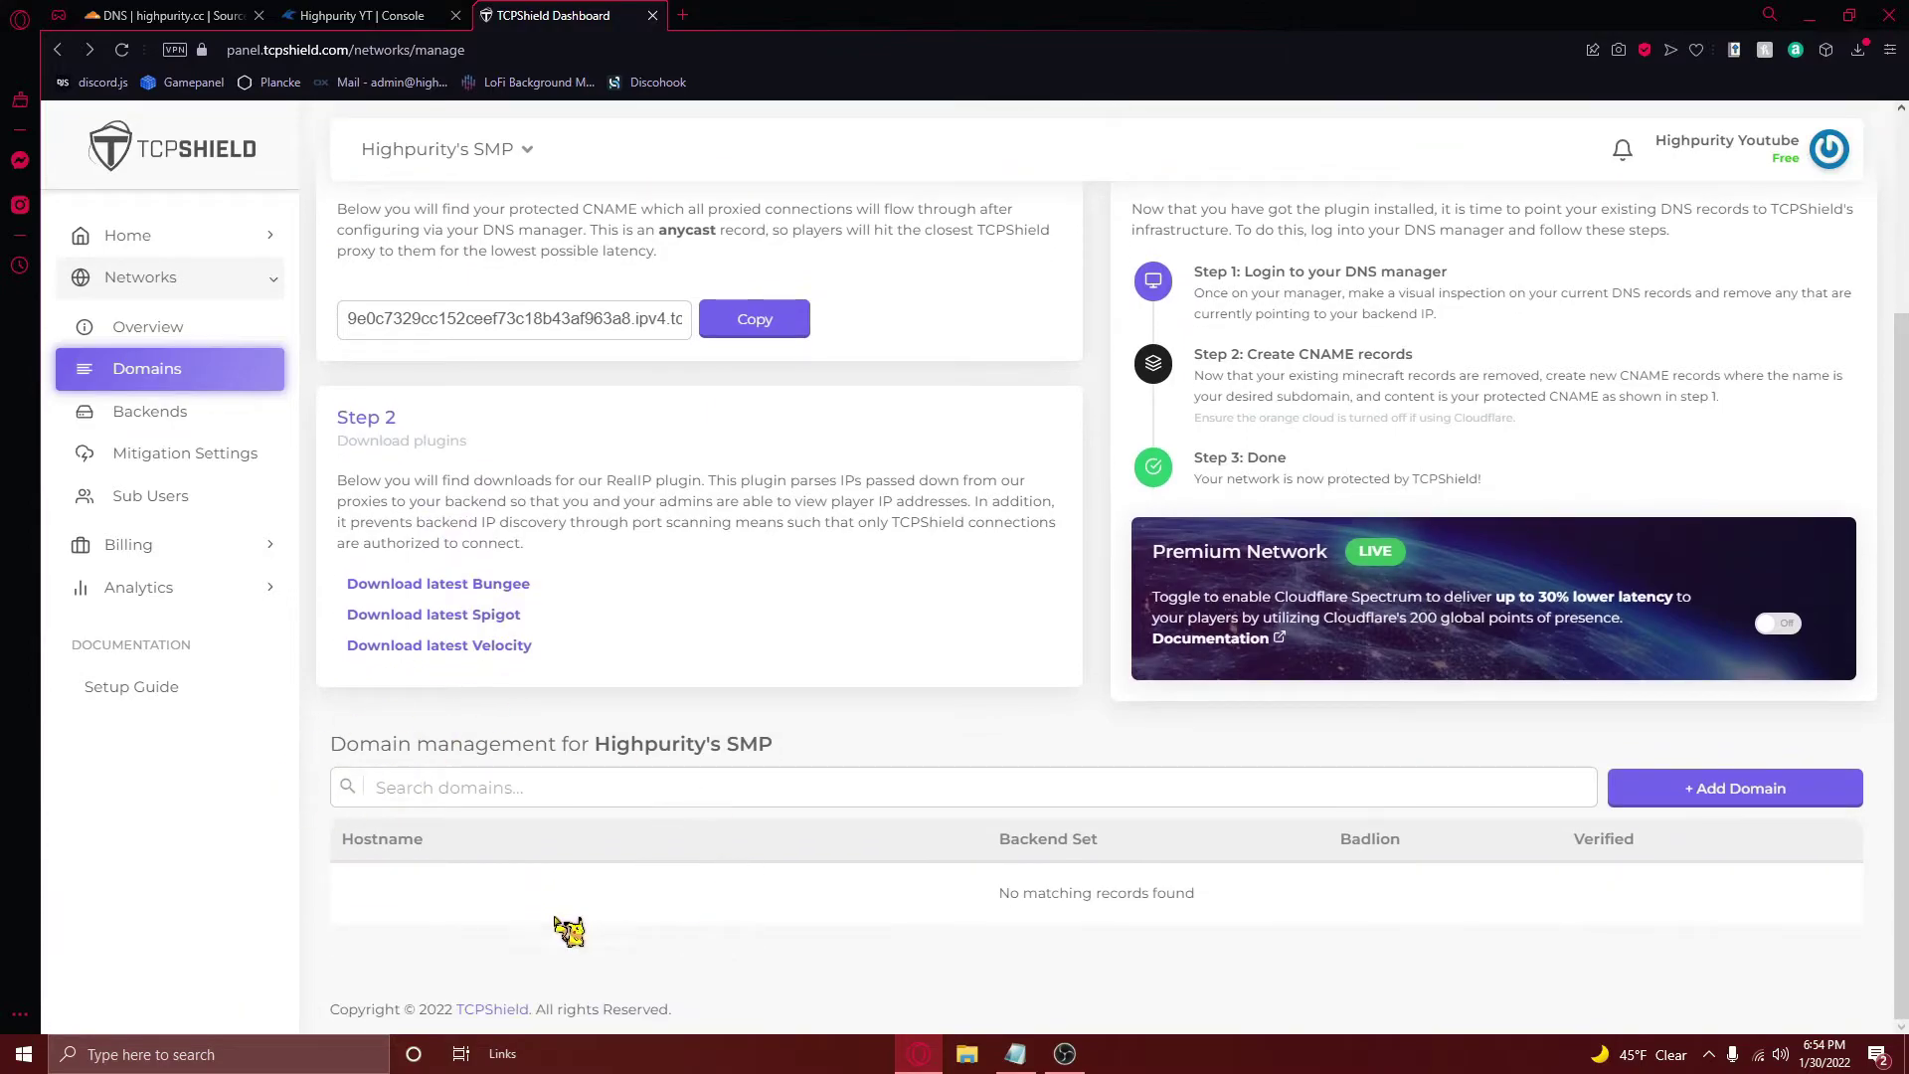
{"action": "left_click", "coordinate": [1726, 796]}
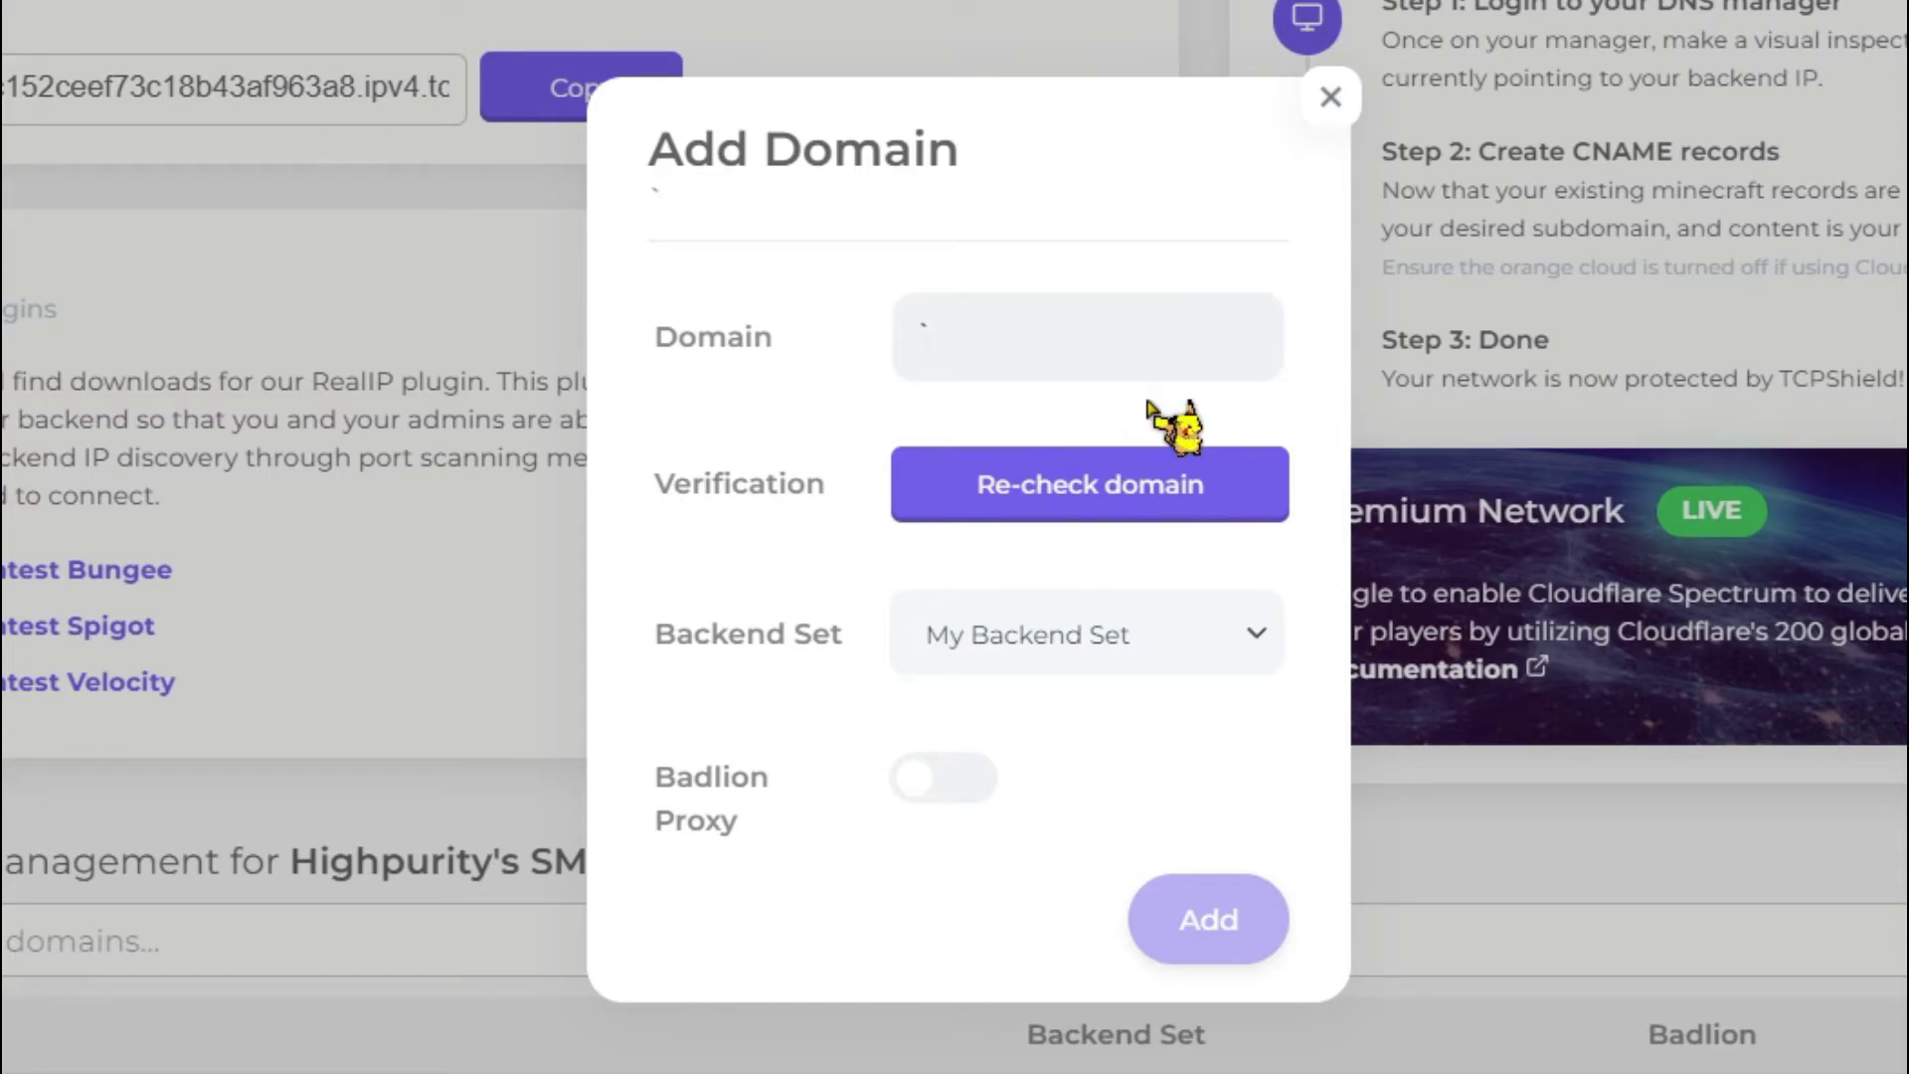
Enter play.highpurity.cc as the domain and run the domain verification check.
{"action": "type", "text": "pal"}
{"action": "key", "text": "BackSpace"}
{"action": "key", "text": "BackSpace"}
{"action": "type", "text": "lay"}
{"action": "key", "text": "BackSpace"}
{"action": "key", "text": "BackSpace"}
{"action": "key", "text": "BackSpace"}
{"action": "key", "text": "BackSpace"}
{"action": "key", "text": "BackSpace"}
{"action": "type", "text": "play"}
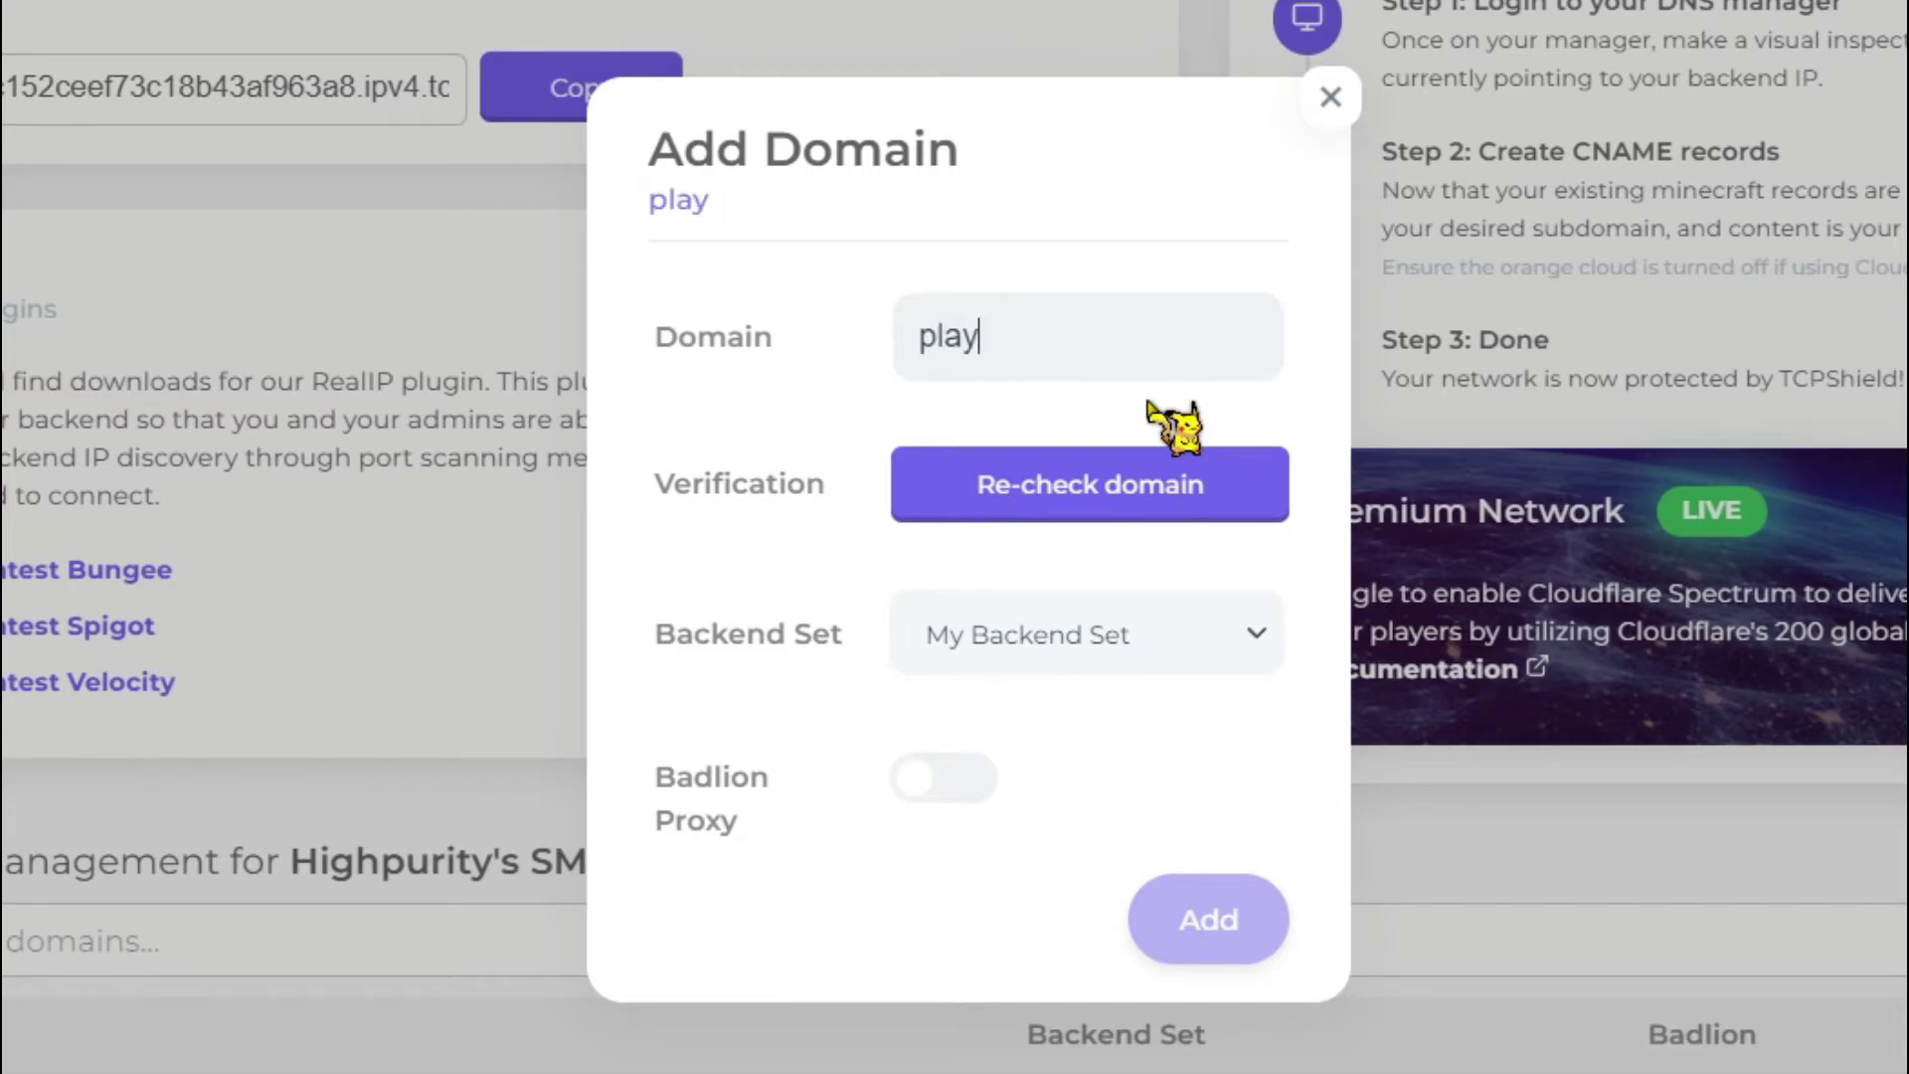
{"action": "type", "text": ".highpurity.cc"}
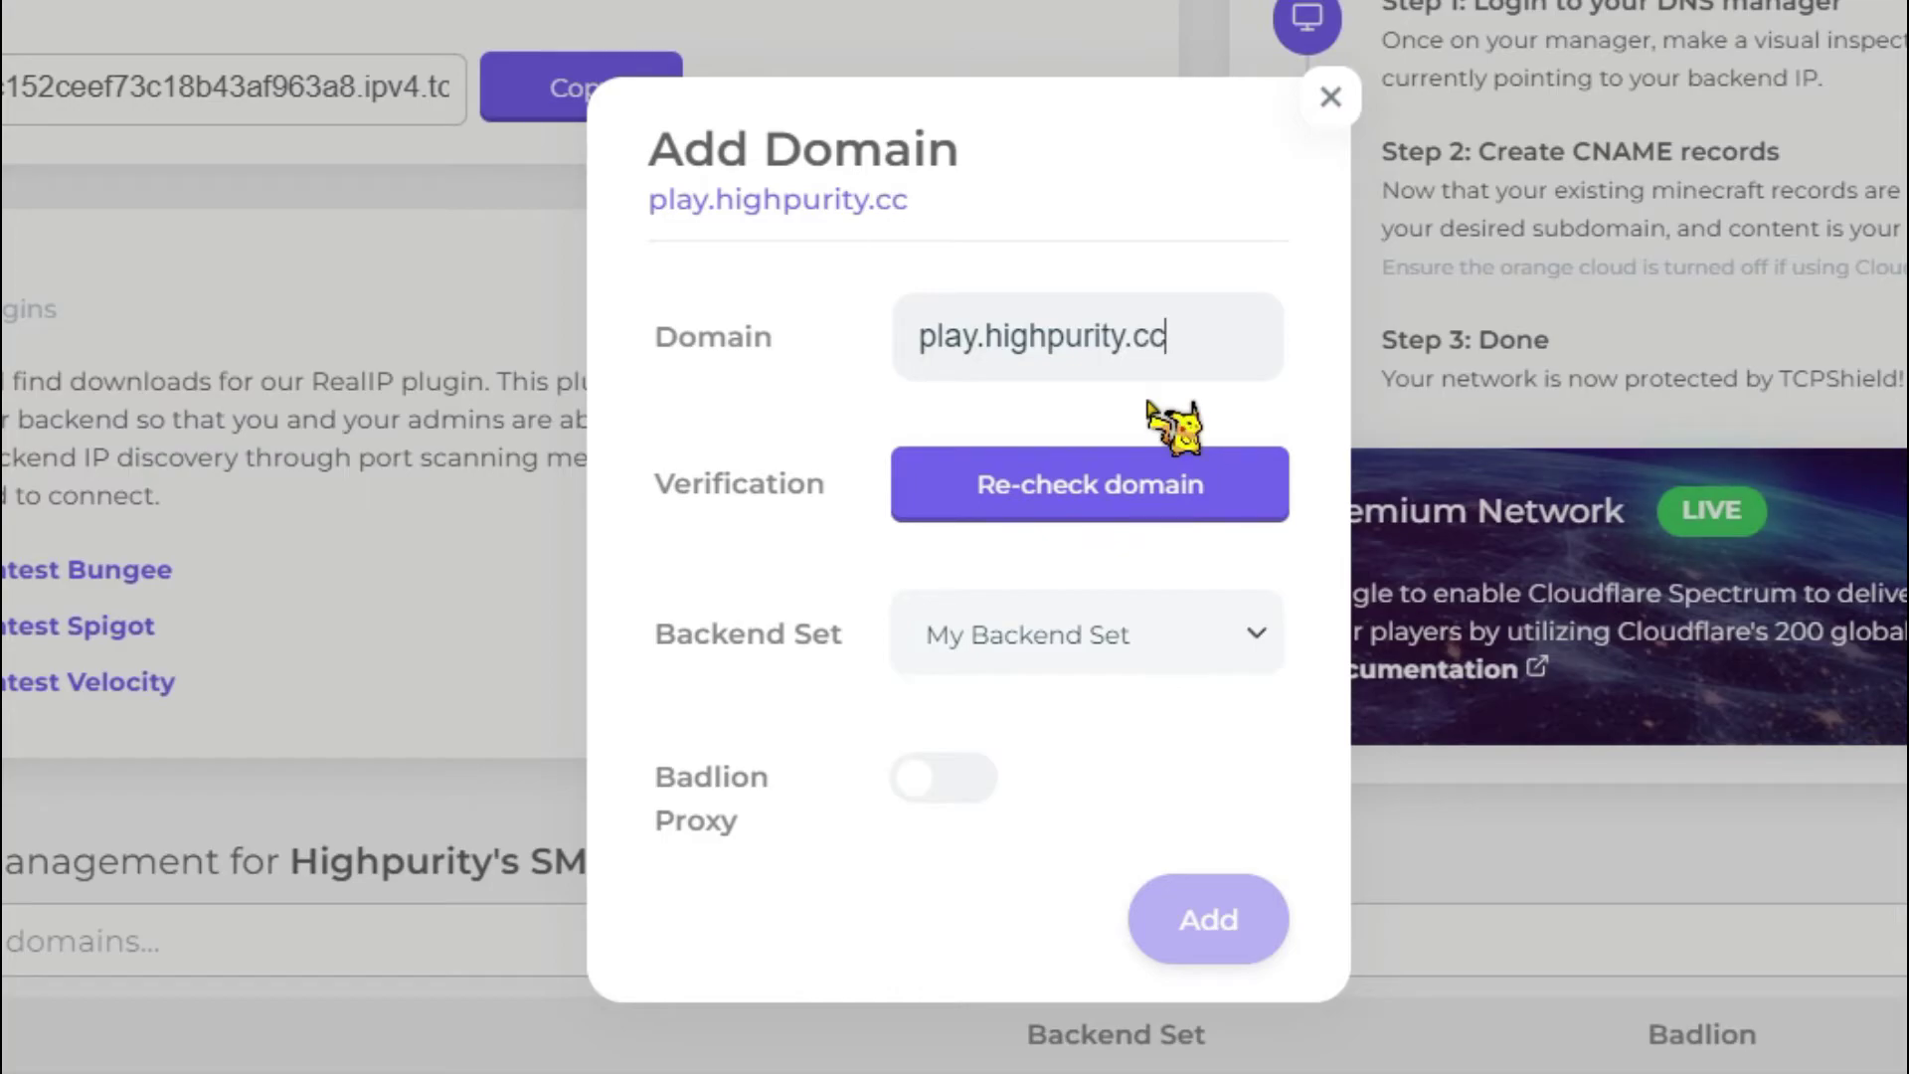
{"action": "left_click", "coordinate": [1132, 491]}
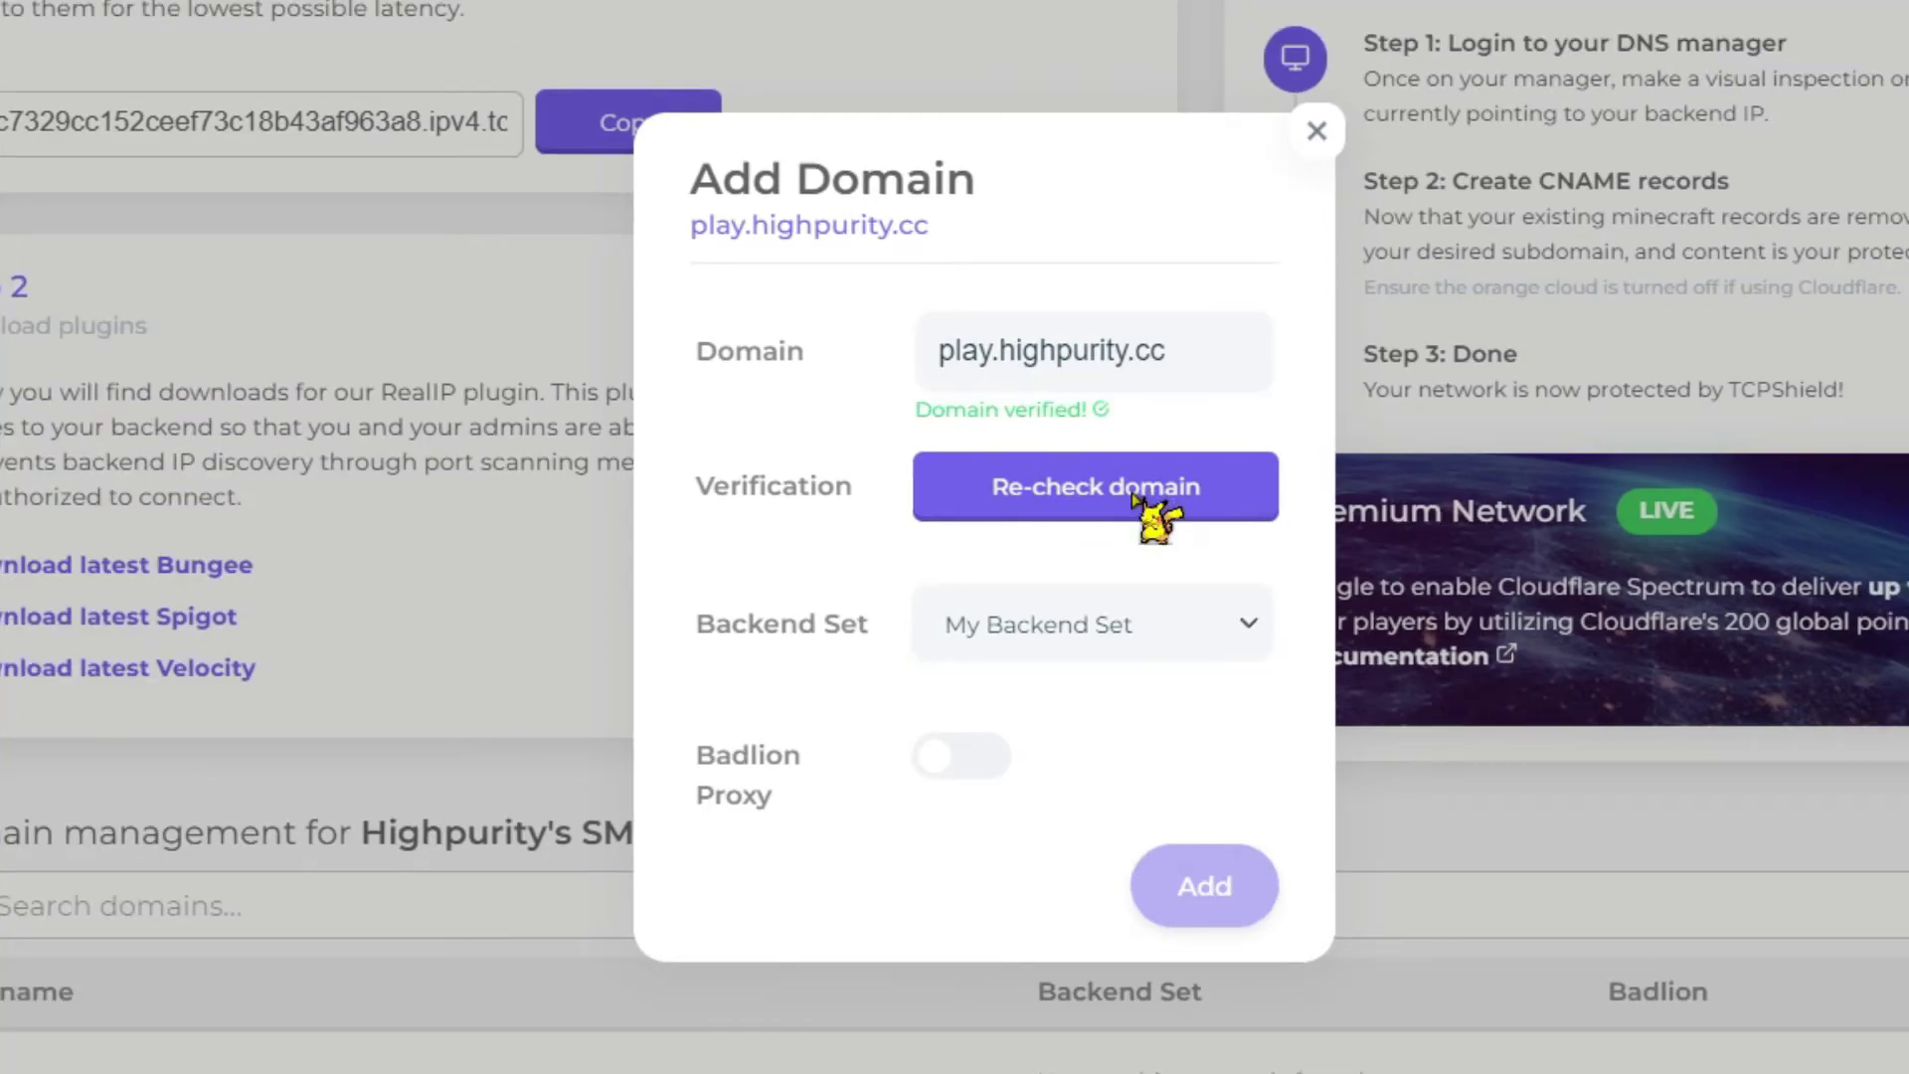
{"action": "left_click", "coordinate": [1132, 491]}
{"action": "left_click_drag", "start_coordinate": [954, 405], "coordinate": [1084, 409]}
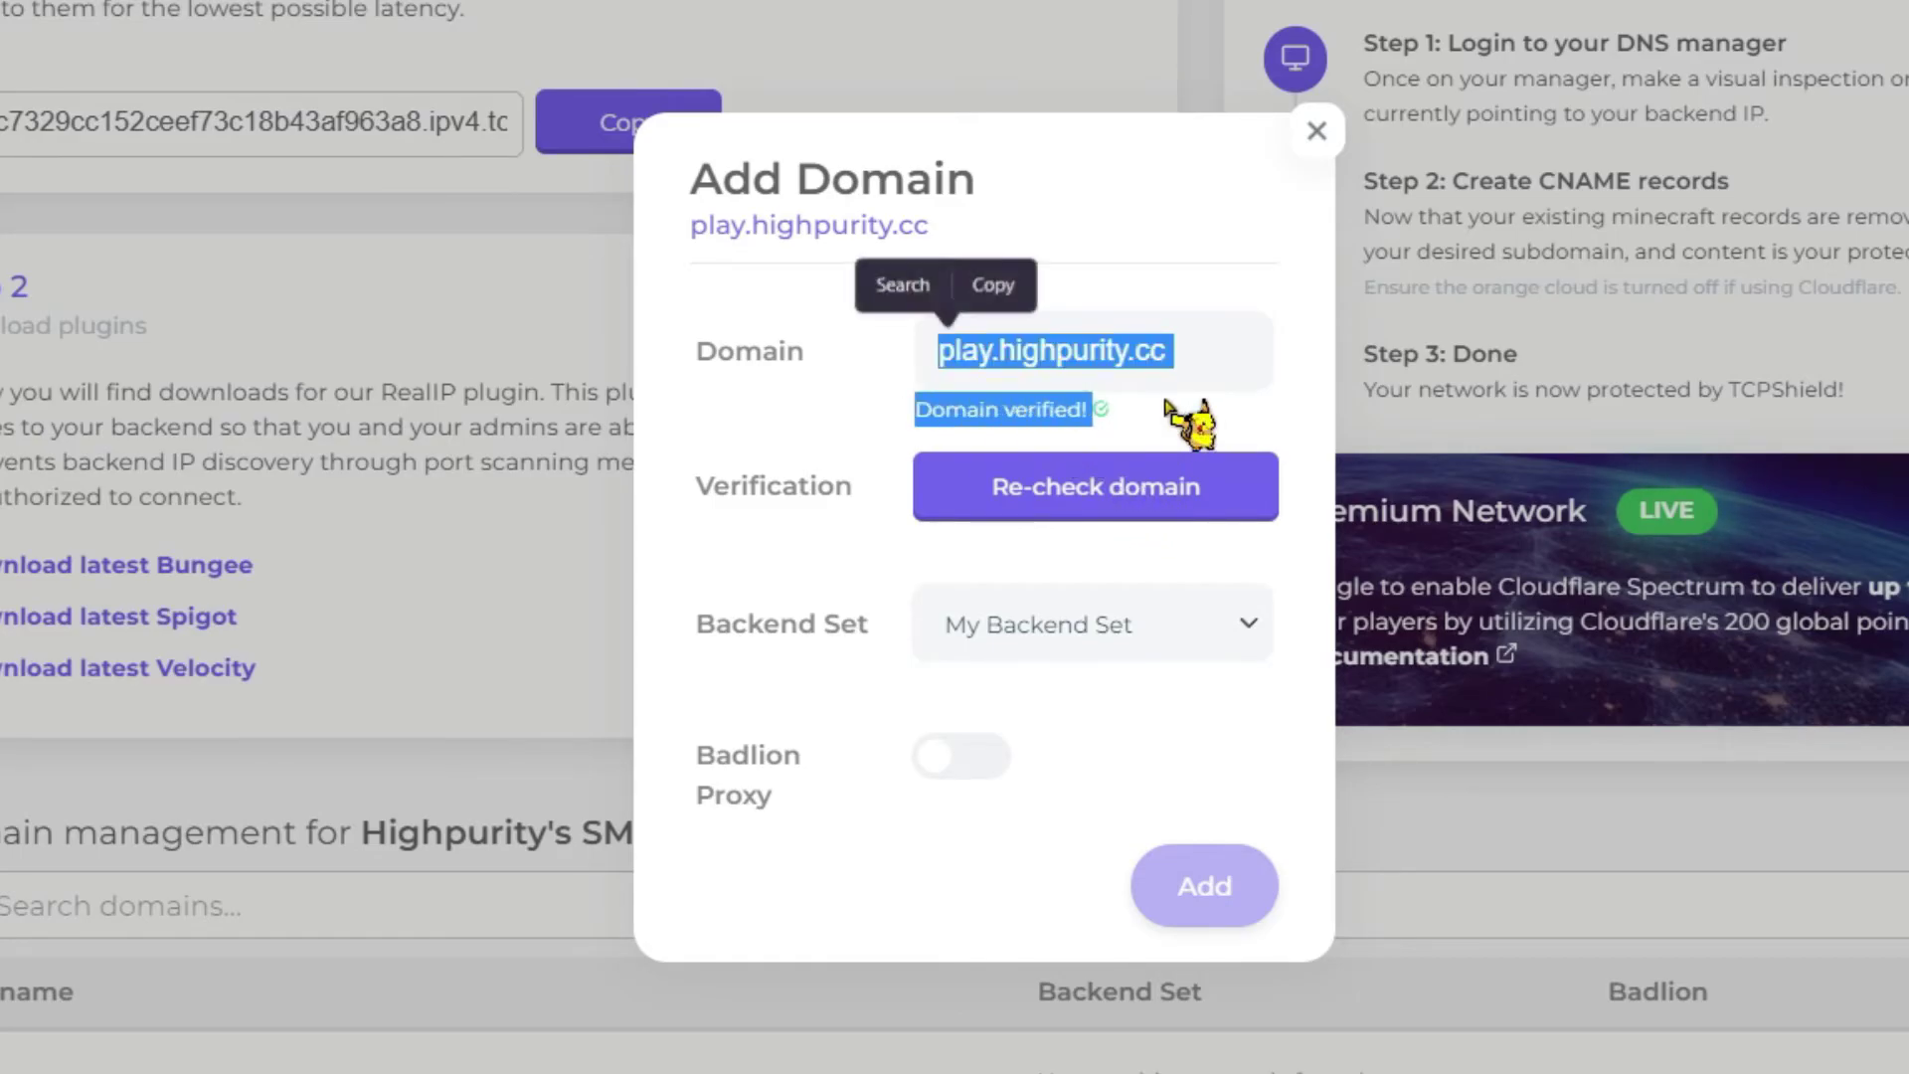
{"action": "left_click", "coordinate": [1037, 693]}
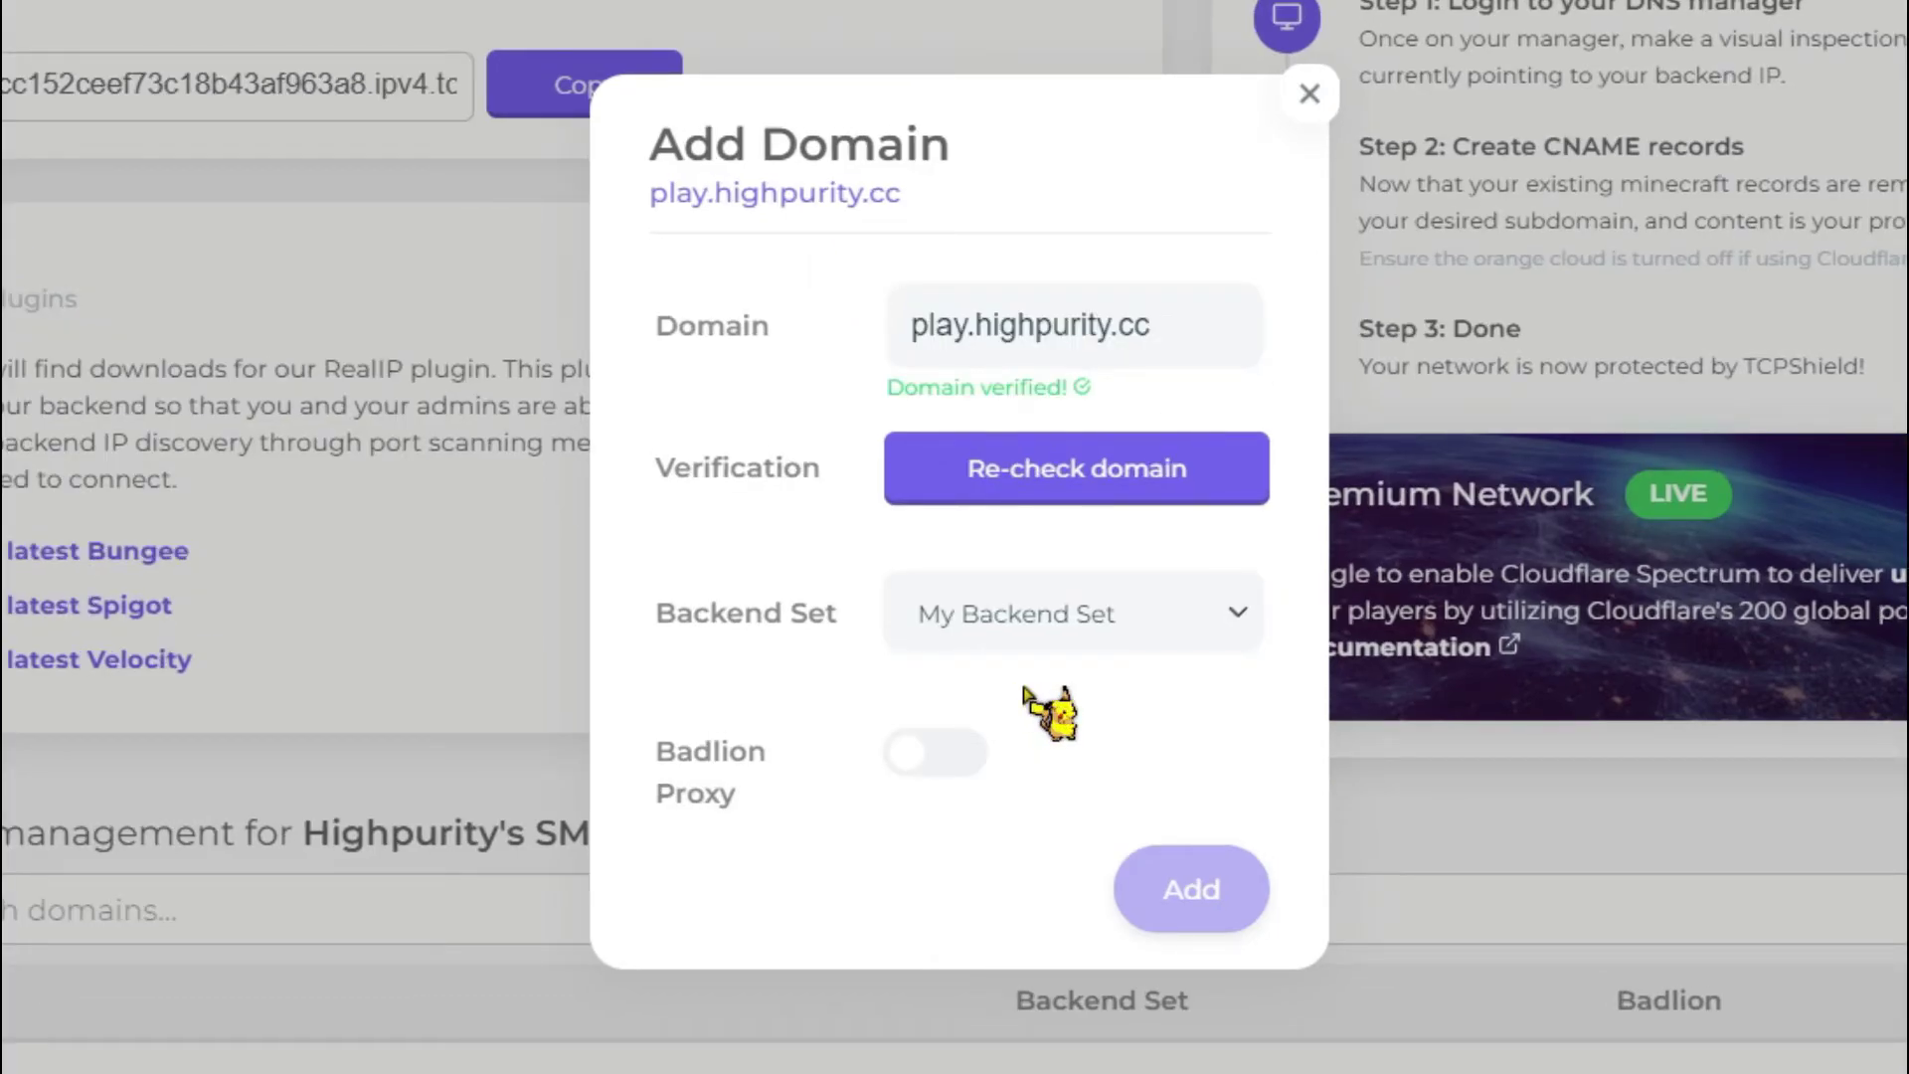
Assign the Highpurity's SMP backend set to the domain and add it to the network.
{"action": "left_click", "coordinate": [1056, 624]}
{"action": "left_click", "coordinate": [1046, 687]}
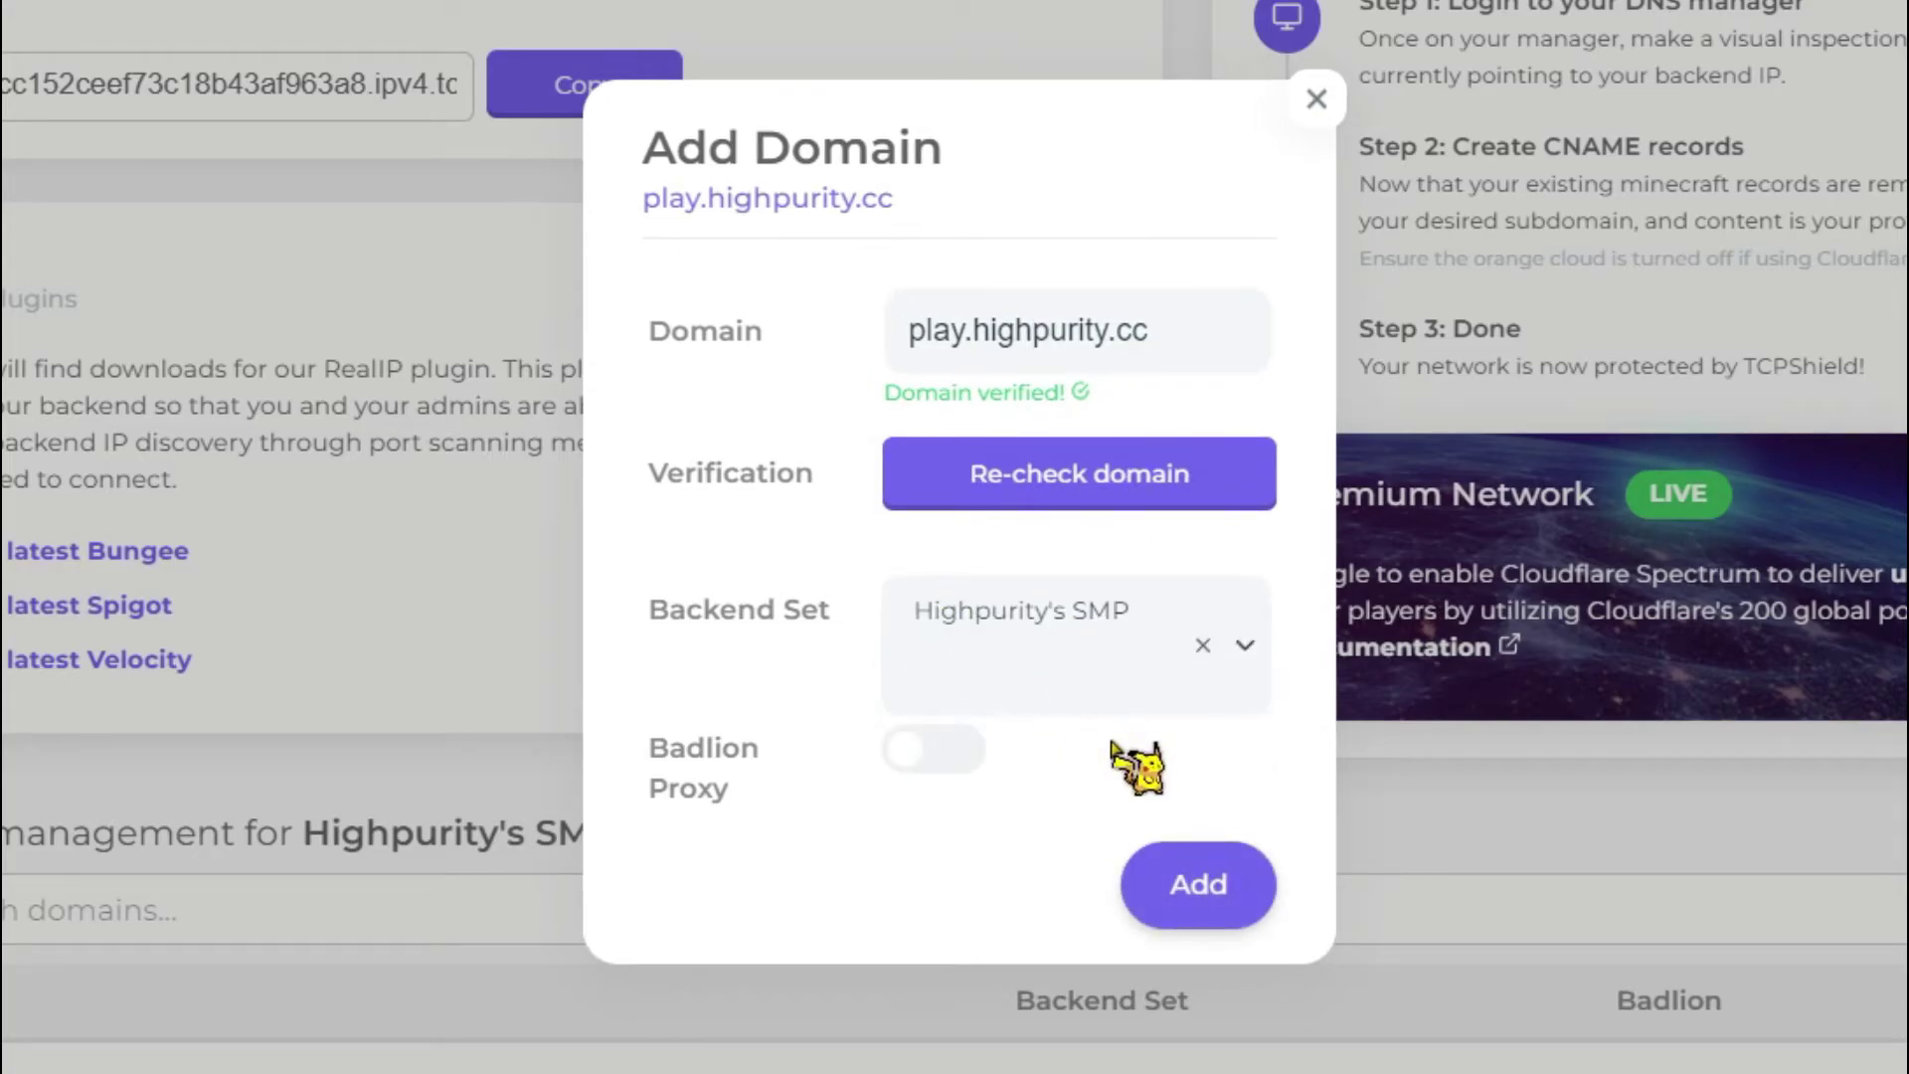
{"action": "left_click", "coordinate": [1186, 897]}
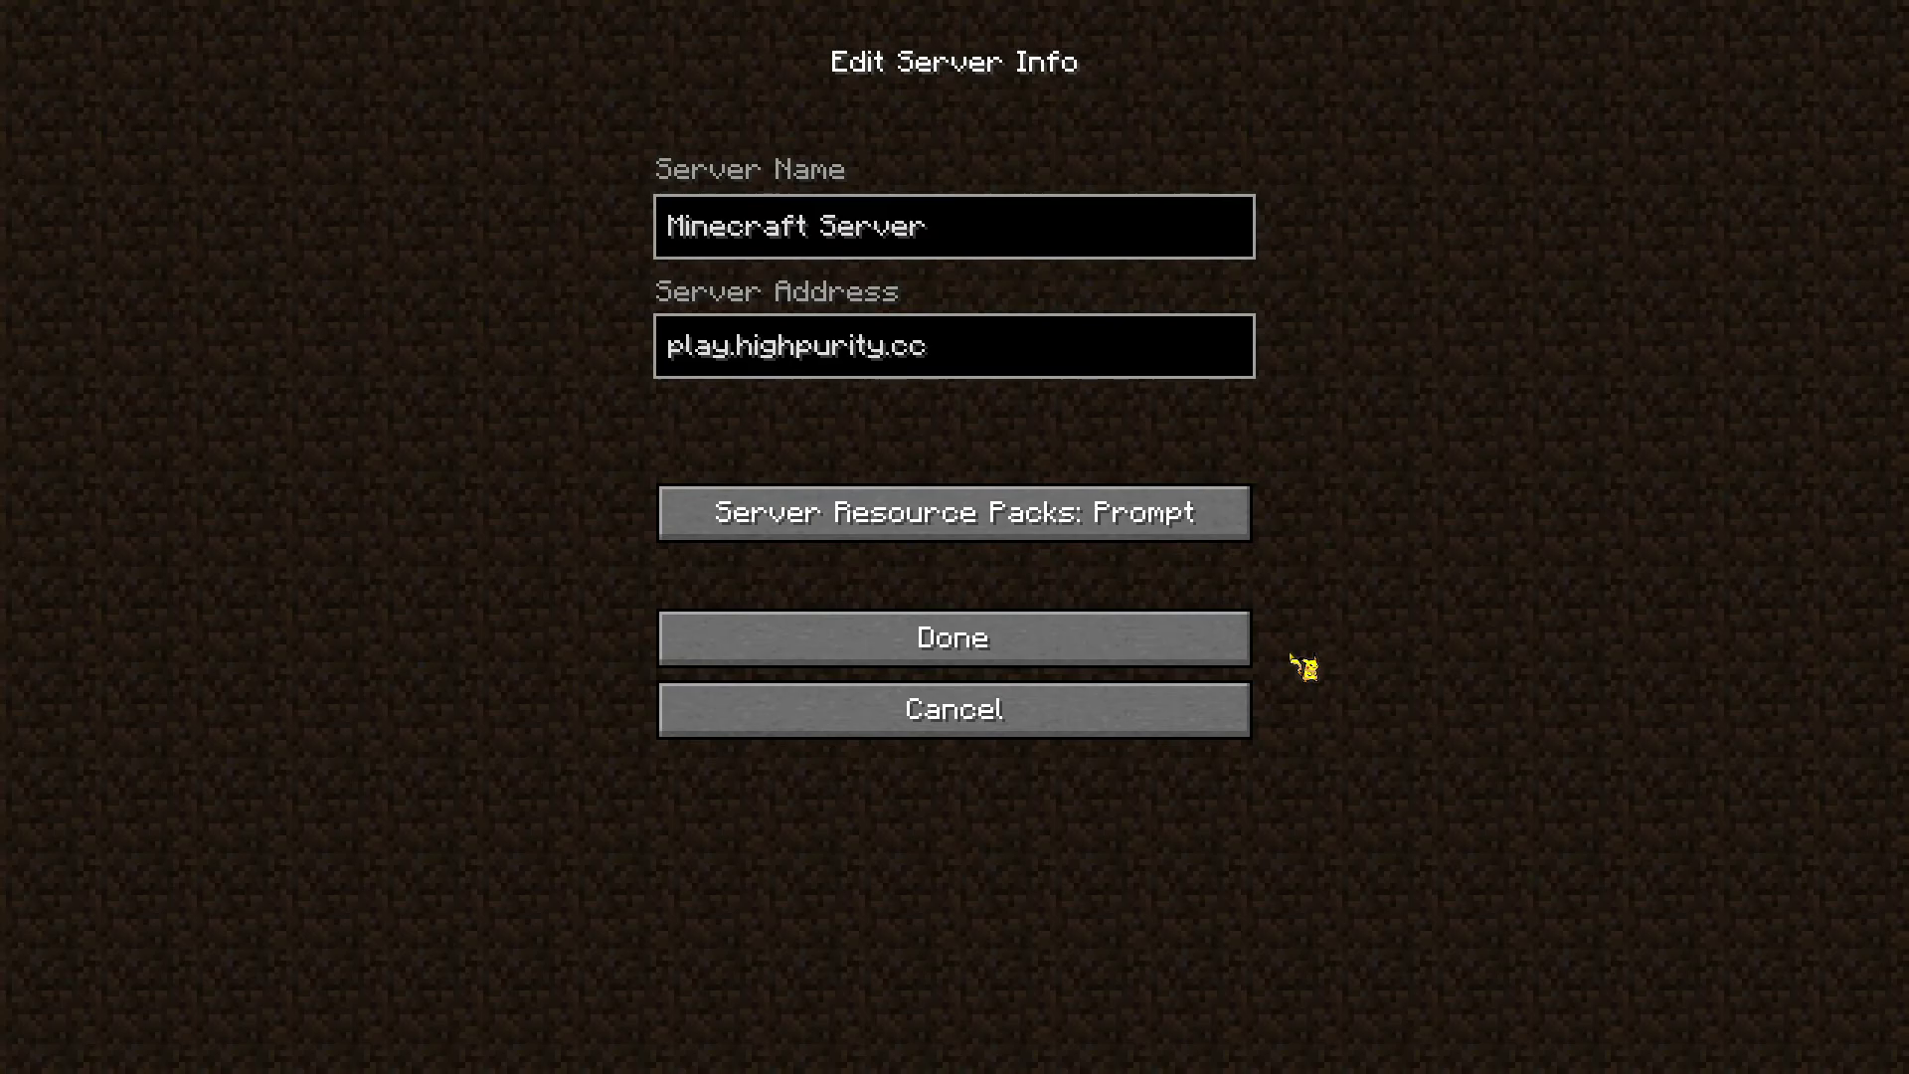
Switch to Minecraft, save the multiplayer server entry with address play.highpurity.cc, and join that server.
{"action": "left_click", "coordinate": [1214, 660]}
{"action": "left_click", "coordinate": [1164, 734]}
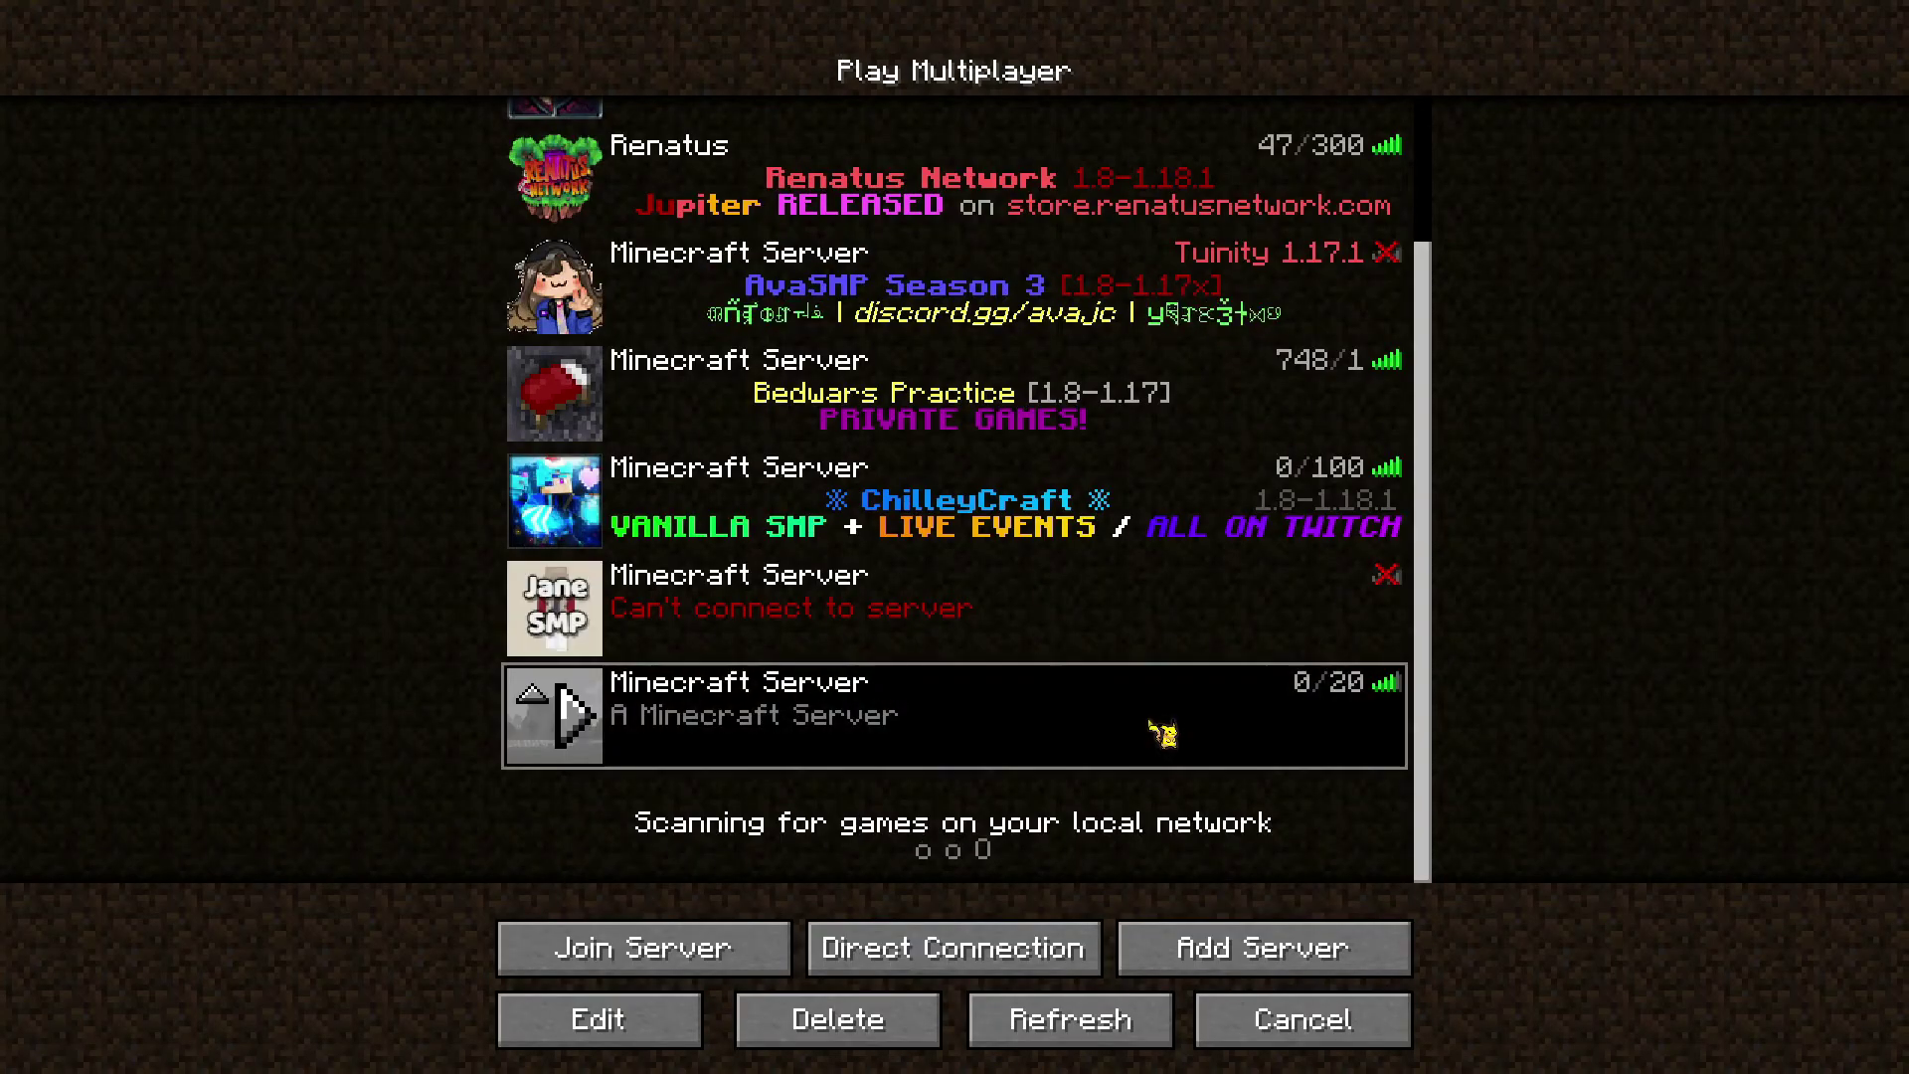
{"action": "double_click", "coordinate": [1164, 734]}
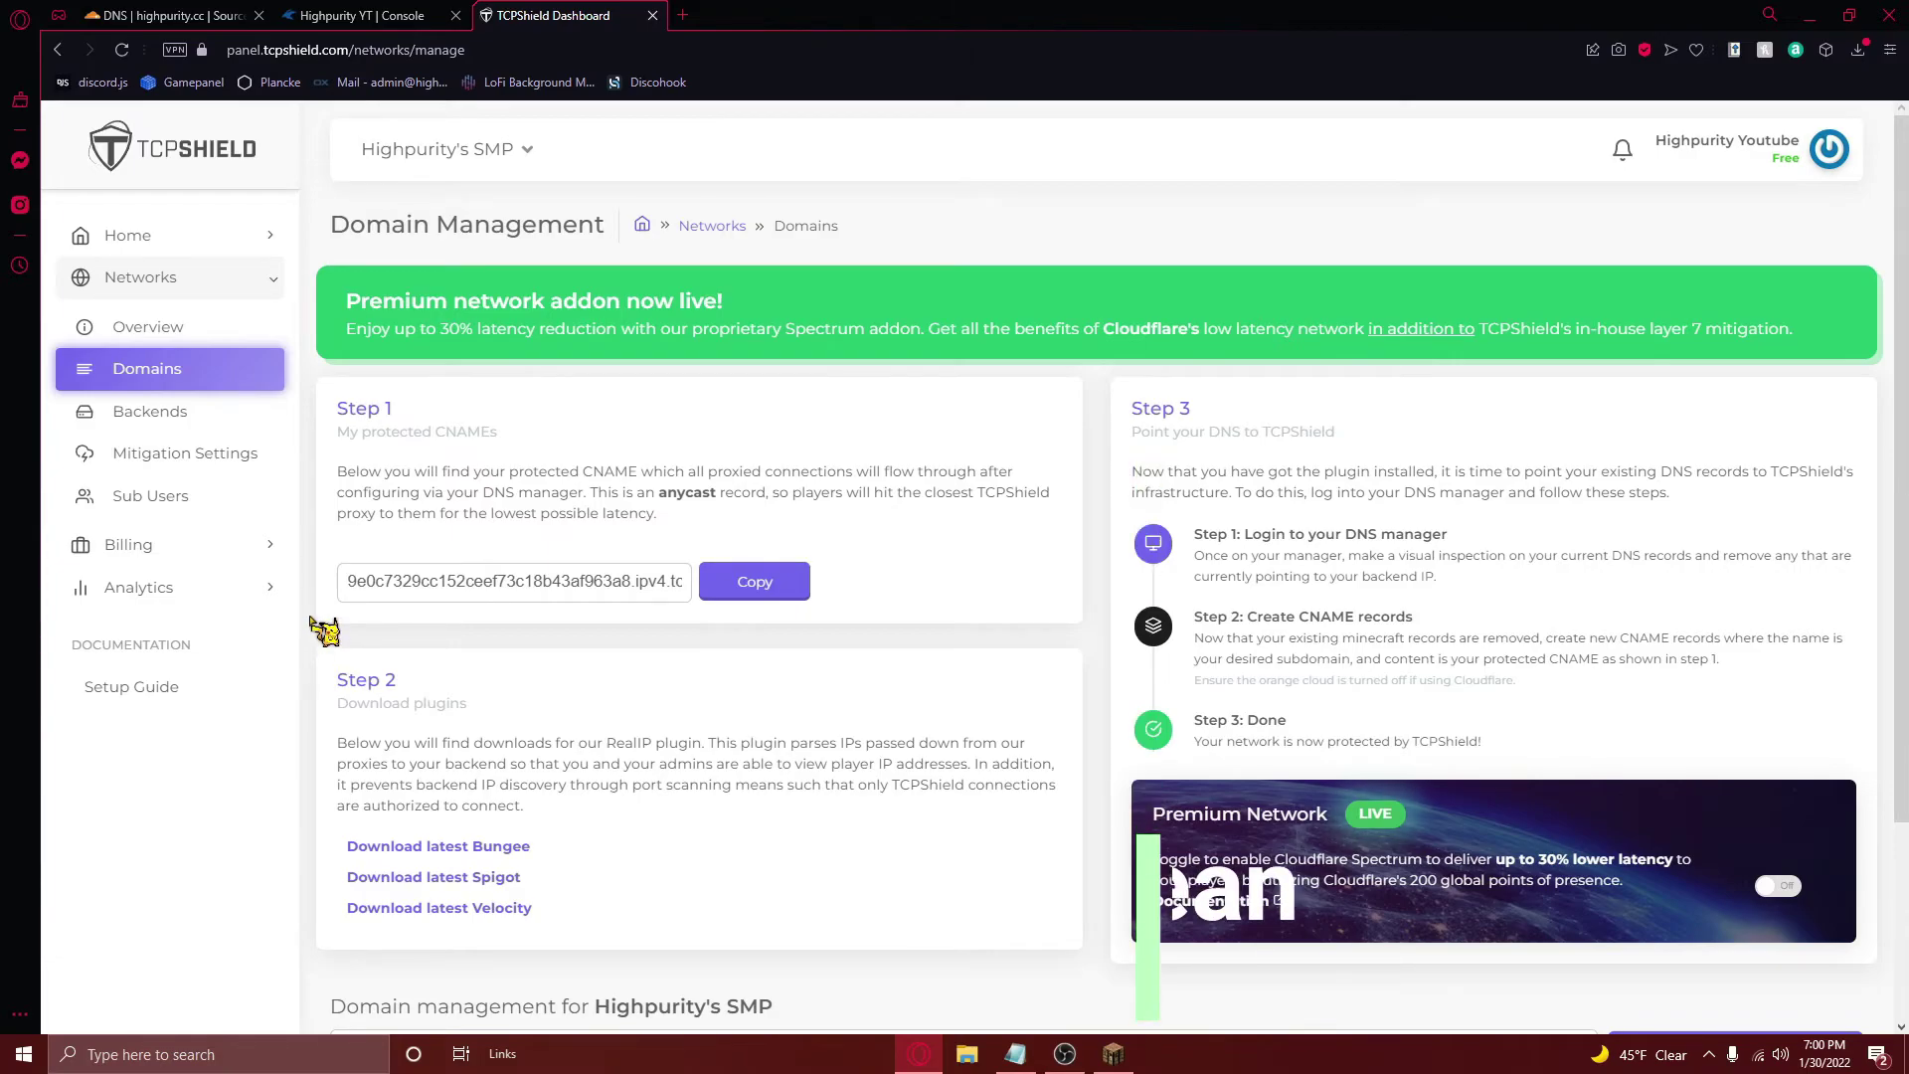
Switch back to TCPShield and open the network overview to examine the player count graph.
{"action": "left_click", "coordinate": [221, 337]}
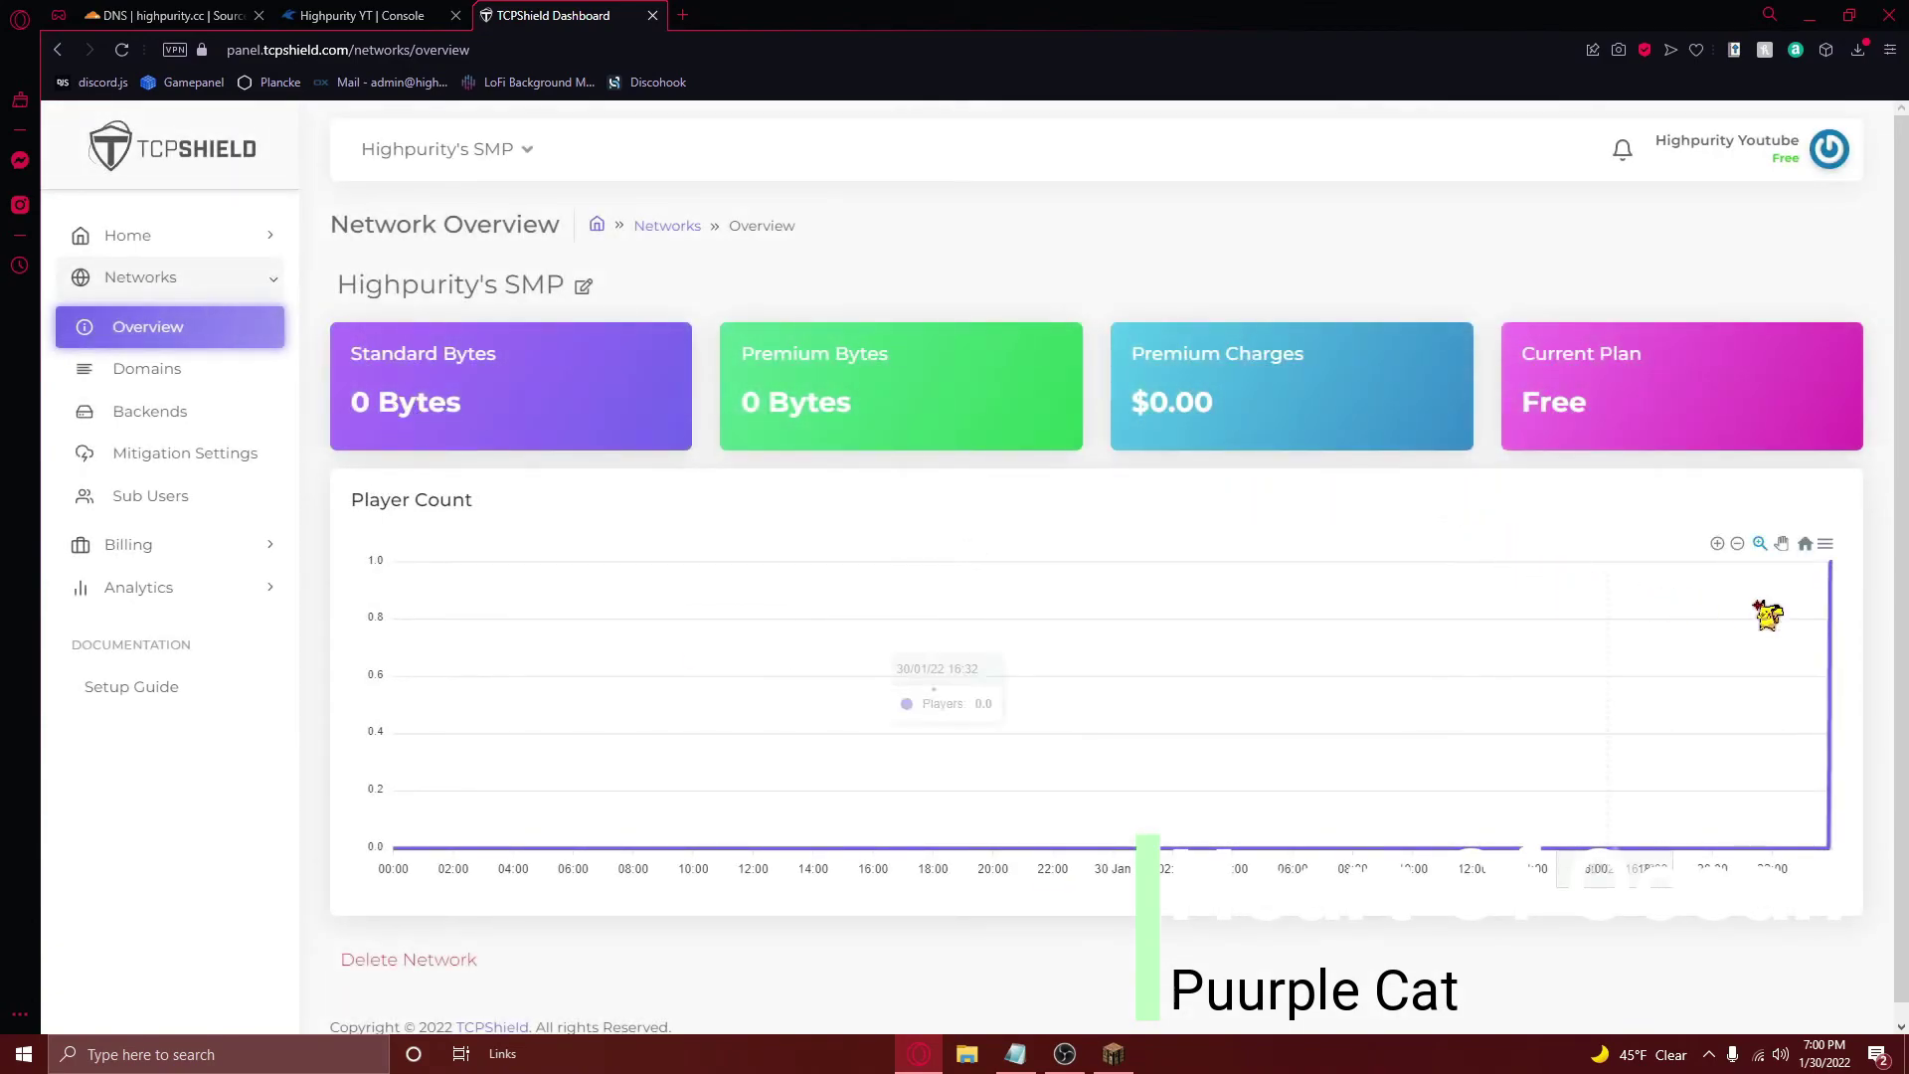